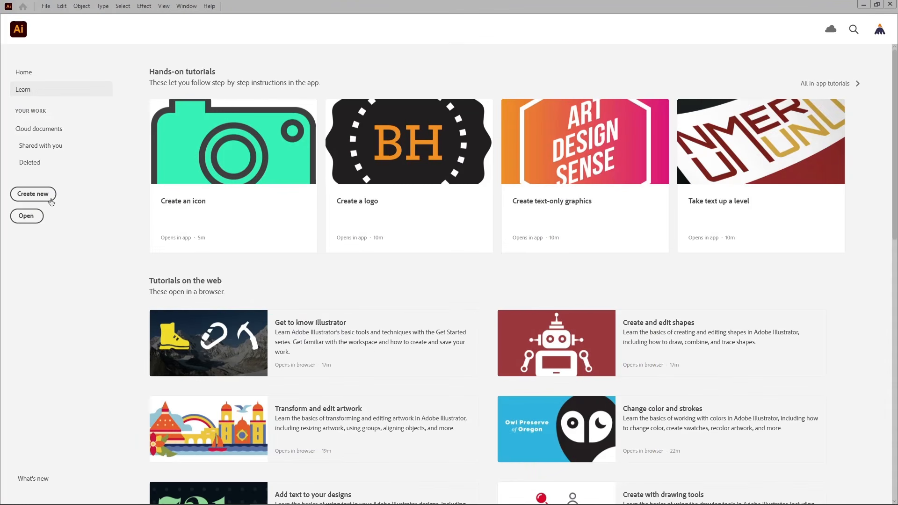
Step: Create a new 850 x 600 px document with RGB Color mode and High (300 ppi) raster effects, viewed at 100%
{"action": "left_click", "coordinate": [33, 193]}
{"action": "left_click", "coordinate": [606, 158]}
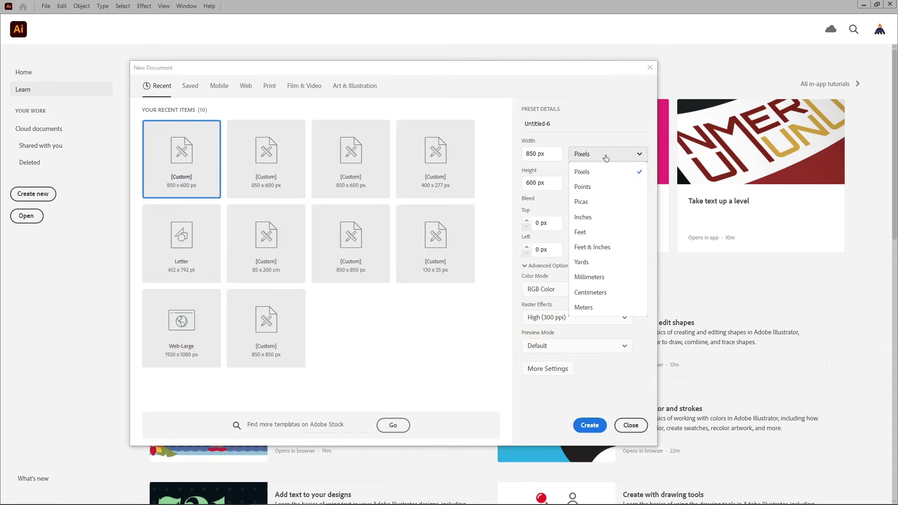
{"action": "left_click", "coordinate": [600, 176]}
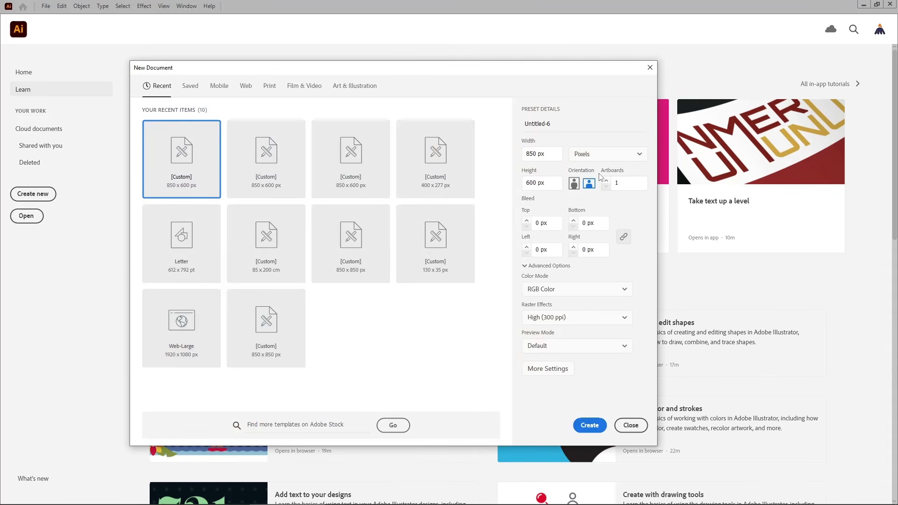
{"action": "left_click", "coordinate": [551, 153]}
{"action": "left_click", "coordinate": [554, 183]}
{"action": "left_click", "coordinate": [601, 289]}
{"action": "left_click", "coordinate": [587, 307]}
{"action": "left_click", "coordinate": [595, 316]}
{"action": "left_click", "coordinate": [583, 338]}
{"action": "left_click", "coordinate": [584, 426]}
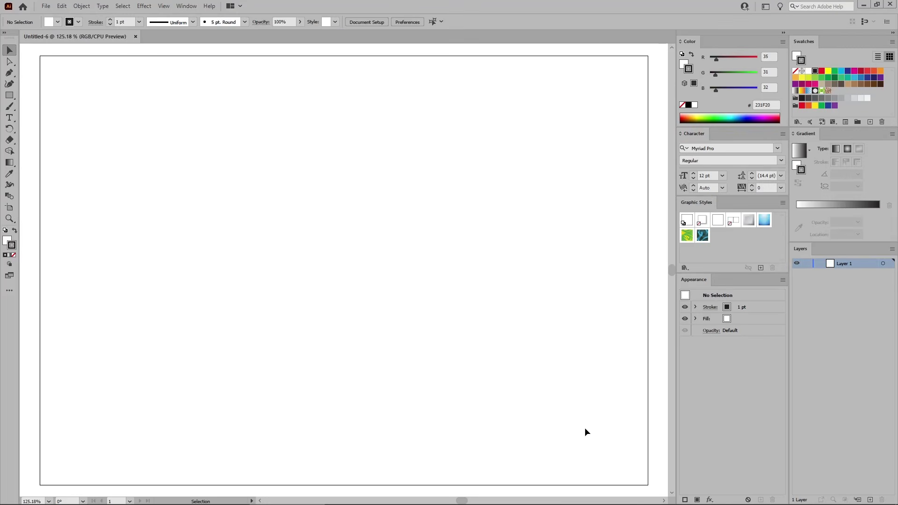
{"action": "key", "text": "a"}
{"action": "key", "text": "ctrl+1"}
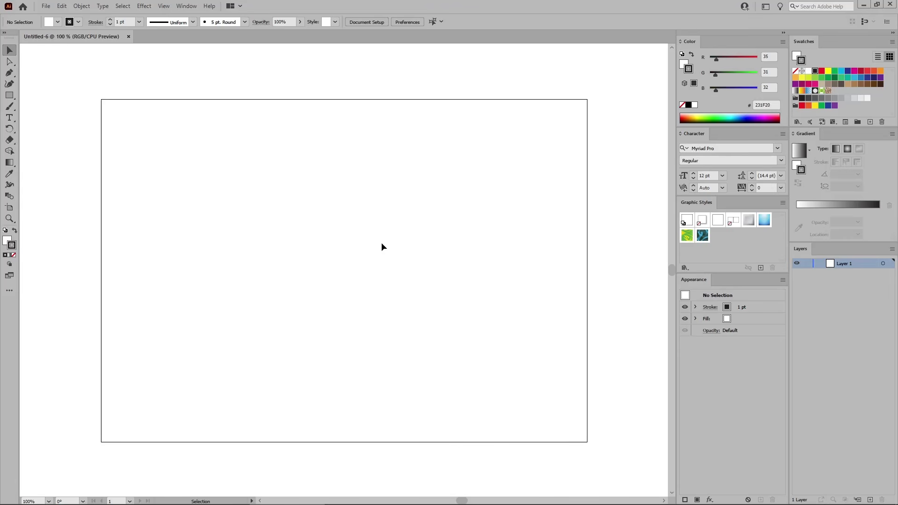
{"action": "left_click", "coordinate": [187, 6]}
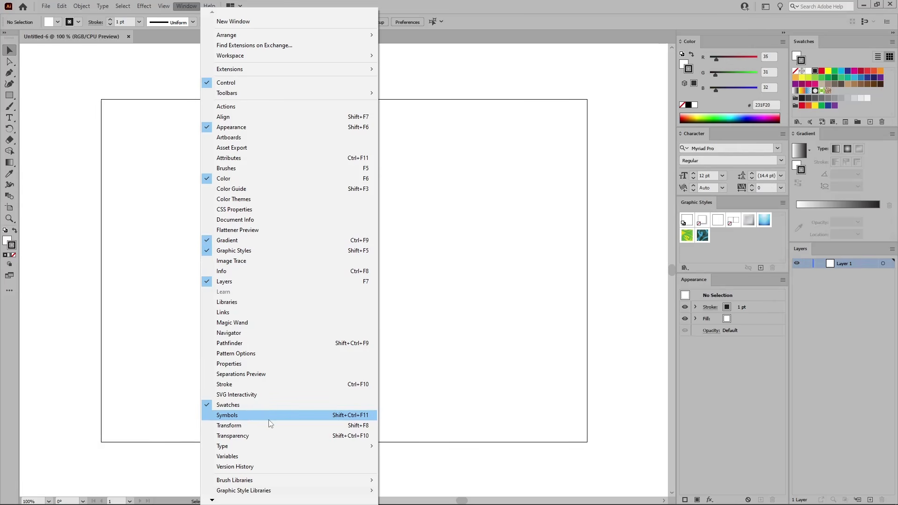
{"action": "mouse_move", "coordinate": [299, 449]}
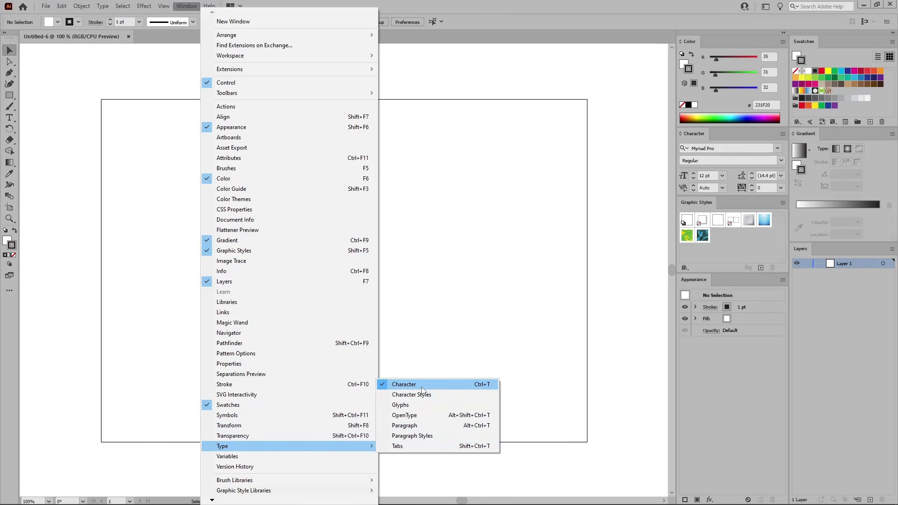
{"action": "left_click", "coordinate": [392, 366]}
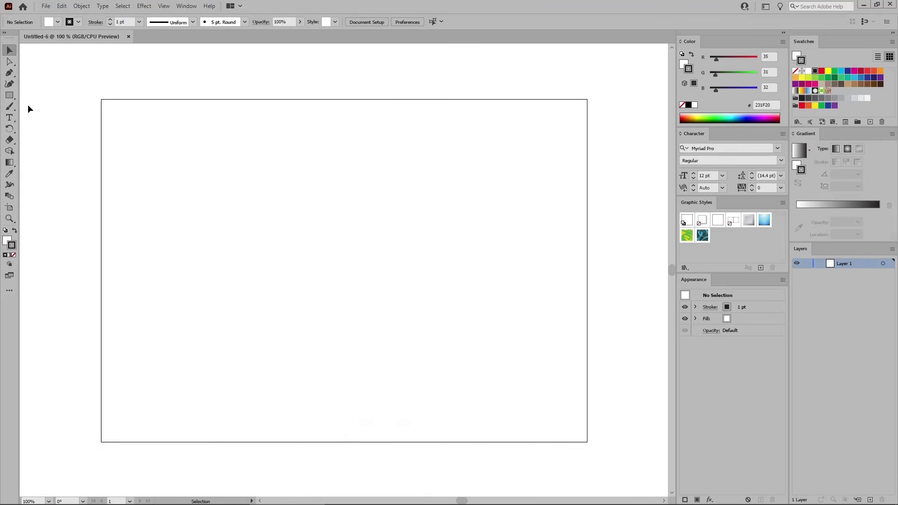
Step: Prepare the Rectangle tool with no stroke and a dark gray fill of RGB 79, 79, 79
{"action": "left_click", "coordinate": [15, 96]}
{"action": "left_click", "coordinate": [14, 255]}
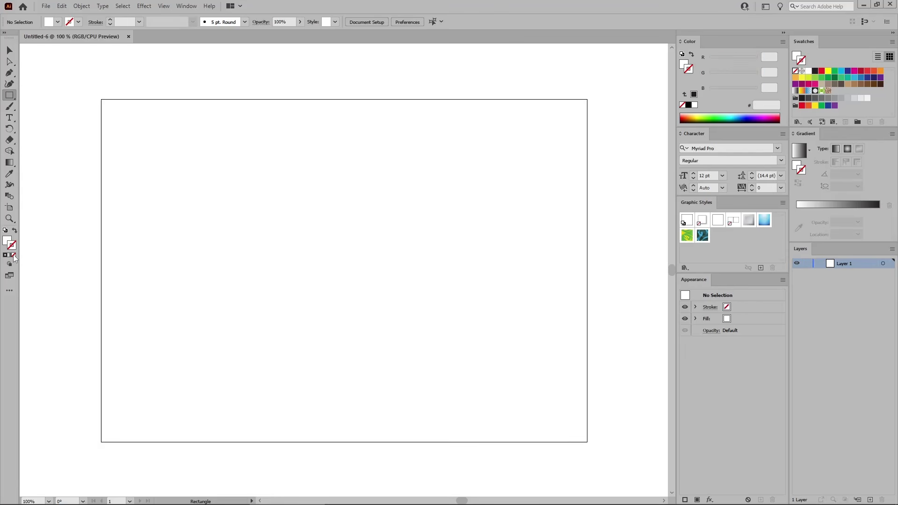
{"action": "double_click", "coordinate": [7, 241]}
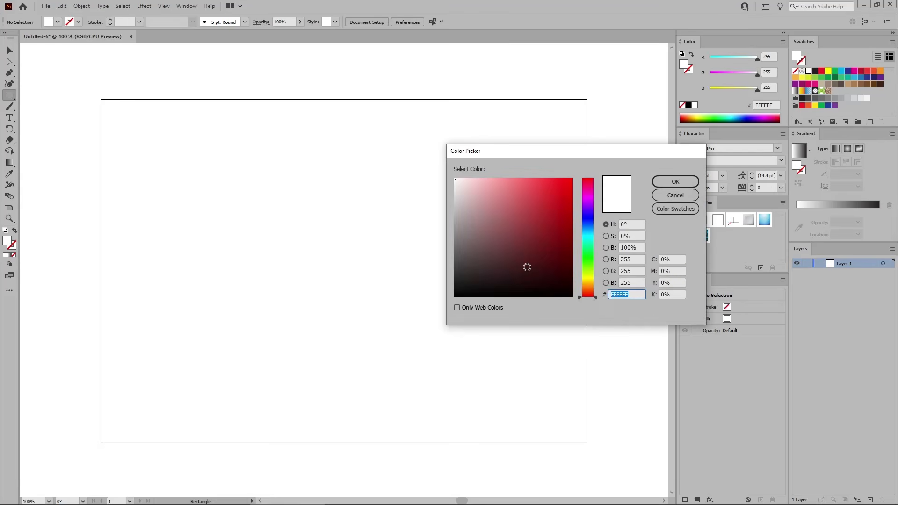
{"action": "double_click", "coordinate": [627, 259]}
{"action": "type", "text": "79"}
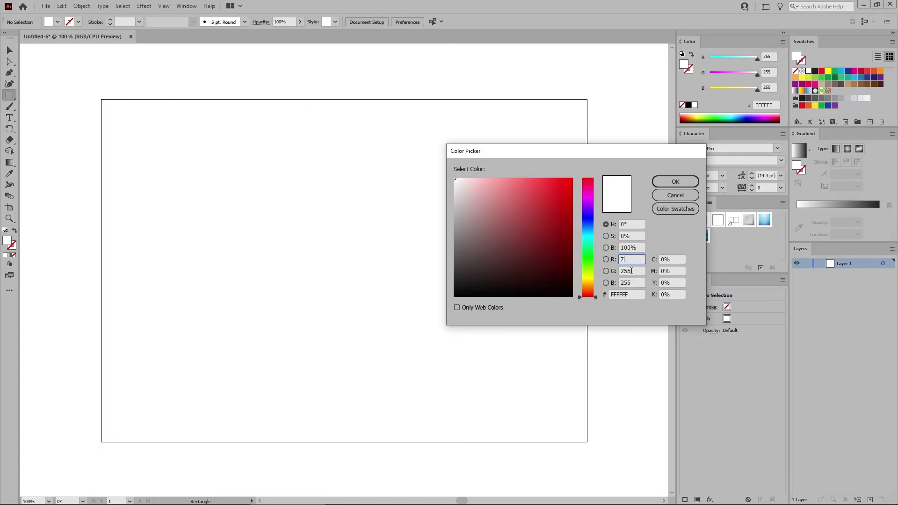
{"action": "left_click", "coordinate": [634, 271]}
{"action": "double_click", "coordinate": [635, 271]}
{"action": "type", "text": "79"}
{"action": "key", "text": "Tab"}
{"action": "type", "text": "79"}
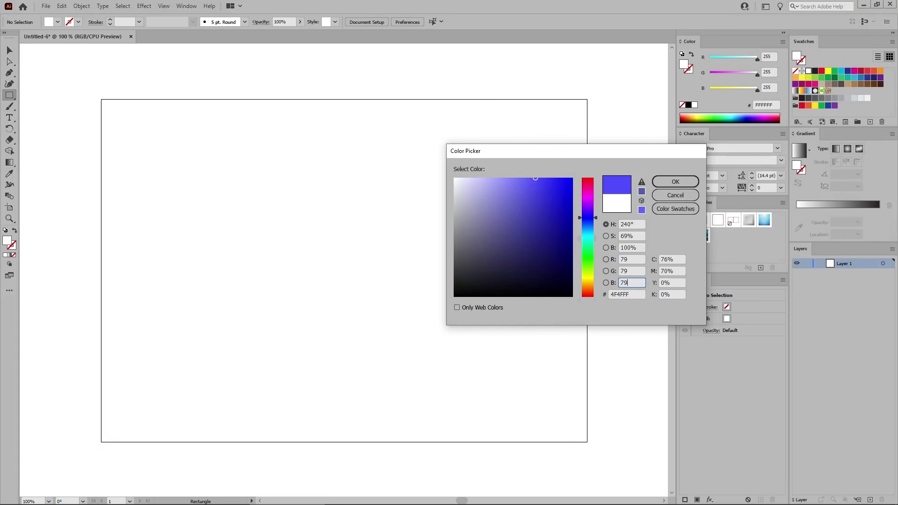
{"action": "left_click", "coordinate": [669, 183]}
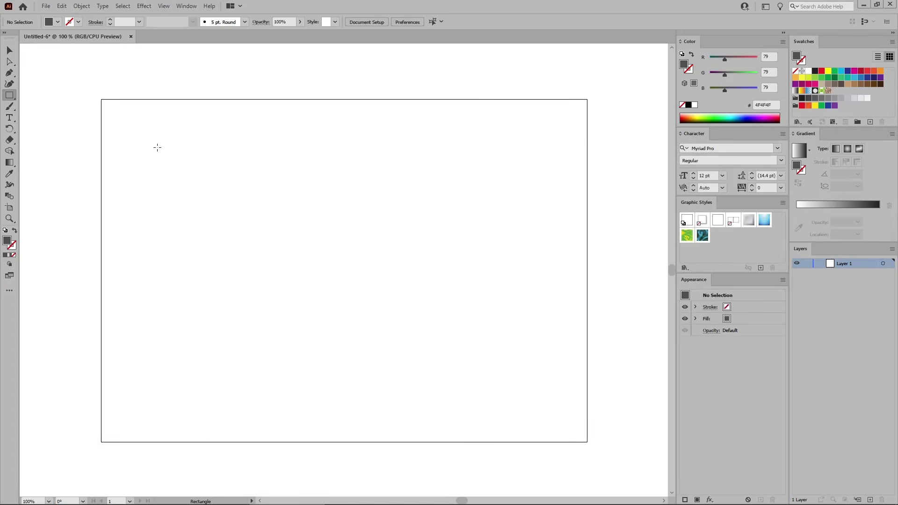
Step: Create a rectangle 870 px wide and 620 px high on the artboard
{"action": "left_click", "coordinate": [138, 137]}
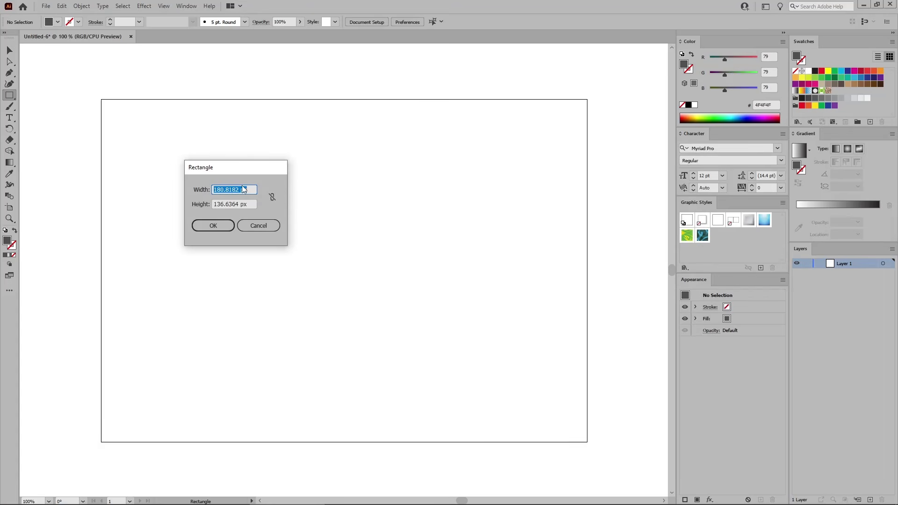
{"action": "type", "text": "870"}
{"action": "key", "text": "Tab"}
{"action": "type", "text": "620"}
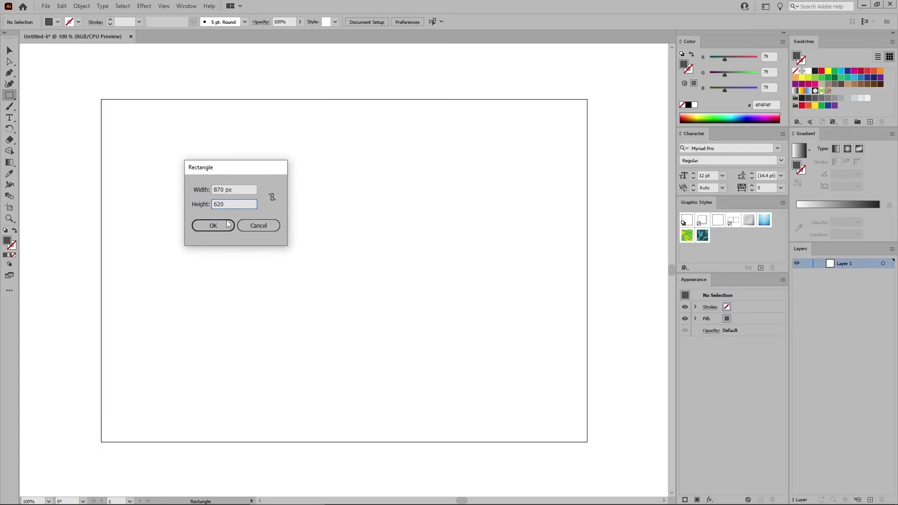
{"action": "left_click", "coordinate": [230, 225]}
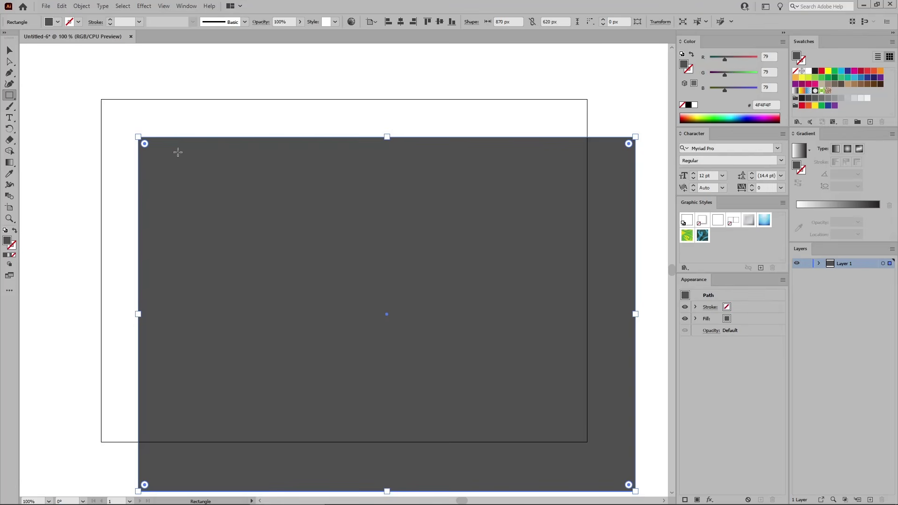
Step: Center the rectangle horizontally and vertically on the artboard
{"action": "left_click", "coordinate": [9, 51]}
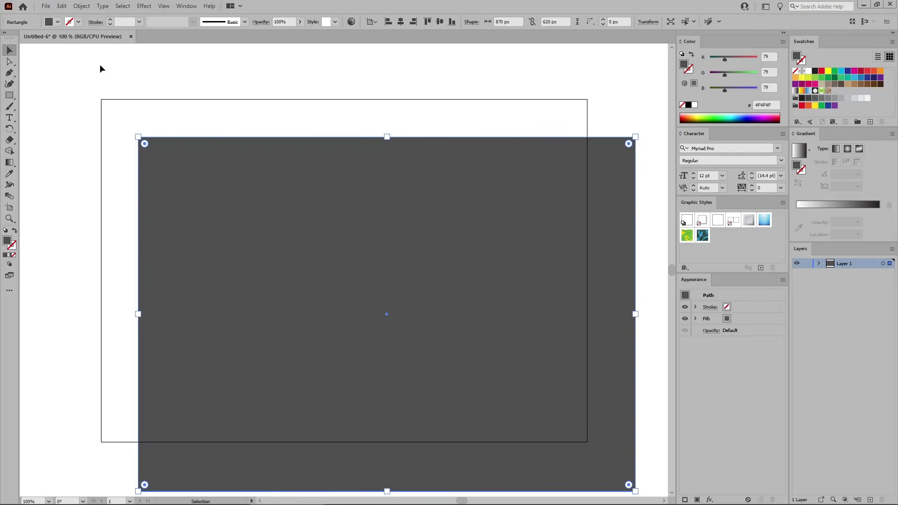
{"action": "left_click", "coordinate": [377, 21]}
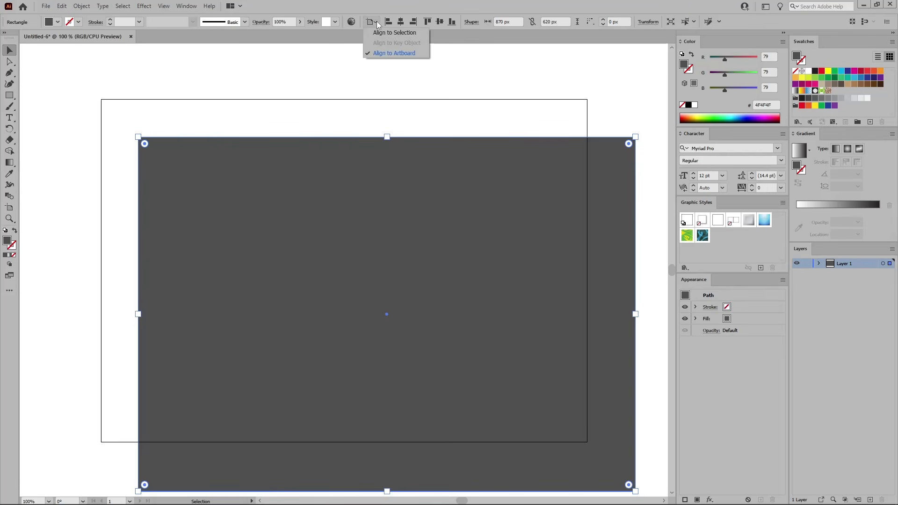
{"action": "left_click", "coordinate": [395, 53]}
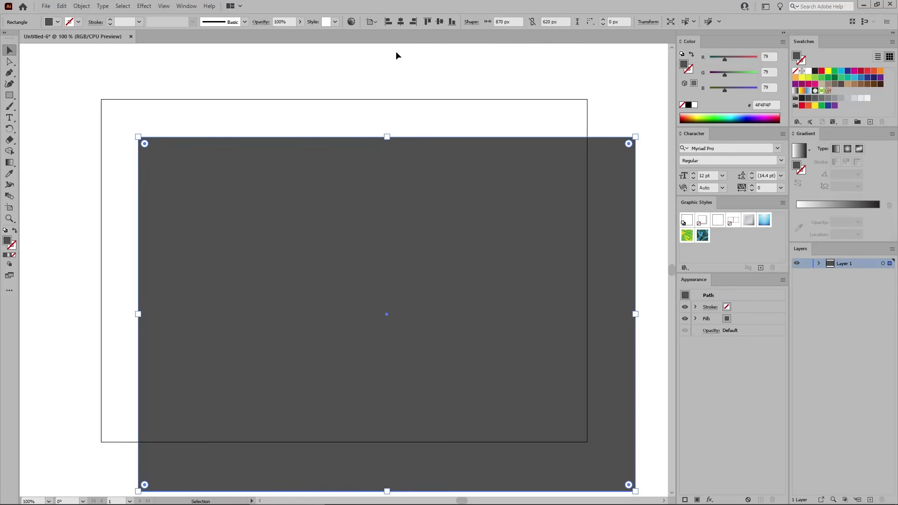
{"action": "left_click", "coordinate": [401, 22]}
{"action": "left_click", "coordinate": [440, 22]}
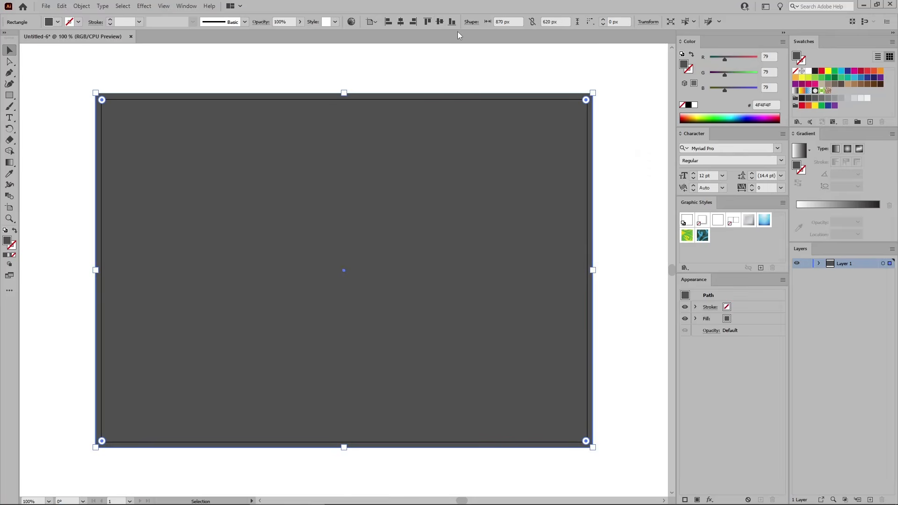
{"action": "key", "text": "ctrl+1"}
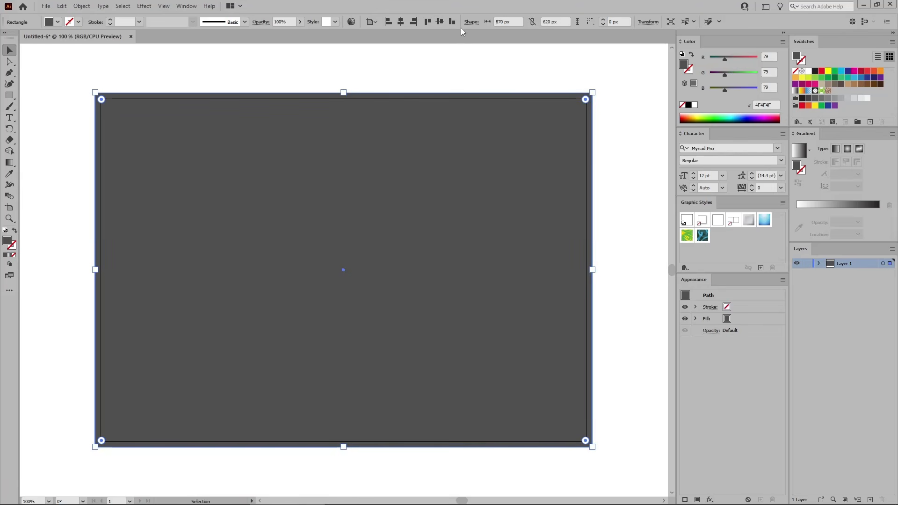
Step: Add a second fill above the rectangle's gray fill and make it a radial gradient
{"action": "left_click", "coordinate": [748, 318]}
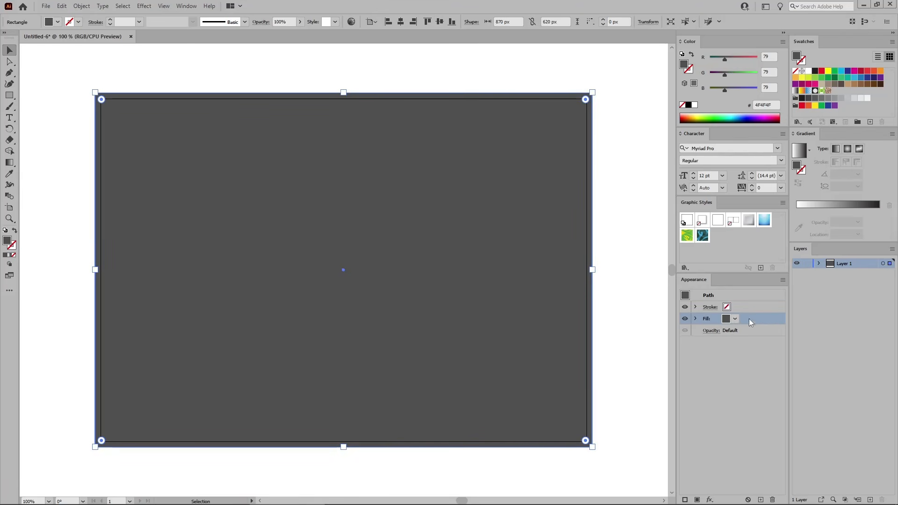
{"action": "left_click", "coordinate": [697, 500]}
{"action": "left_click", "coordinate": [847, 148]}
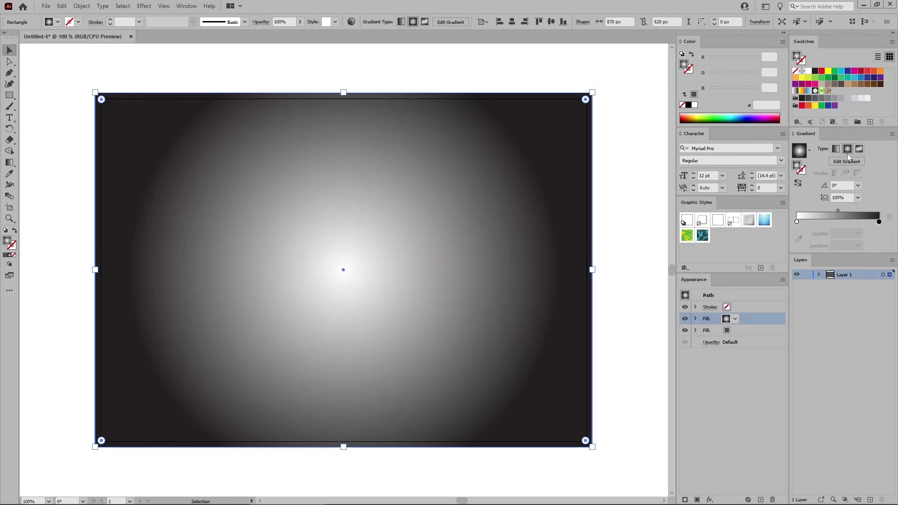
Step: Set the radial gradient's inner color stop to 0% opacity and RGB 79, 79, 79
{"action": "left_click", "coordinate": [797, 222]}
{"action": "left_click", "coordinate": [858, 233]}
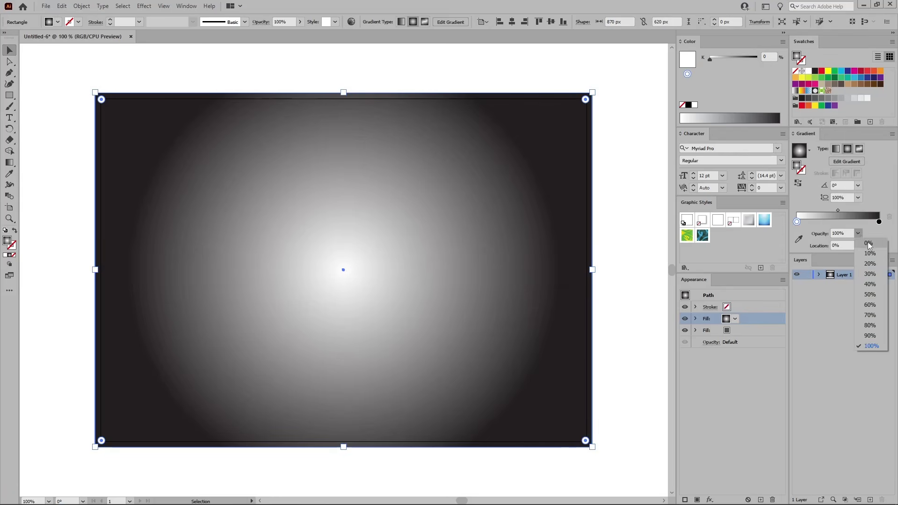
{"action": "left_click", "coordinate": [869, 244]}
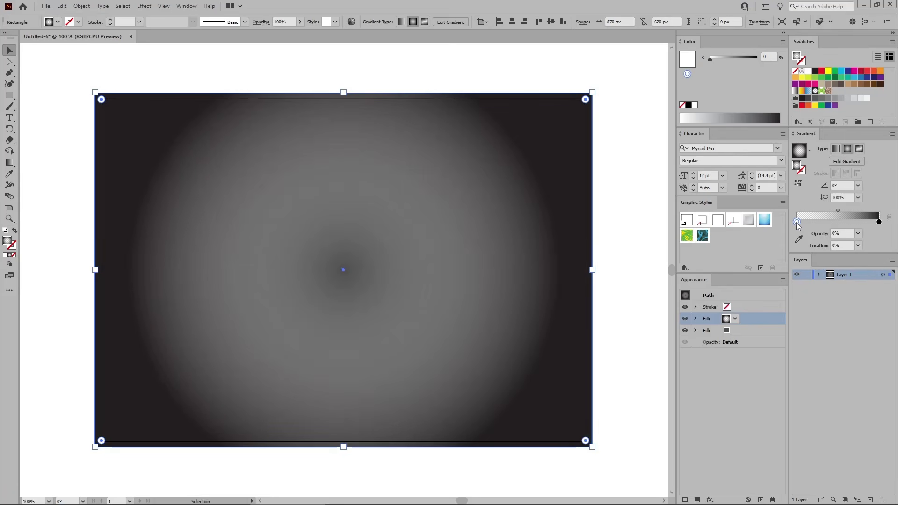
{"action": "double_click", "coordinate": [797, 223]}
{"action": "left_click", "coordinate": [877, 232]}
{"action": "left_click", "coordinate": [855, 244]}
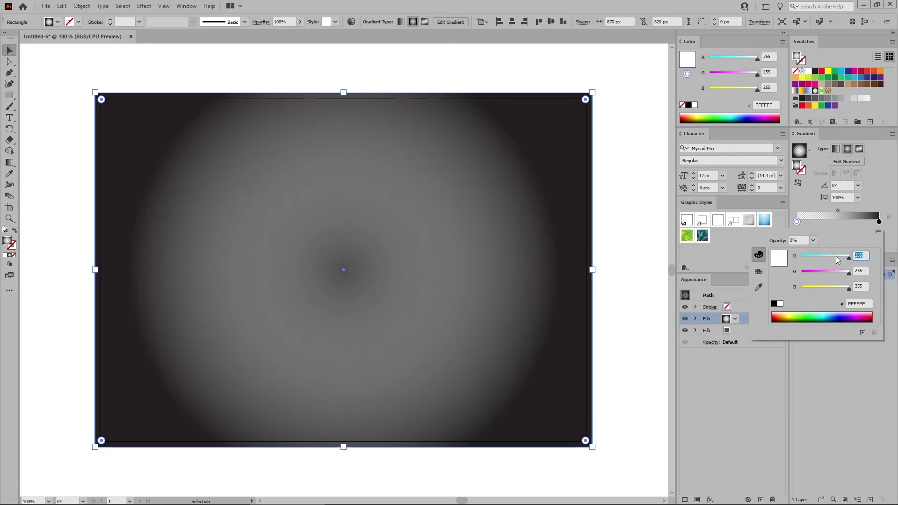
{"action": "type", "text": "79"}
{"action": "key", "text": "Tab"}
{"action": "type", "text": "79"}
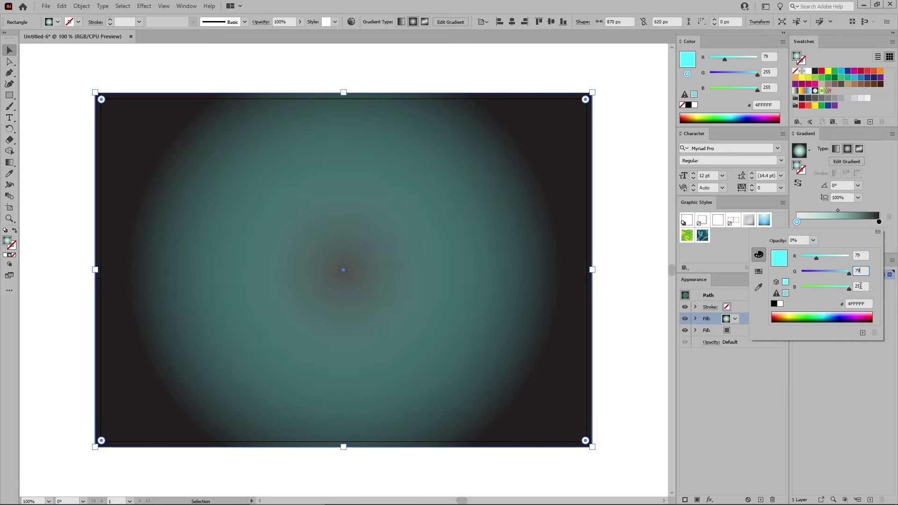
{"action": "key", "text": "Tab"}
{"action": "type", "text": "79"}
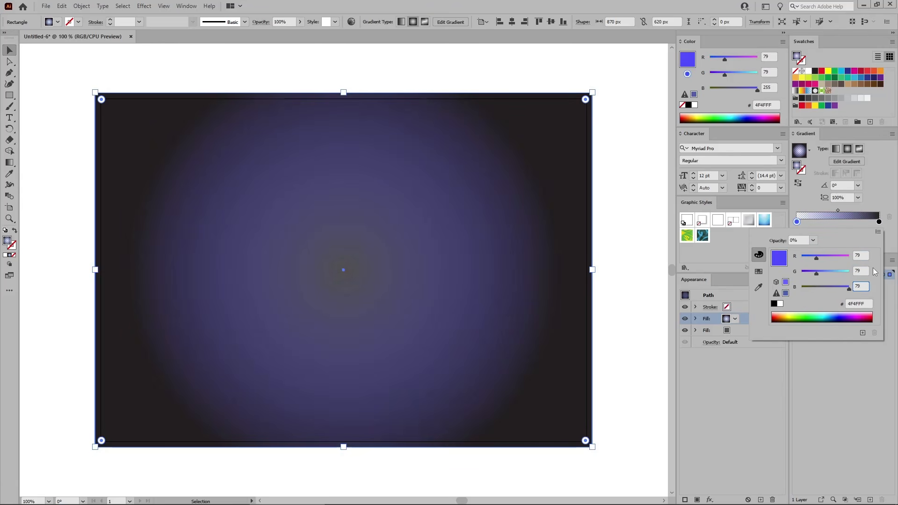
{"action": "key", "text": "Return"}
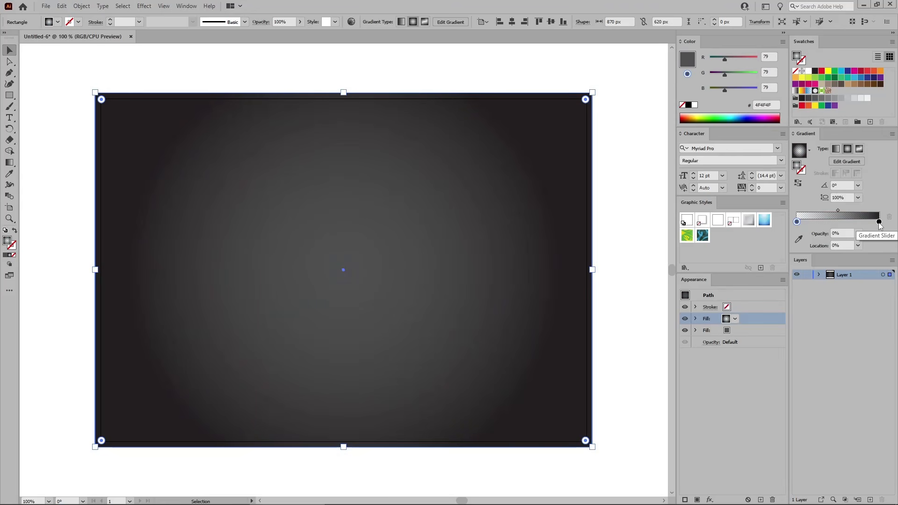
Step: Set the radial gradient's outer color stop to RGB 24, 24, 24
{"action": "double_click", "coordinate": [878, 223]}
{"action": "left_click", "coordinate": [877, 232]}
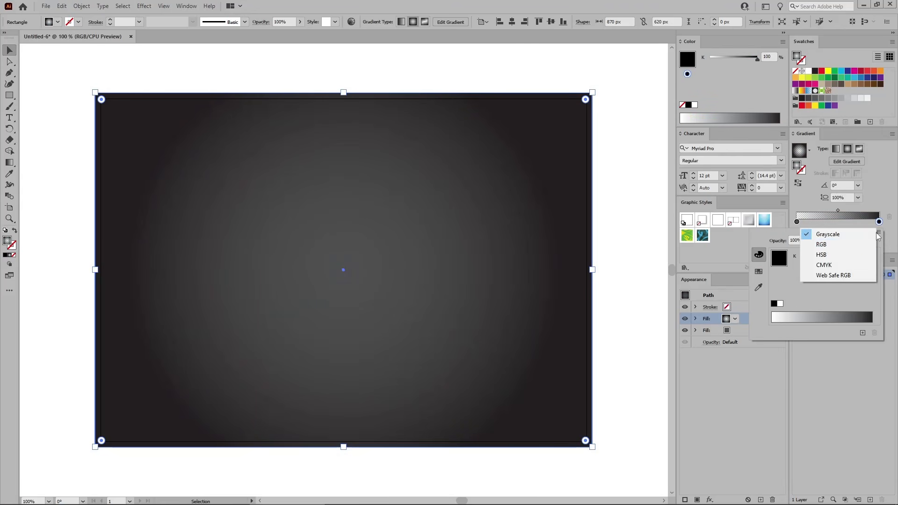
{"action": "left_click", "coordinate": [863, 245]}
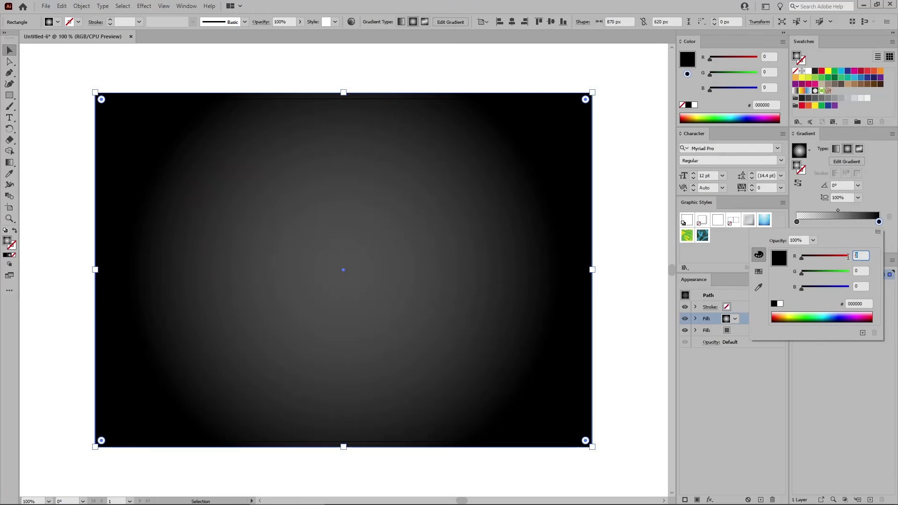
{"action": "type", "text": "24"}
{"action": "key", "text": "Tab"}
{"action": "type", "text": "24"}
{"action": "key", "text": "Tab"}
{"action": "type", "text": "24"}
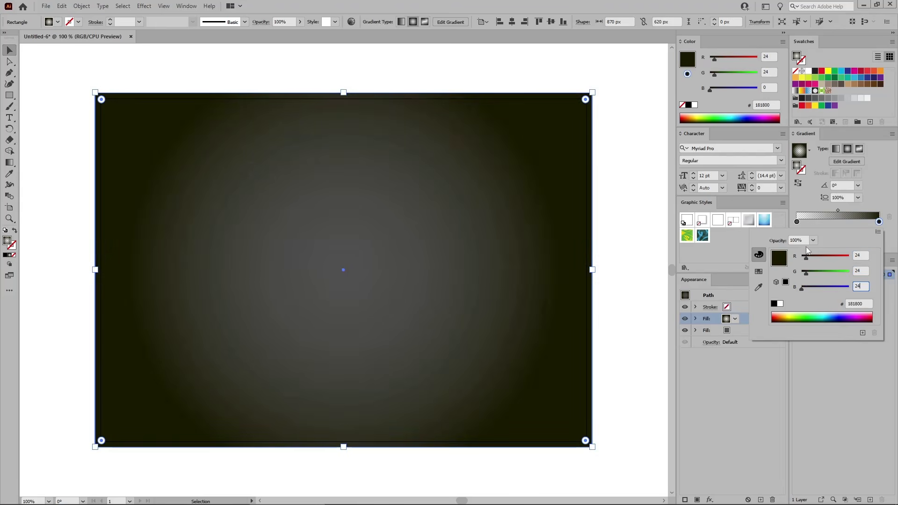
{"action": "key", "text": "Return"}
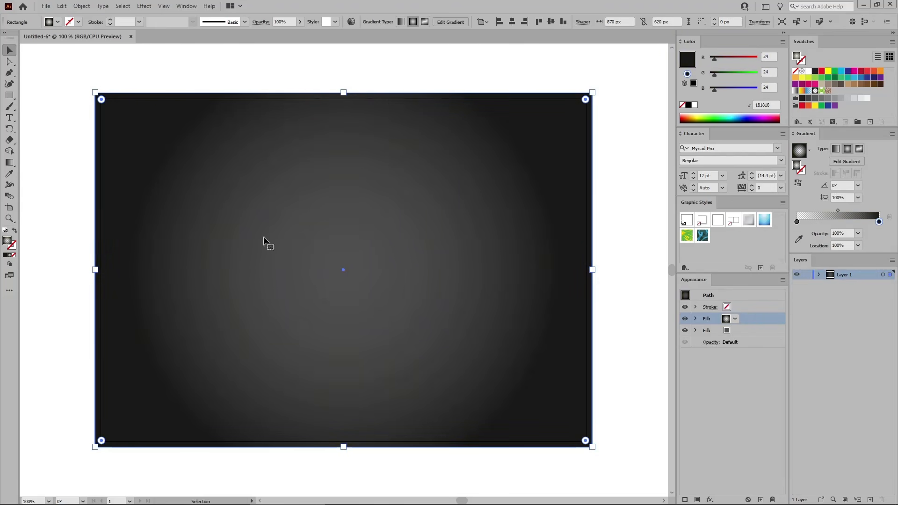
Step: Extend the radial gradient's radius with the Gradient tool so it reaches the rectangle's side edges
{"action": "left_click", "coordinate": [10, 163]}
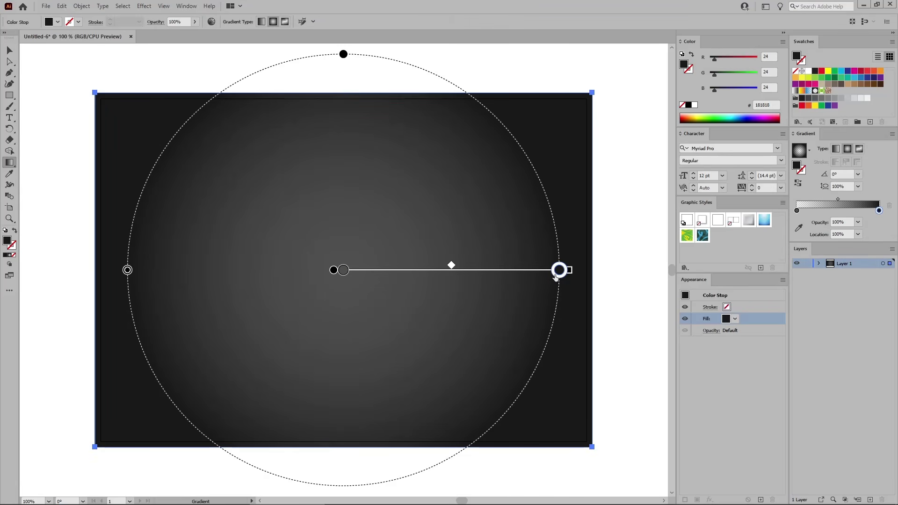
{"action": "key", "text": "ctrl+minus"}
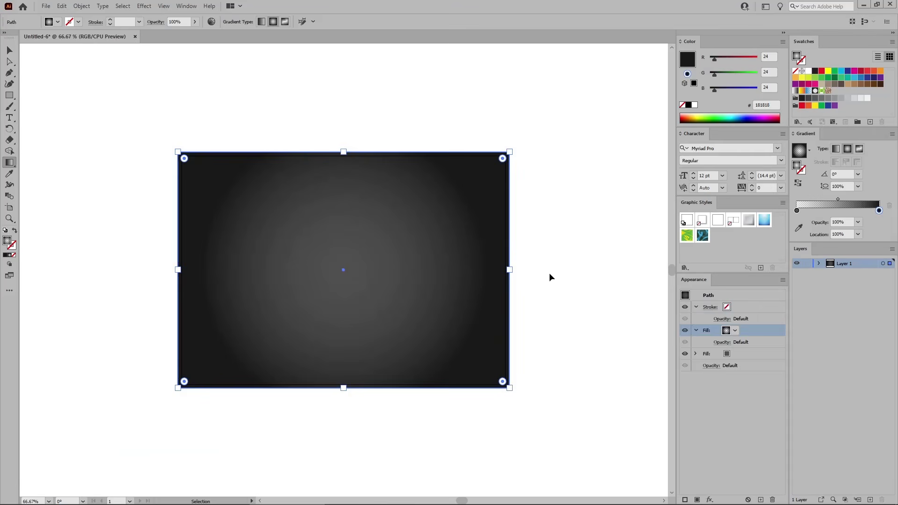
{"action": "left_click_drag", "start_coordinate": [499, 272], "coordinate": [520, 274]}
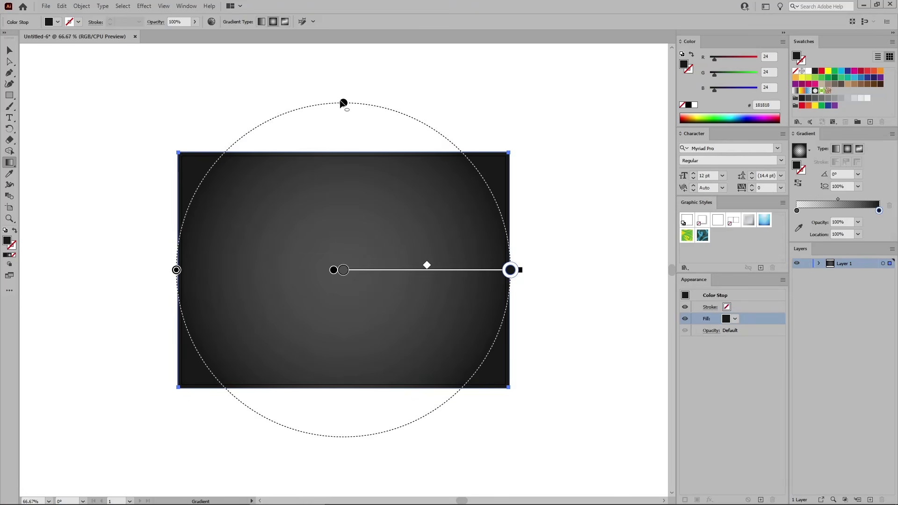
Step: Reshape the radial gradient into a wide ellipse passing through the rectangle's corners, and shift its center up into the rectangle's upper half
{"action": "left_click_drag", "start_coordinate": [344, 102], "coordinate": [348, 152]}
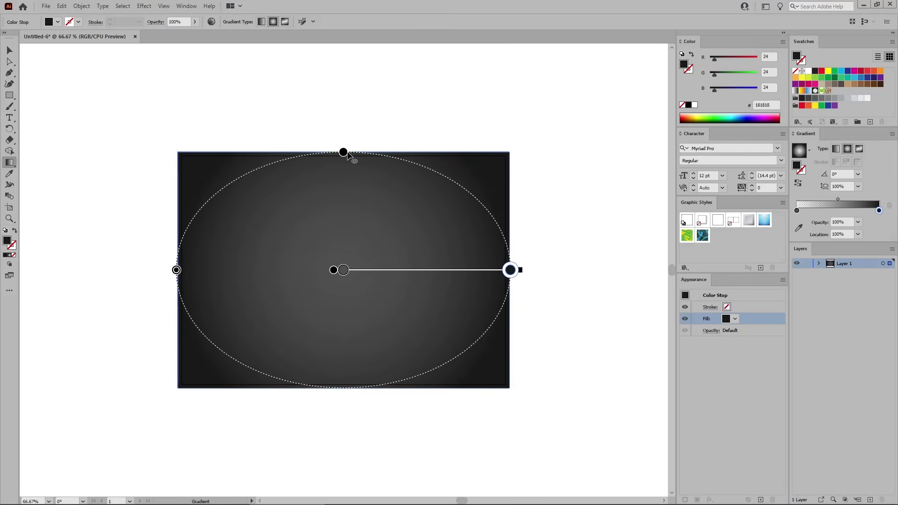
{"action": "left_click_drag", "start_coordinate": [522, 273], "coordinate": [588, 271]}
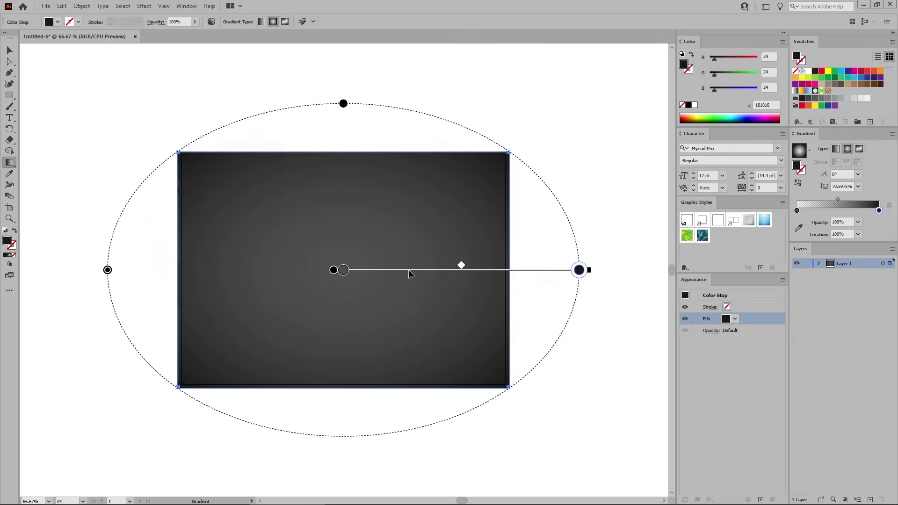
{"action": "left_click_drag", "start_coordinate": [409, 269], "coordinate": [409, 222]}
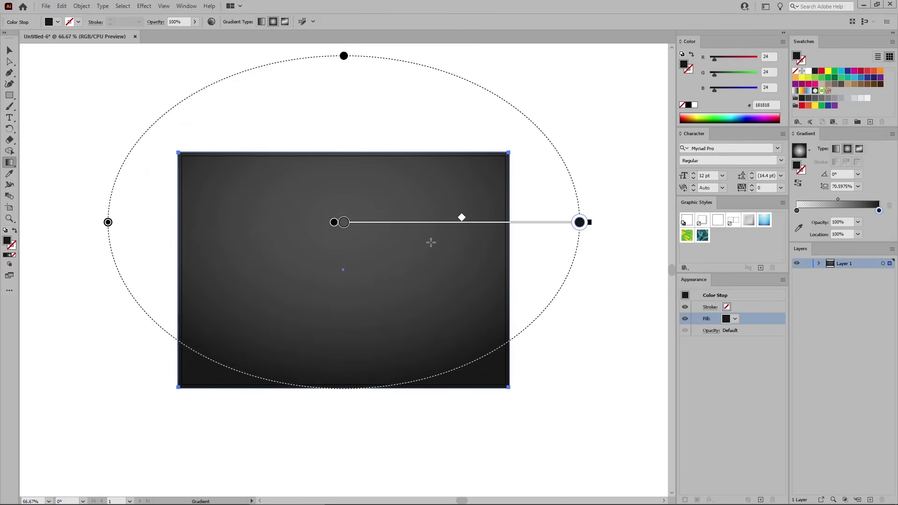
{"action": "left_click", "coordinate": [534, 255], "text": "ctrl"}
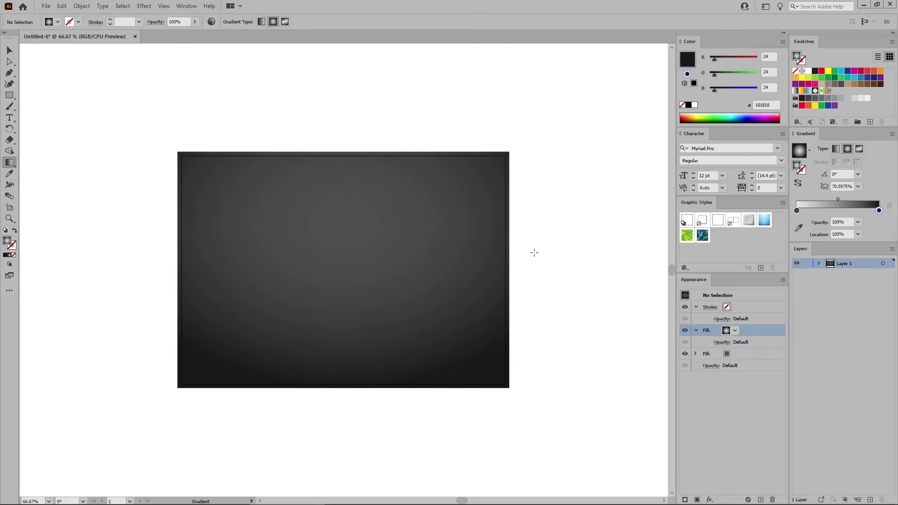
{"action": "key", "text": "ctrl+1"}
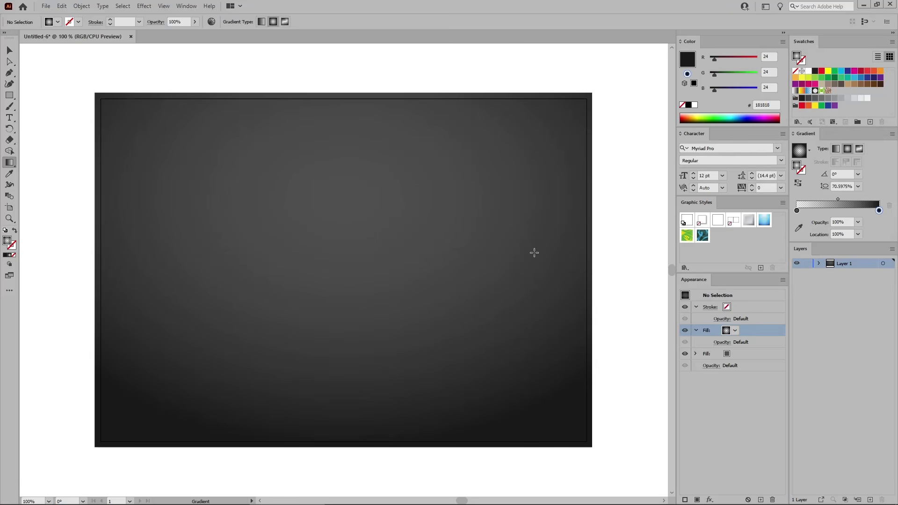
Step: Add a third fill above the rectangle's radial gradient and set its color to RGB 0, 0, 0
{"action": "left_click", "coordinate": [9, 50]}
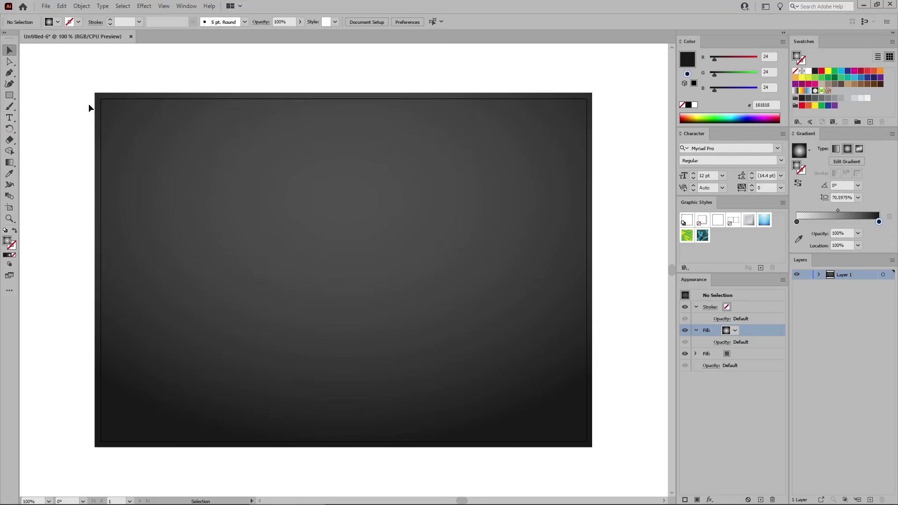
{"action": "left_click", "coordinate": [400, 232]}
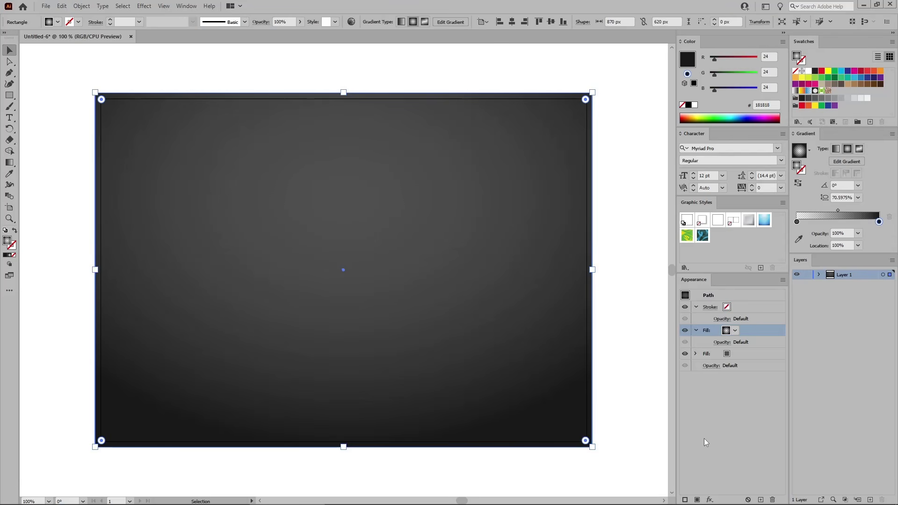
{"action": "left_click", "coordinate": [697, 499]}
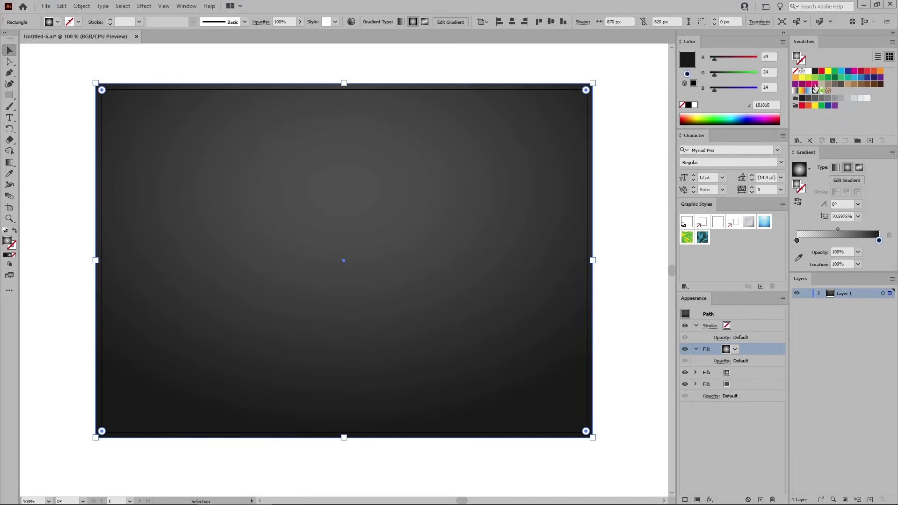
{"action": "left_click", "coordinate": [815, 71]}
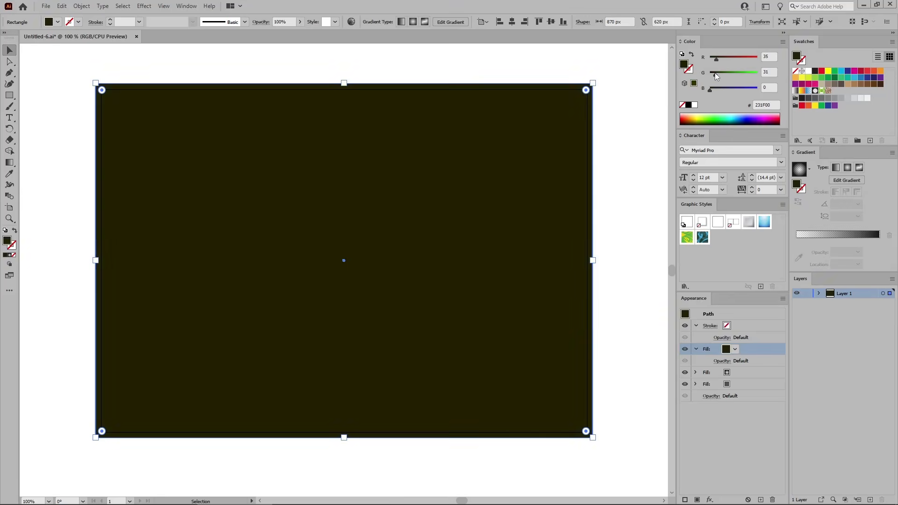
{"action": "left_click_drag", "start_coordinate": [715, 73], "coordinate": [709, 59]}
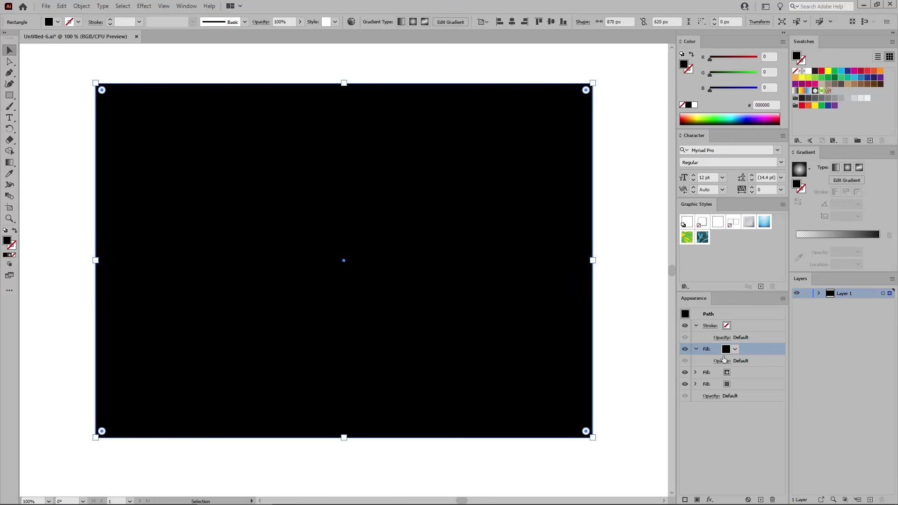
Step: Set the rectangle's black fill to 30% opacity with the Multiply blending mode
{"action": "left_click", "coordinate": [722, 361]}
{"action": "type", "text": "30"}
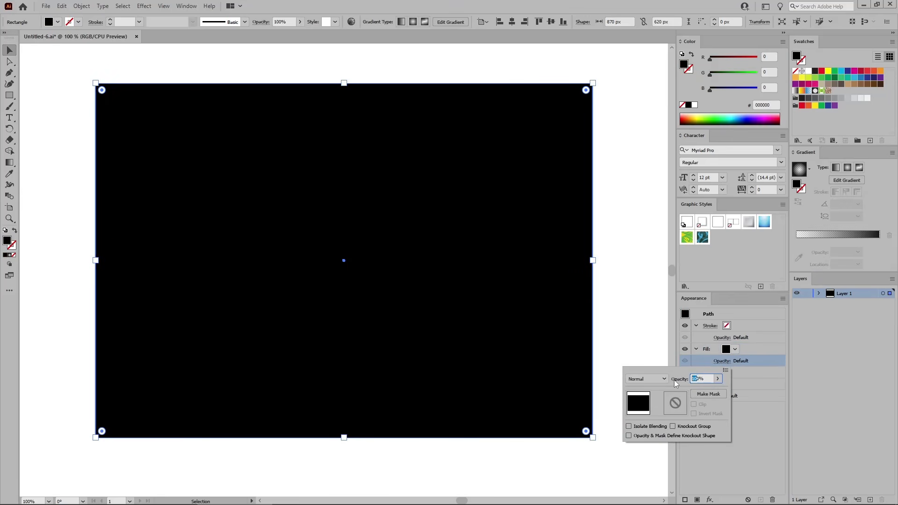
{"action": "left_click", "coordinate": [661, 379]}
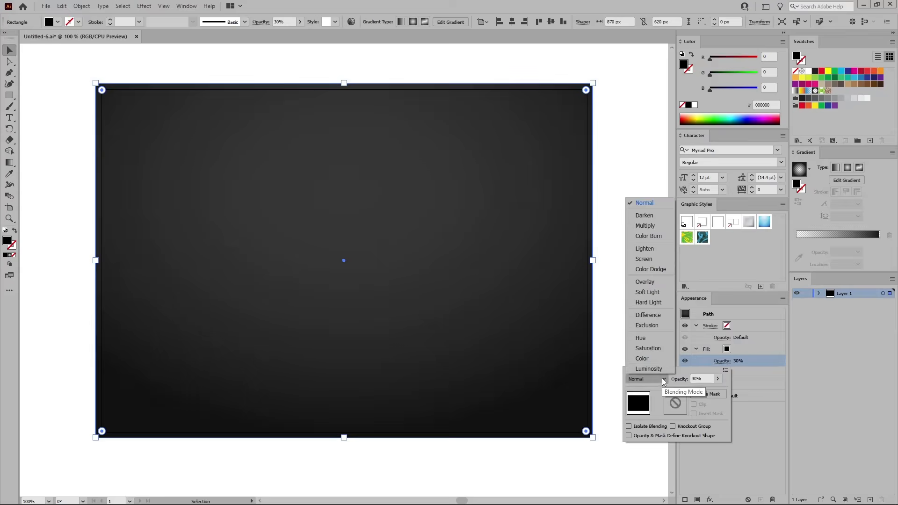
{"action": "left_click", "coordinate": [655, 226]}
Step: Apply a Film Grain effect with Grain 20, Highlight Area 0 and Intensity 10 to the black fill, and lock the rectangle
{"action": "left_click", "coordinate": [740, 349]}
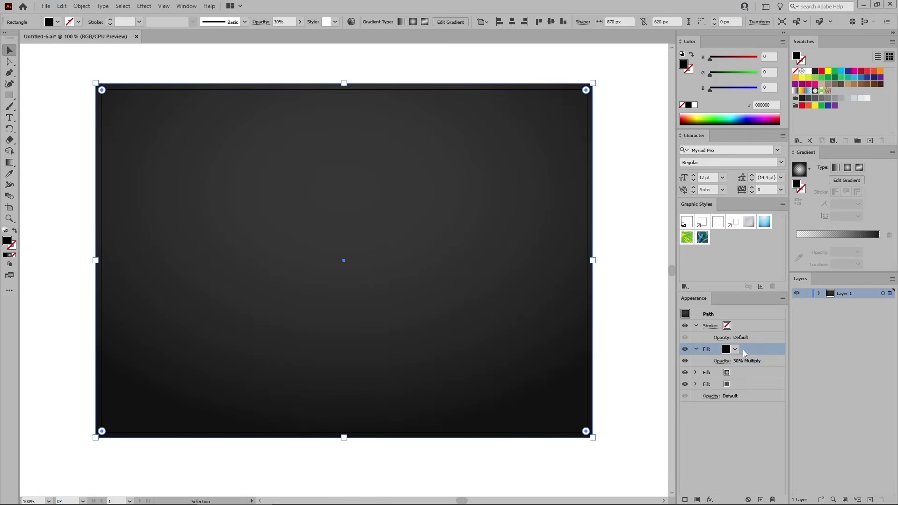
{"action": "left_click", "coordinate": [144, 6]}
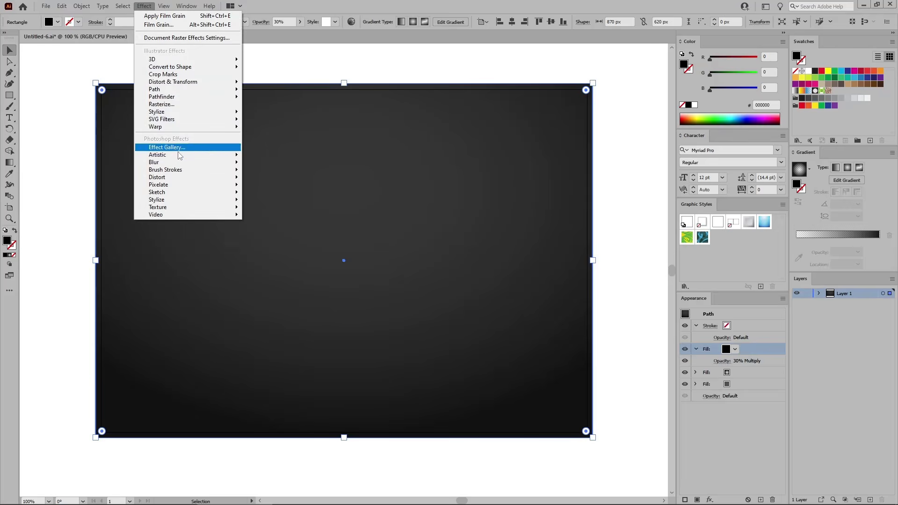
{"action": "mouse_move", "coordinate": [178, 159]}
{"action": "left_click", "coordinate": [263, 187]}
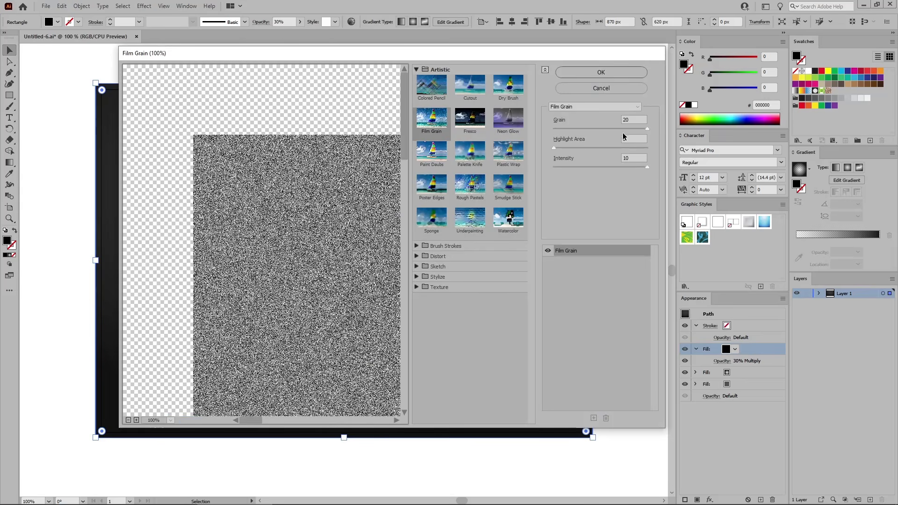
{"action": "left_click", "coordinate": [634, 139]}
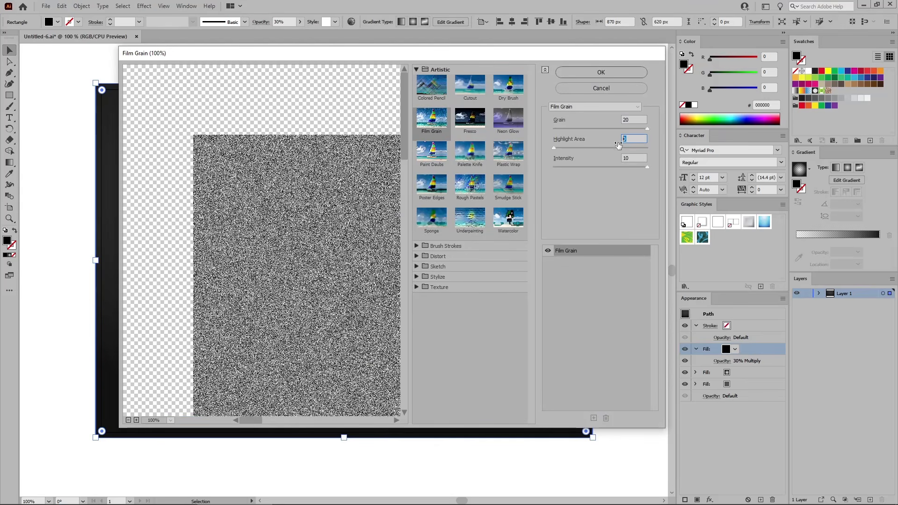
{"action": "left_click", "coordinate": [632, 158]}
{"action": "left_click", "coordinate": [600, 74]}
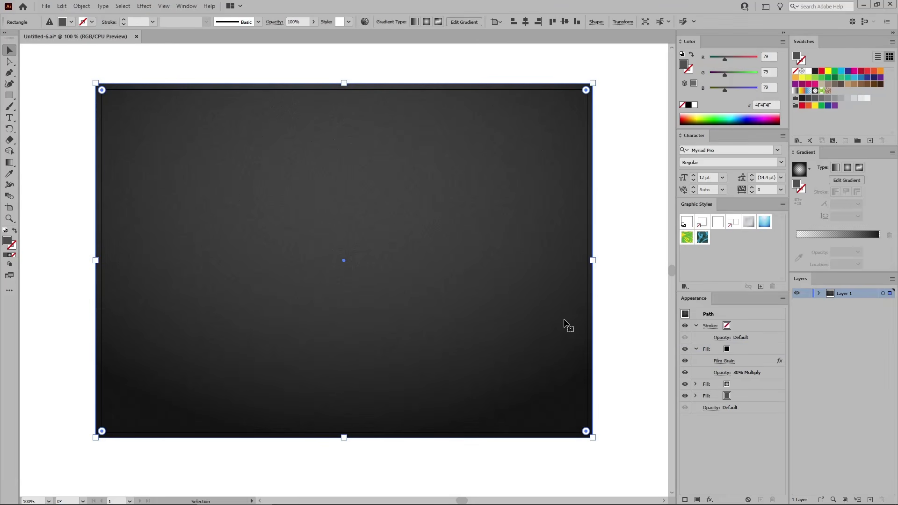
{"action": "left_click", "coordinate": [820, 293]}
{"action": "left_click", "coordinate": [806, 304]}
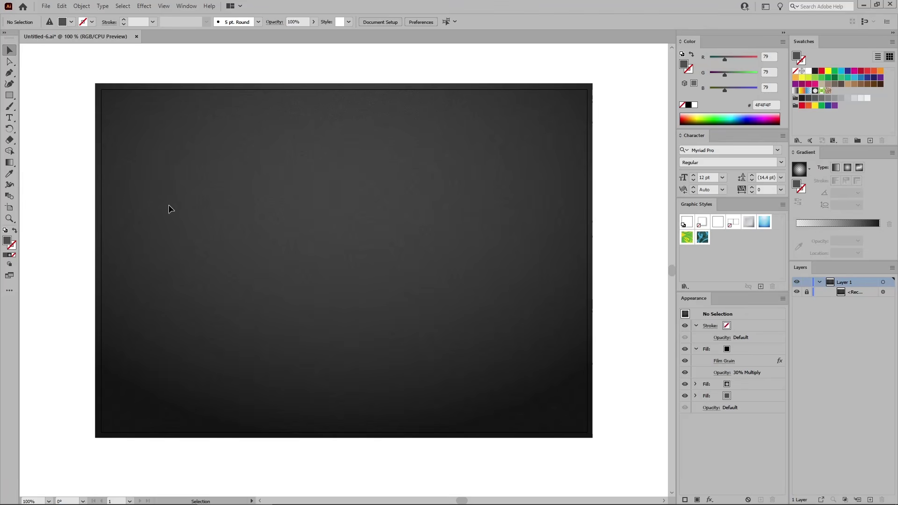
Step: Set up the Type tool with the Robinson Regular font, 300 pt size and 50 tracking
{"action": "left_click", "coordinate": [11, 118]}
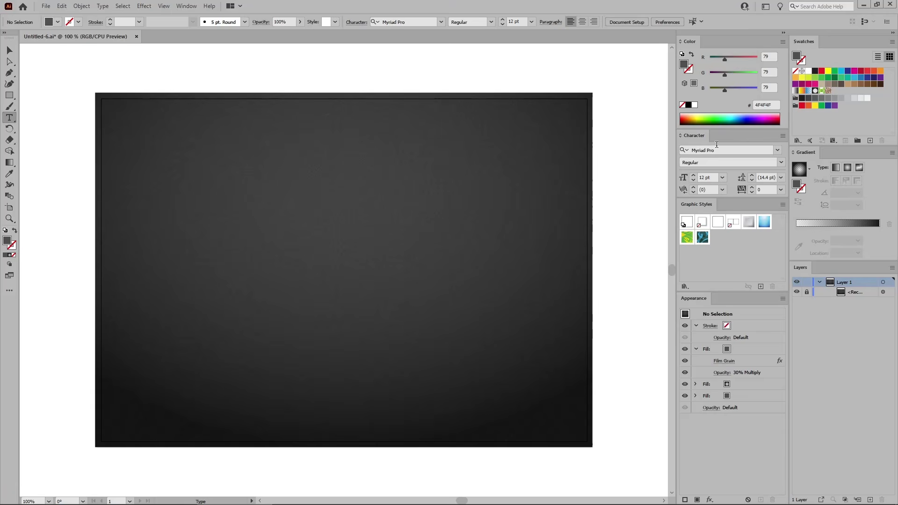
{"action": "left_click", "coordinate": [717, 148]}
{"action": "type", "text": "robin"}
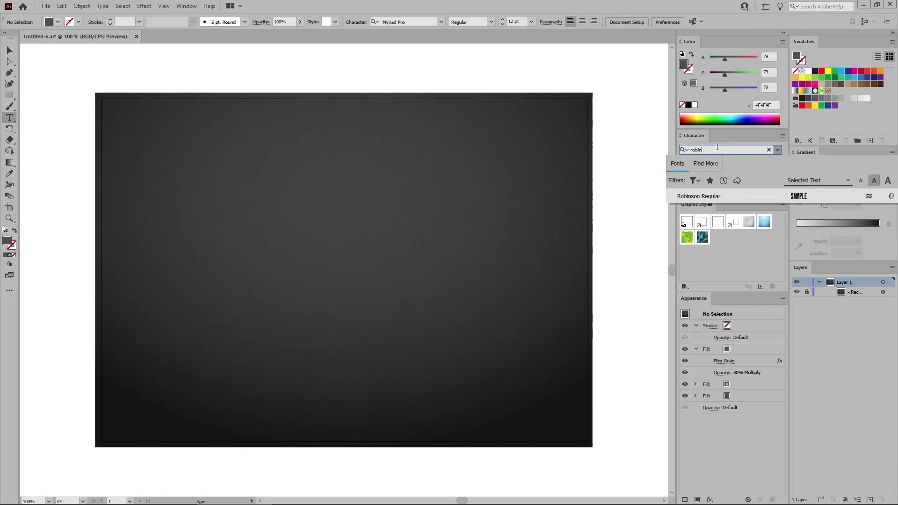
{"action": "key", "text": "Return"}
{"action": "left_click", "coordinate": [687, 179]}
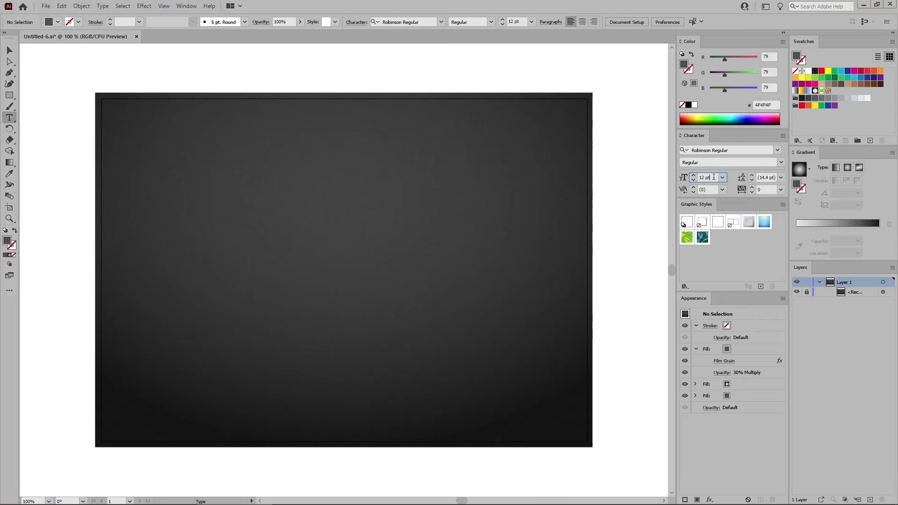
{"action": "type", "text": "300"}
{"action": "left_click", "coordinate": [743, 190]}
{"action": "type", "text": "50"}
{"action": "key", "text": "Return"}
Step: Add the text "GOLDEN" and position it in the middle of the artboard
{"action": "left_click", "coordinate": [185, 262]}
{"action": "type", "text": "GOLDEN"}
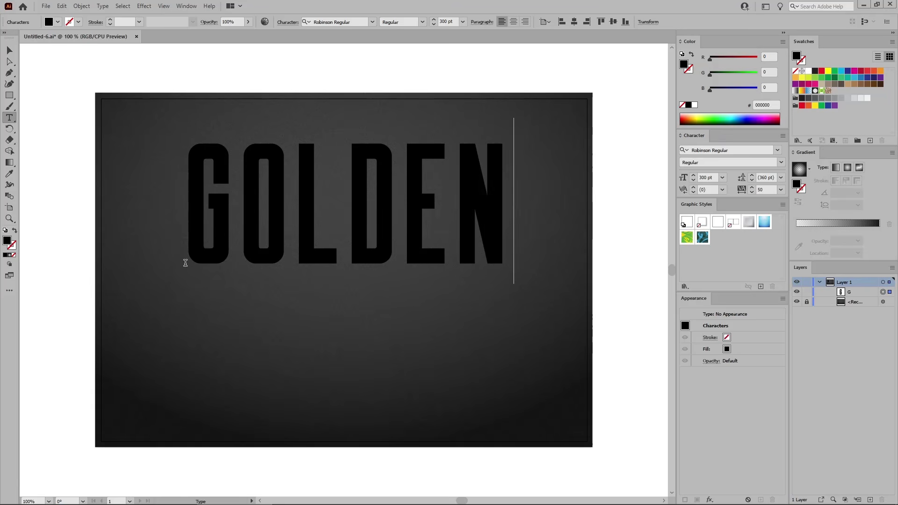
{"action": "key", "text": "Escape"}
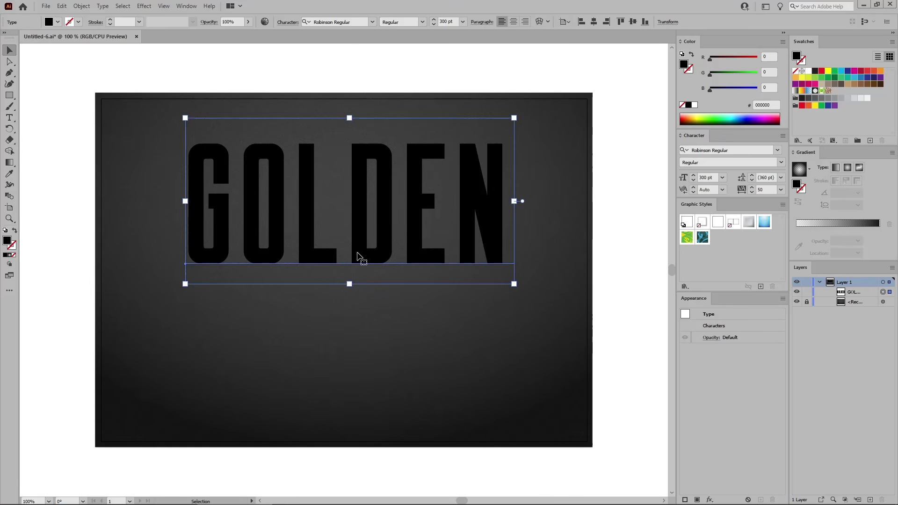
{"action": "left_click_drag", "start_coordinate": [361, 197], "coordinate": [358, 248]}
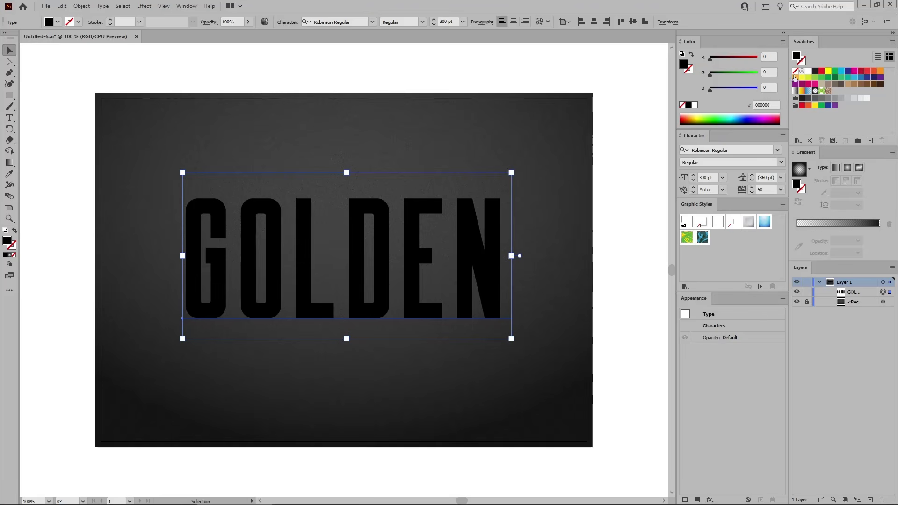
Step: Remove the text's black character fill and add a new fill with a linear gradient at a 90° angle
{"action": "left_click", "coordinate": [795, 71]}
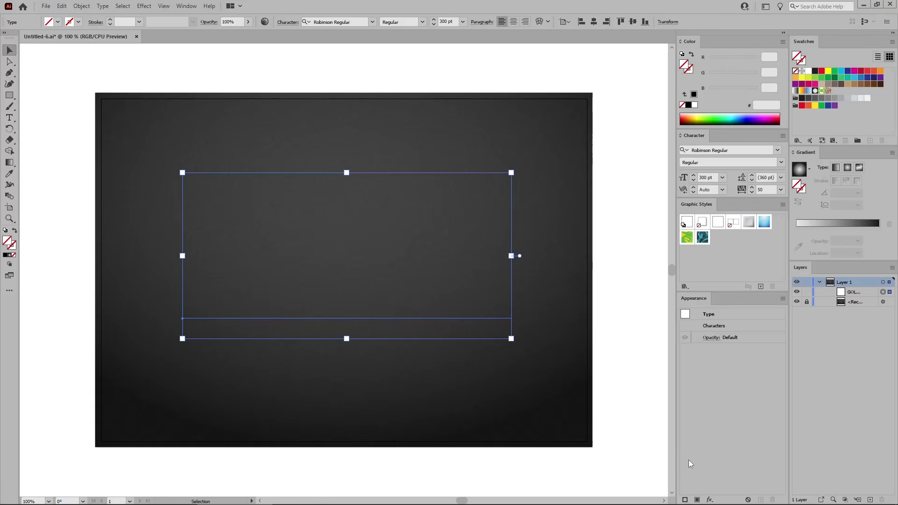
{"action": "left_click", "coordinate": [697, 500]}
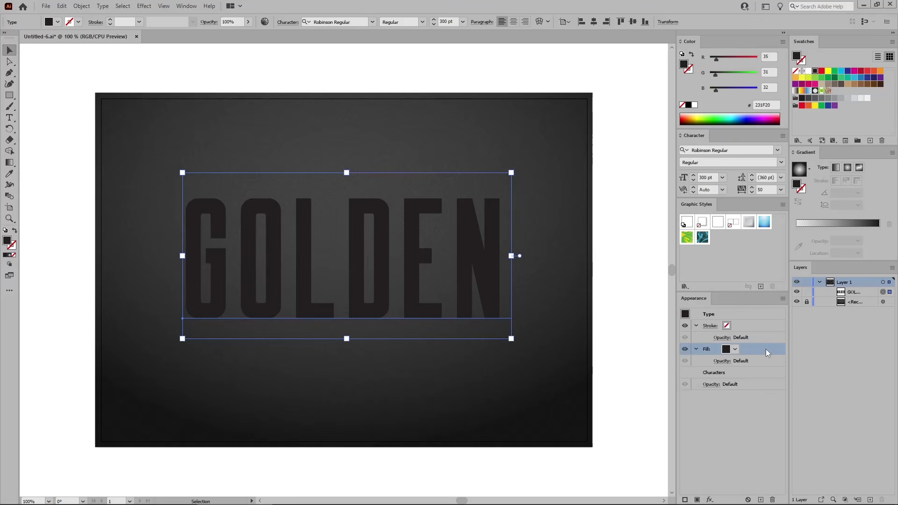
{"action": "left_click", "coordinate": [836, 168]}
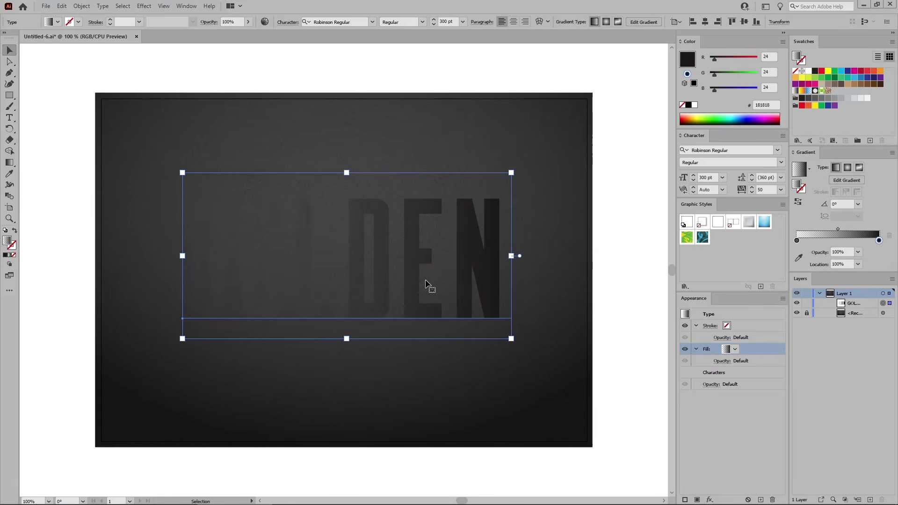
{"action": "left_click", "coordinate": [842, 204]}
{"action": "type", "text": "90"}
{"action": "key", "text": "Return"}
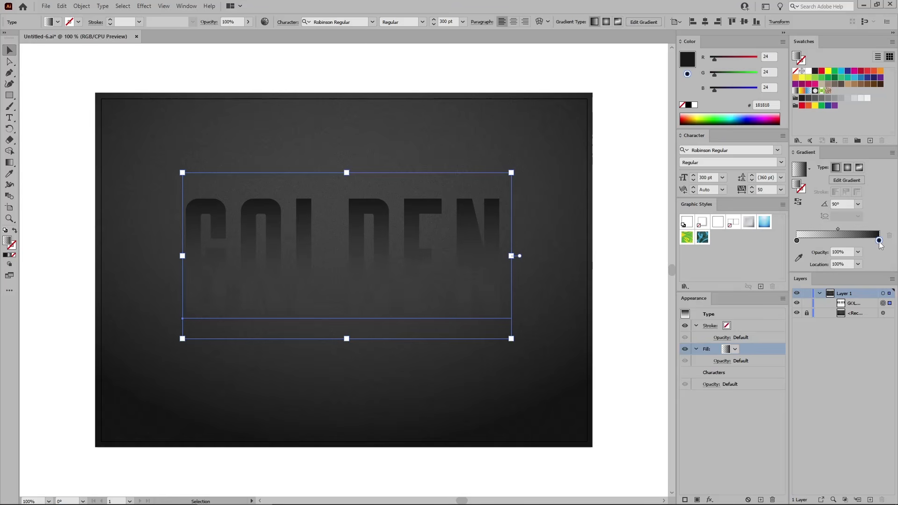
Step: Set the text gradient's end color stop at 100% location to RGB 242, 185, 58
{"action": "double_click", "coordinate": [879, 242]}
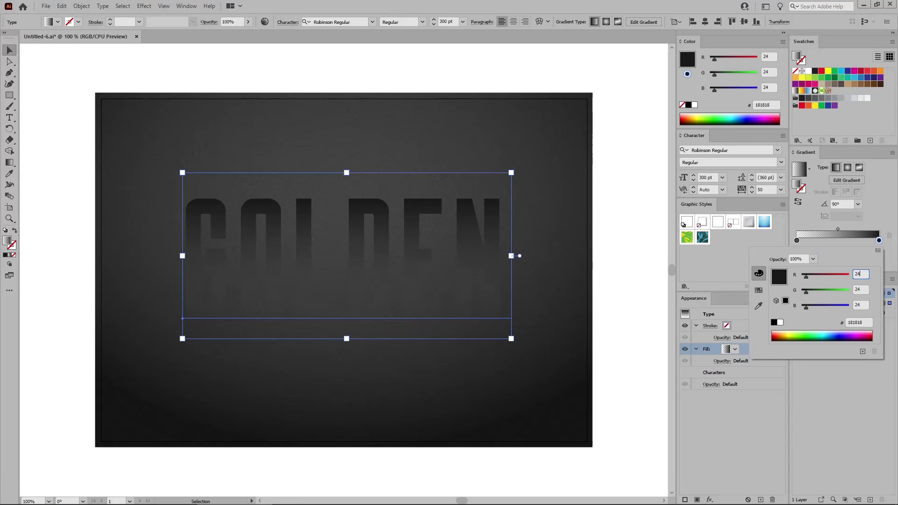
{"action": "key", "text": "Tab"}
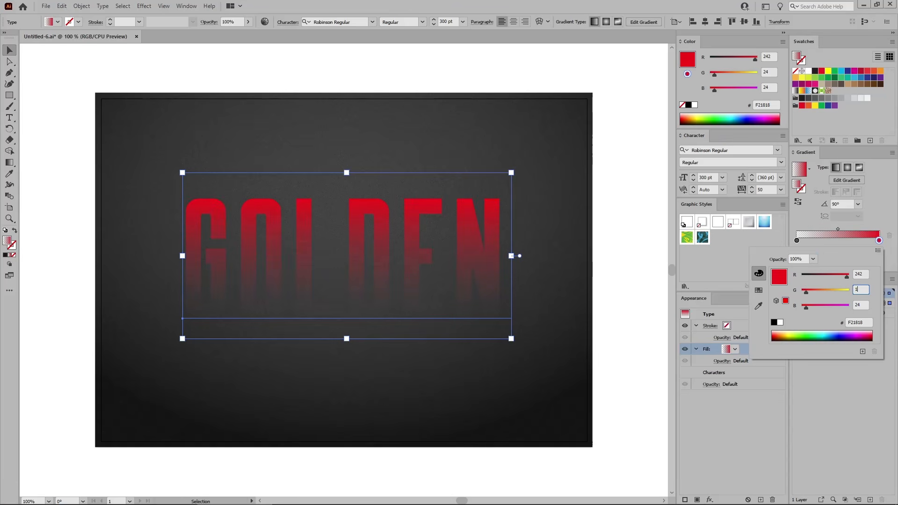
{"action": "key", "text": "Tab"}
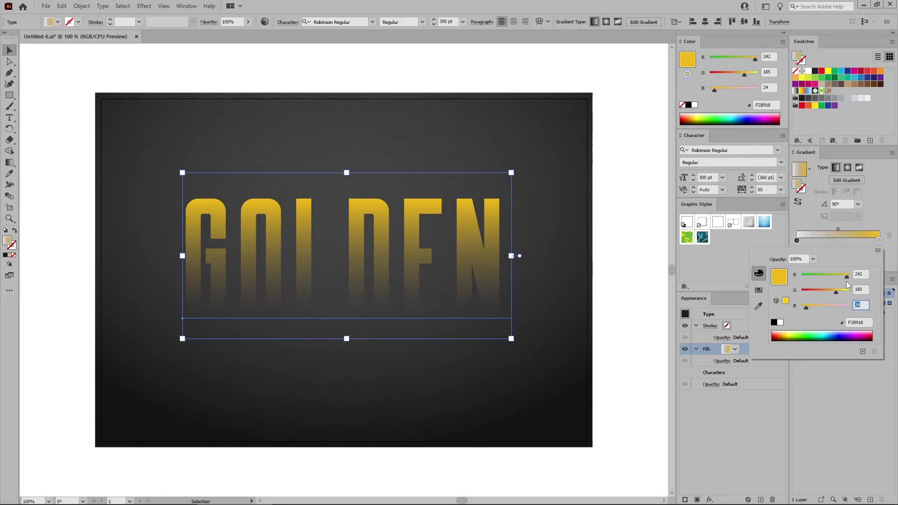
{"action": "type", "text": "58"}
{"action": "key", "text": "Return"}
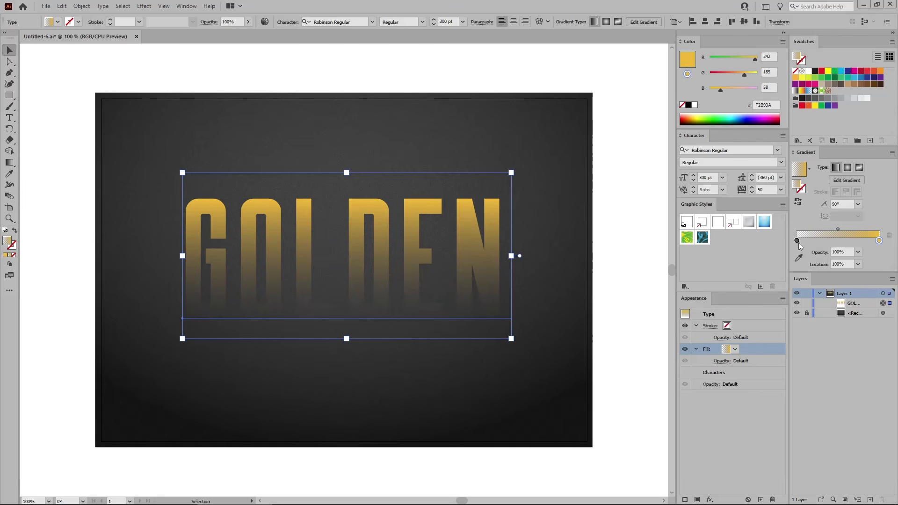
Step: Set the text gradient's start color stop at 0% location to 100% opacity and RGB 206, 151, 40
{"action": "double_click", "coordinate": [796, 241]}
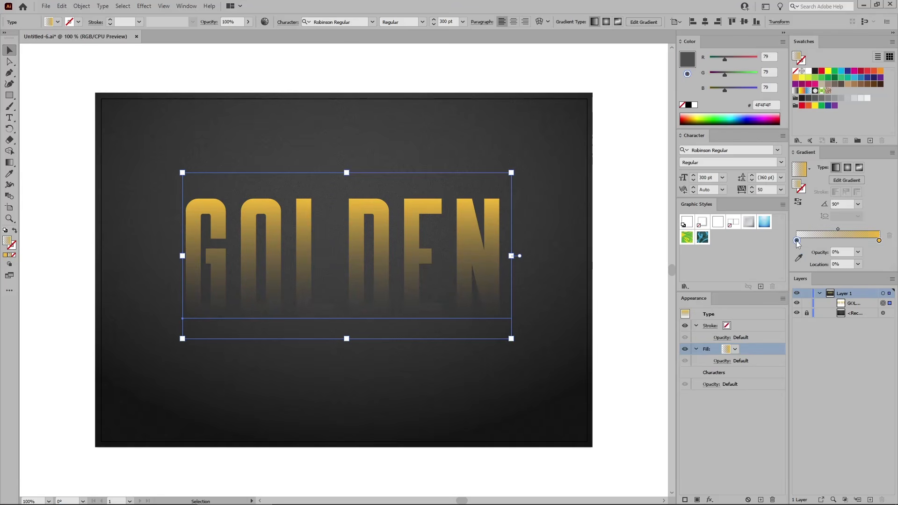
{"action": "left_click", "coordinate": [813, 260]}
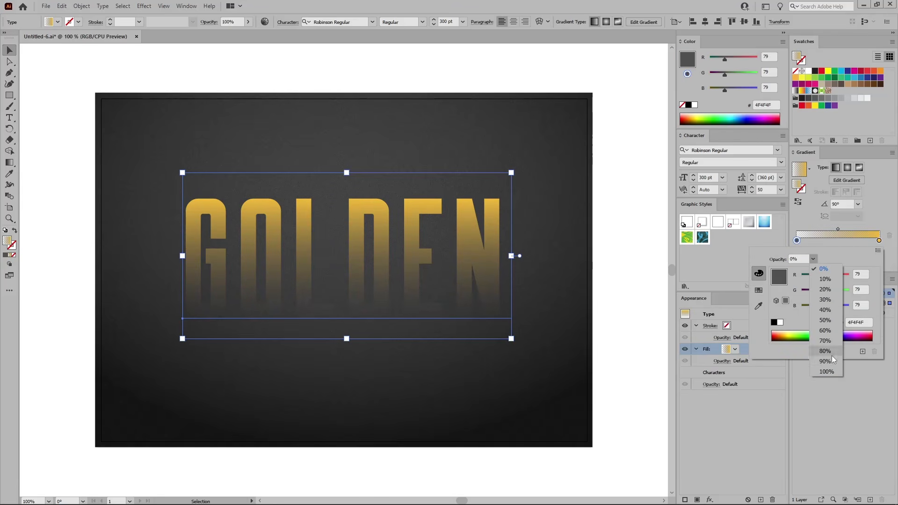
{"action": "left_click", "coordinate": [828, 371]}
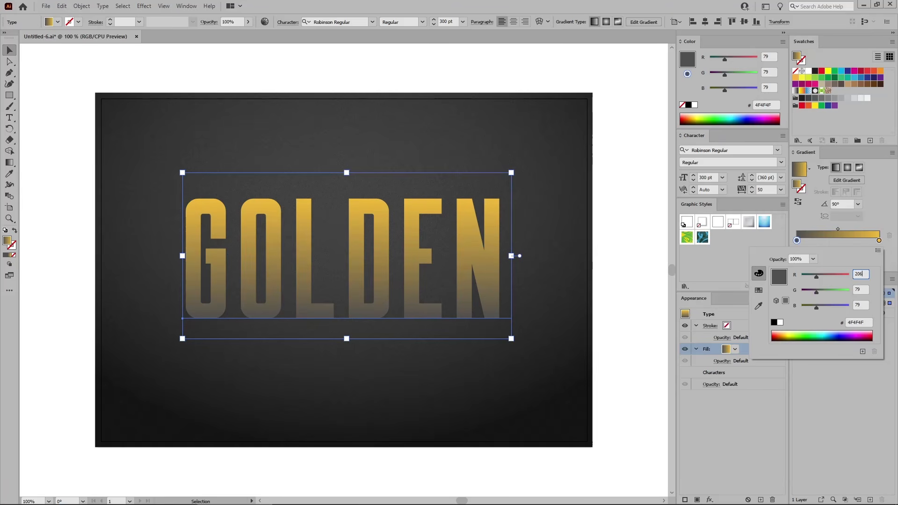
{"action": "key", "text": "Tab"}
{"action": "type", "text": "151"}
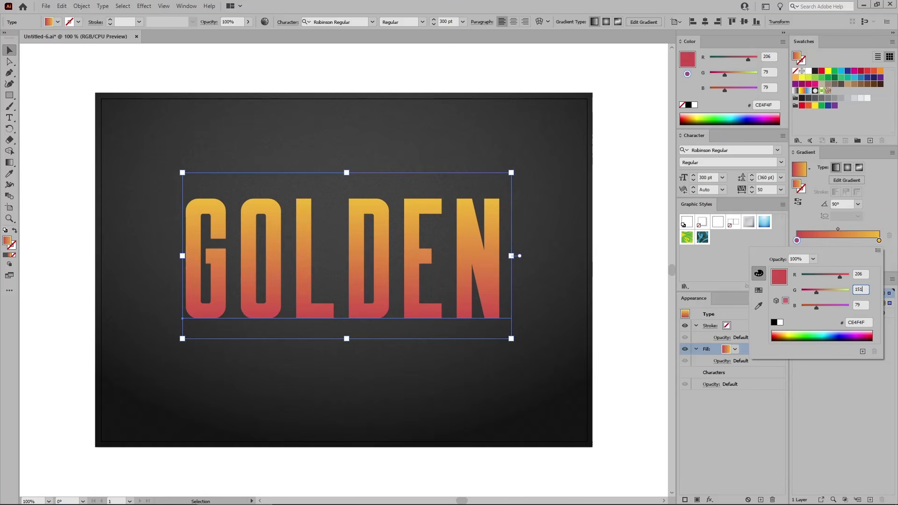
{"action": "key", "text": "Tab"}
{"action": "type", "text": "4"}
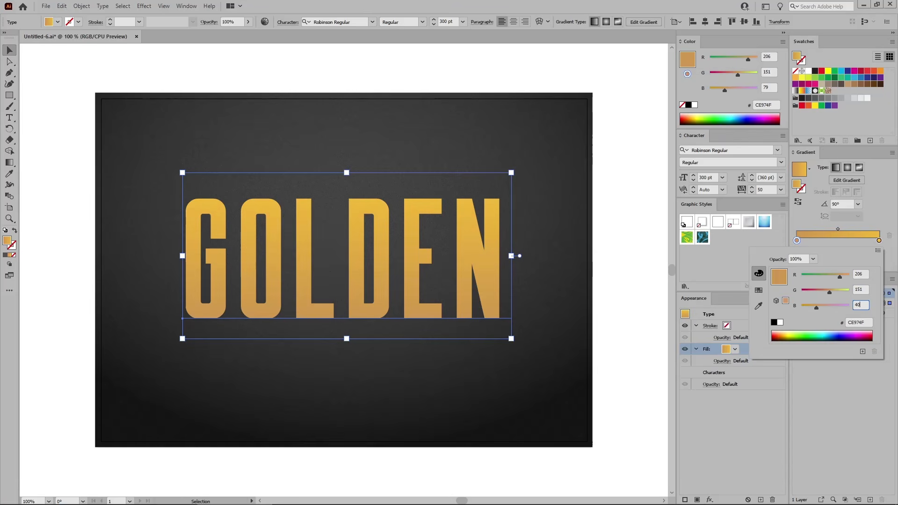
{"action": "key", "text": "Return"}
Step: Add a color stop to the text gradient at 15% location and set its color to RGB 134, 91, 17
{"action": "left_click", "coordinate": [814, 241]}
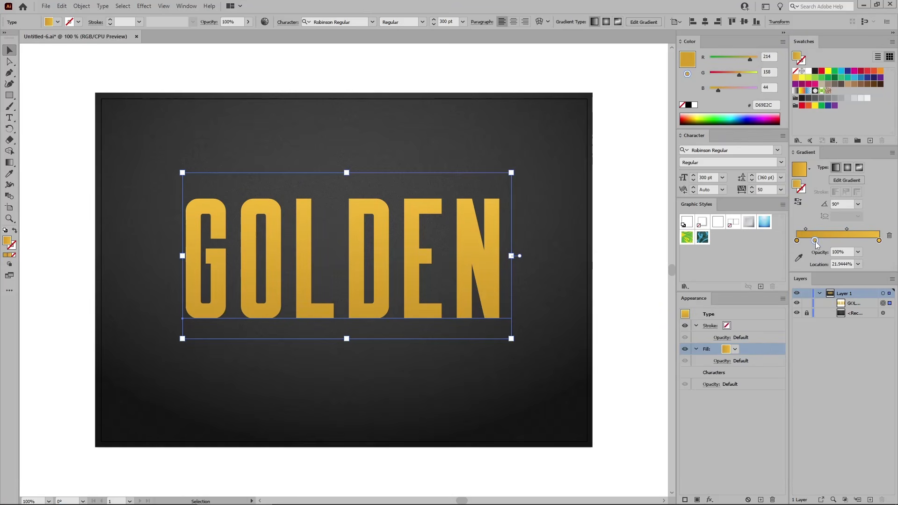
{"action": "left_click", "coordinate": [837, 264]}
{"action": "type", "text": "15"}
{"action": "key", "text": "Return"}
{"action": "double_click", "coordinate": [809, 241]}
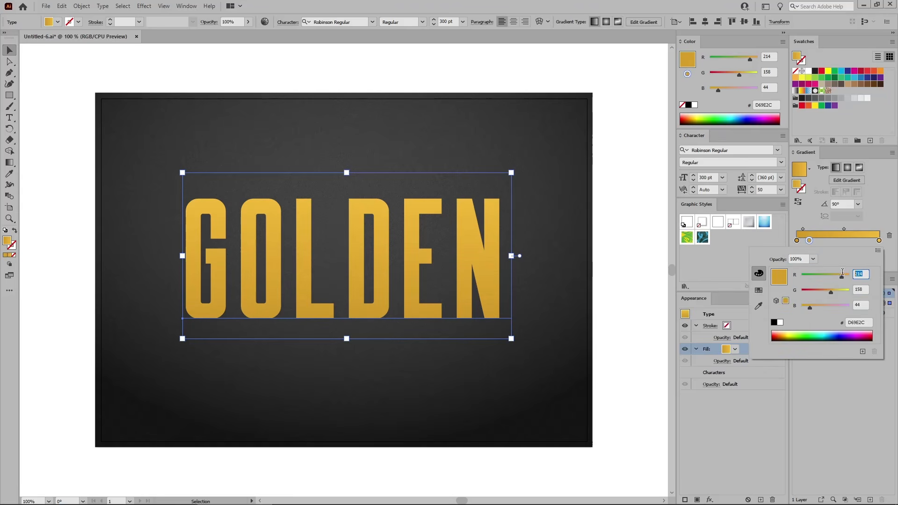
{"action": "type", "text": "134"}
{"action": "key", "text": "Tab"}
{"action": "type", "text": "9"}
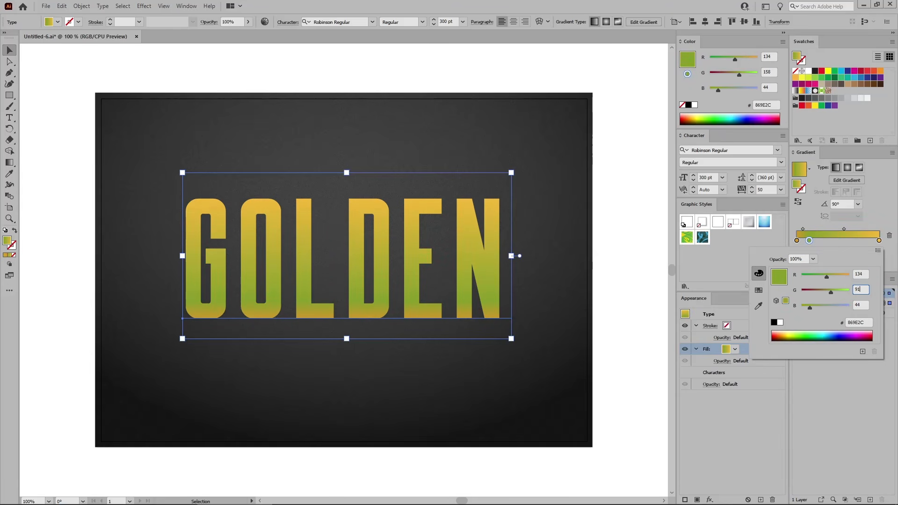
{"action": "key", "text": "Tab"}
{"action": "type", "text": "17"}
{"action": "key", "text": "Return"}
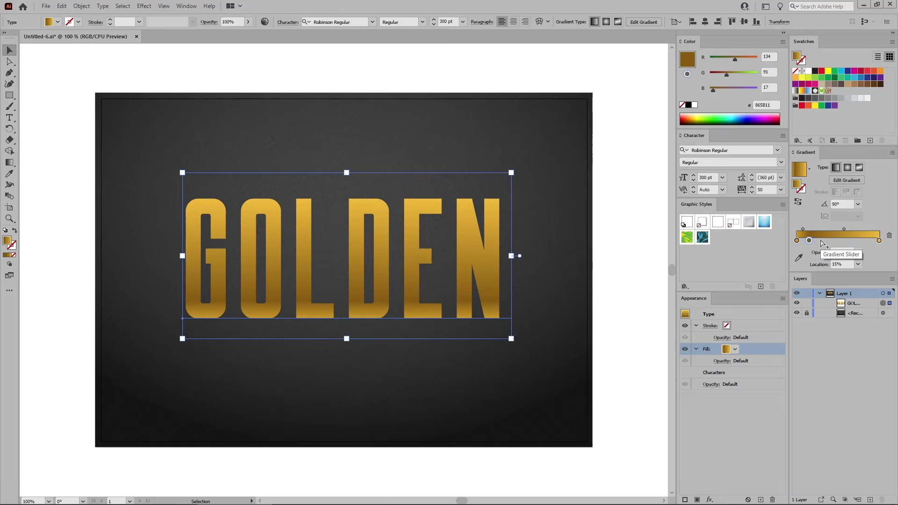
Step: Add five more color stops to the text gradient at about 29%, 45%, 64%, 76% and 86%
{"action": "left_click", "coordinate": [821, 240]}
{"action": "left_click", "coordinate": [834, 240]}
{"action": "left_click", "coordinate": [849, 241]}
{"action": "left_click", "coordinate": [860, 240]}
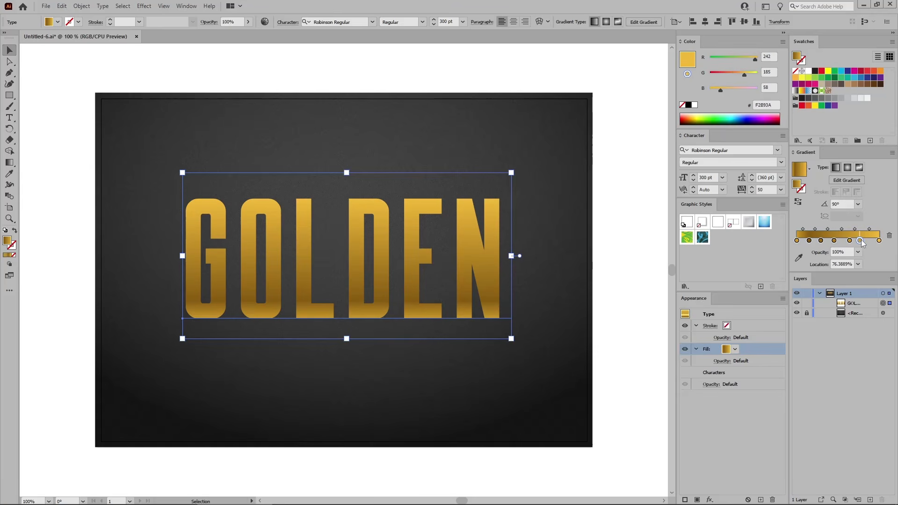
{"action": "left_click", "coordinate": [867, 240]}
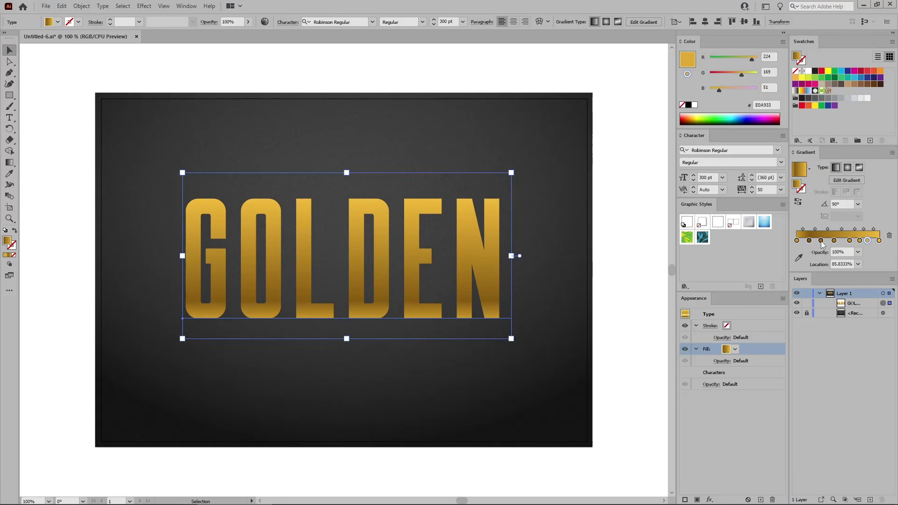
Step: Set the text gradient's third color stop to 30% location and RGB 231, 184, 70
{"action": "left_click", "coordinate": [822, 241]}
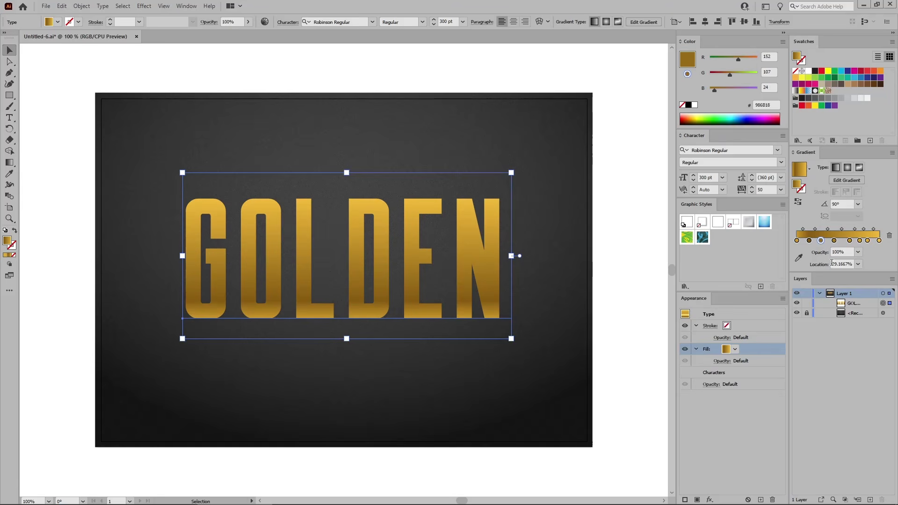
{"action": "left_click_drag", "start_coordinate": [831, 263], "coordinate": [876, 265]}
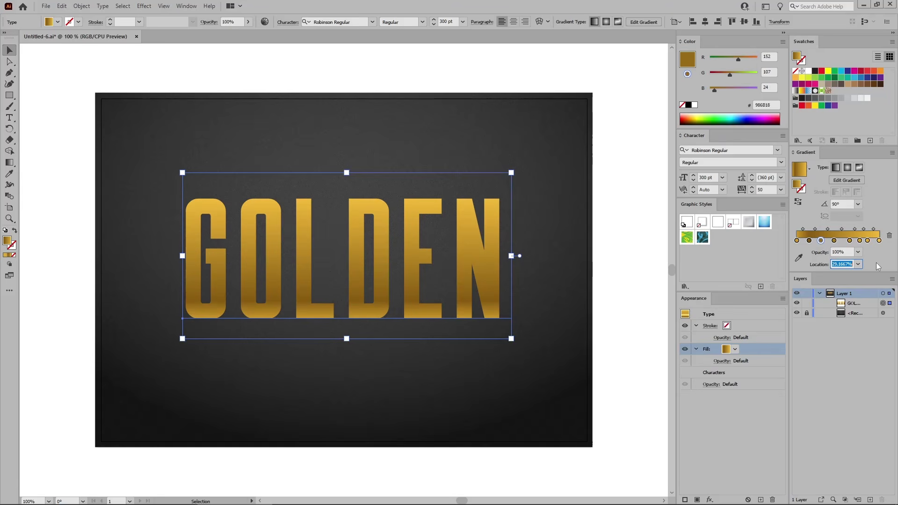
{"action": "type", "text": "30"}
{"action": "double_click", "coordinate": [821, 240]}
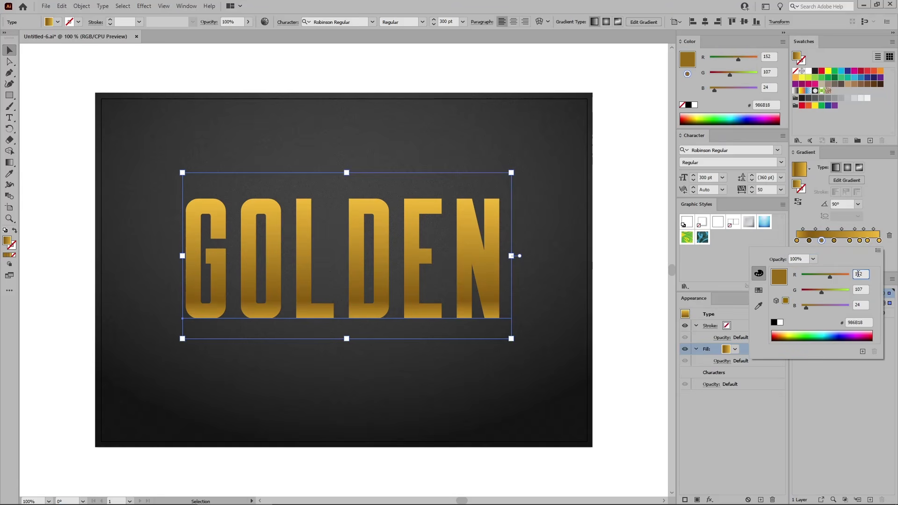
{"action": "double_click", "coordinate": [859, 274]}
{"action": "type", "text": "231"}
{"action": "key", "text": "Tab"}
{"action": "type", "text": "1"}
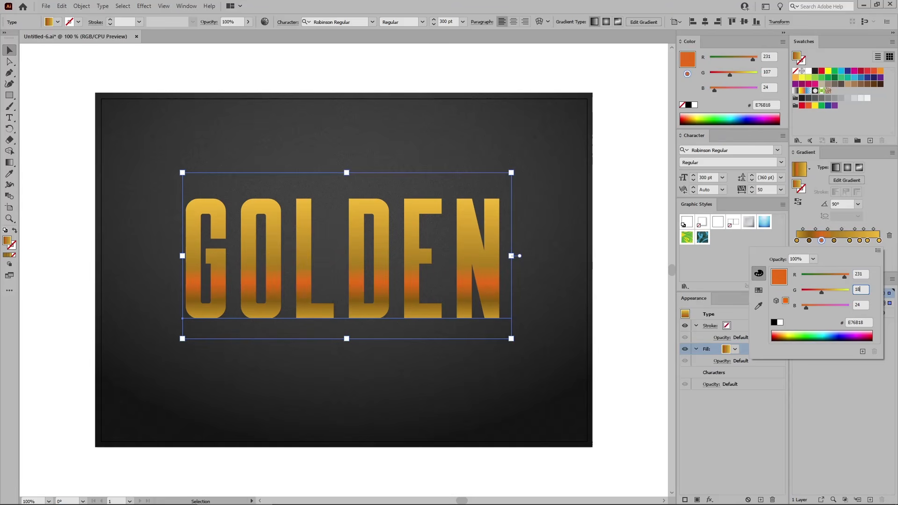
{"action": "key", "text": "Tab"}
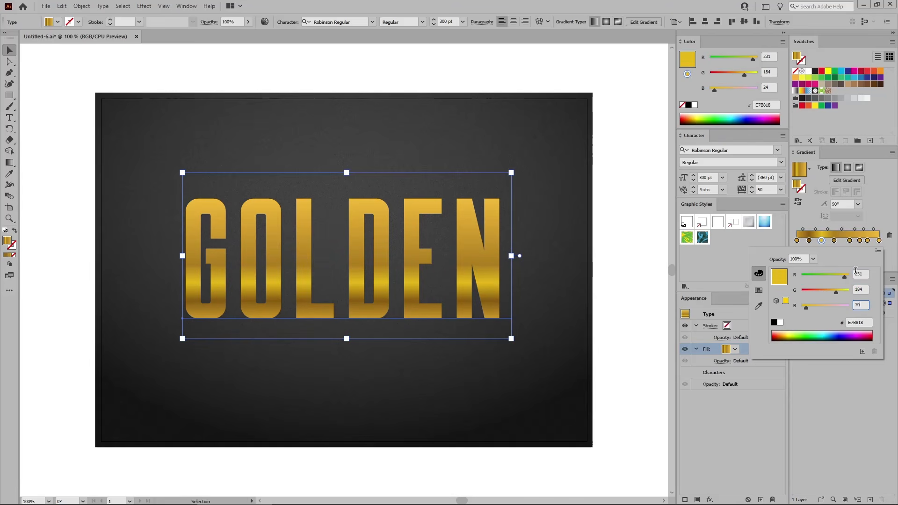
{"action": "key", "text": "Return"}
Step: Set the text gradient's fourth color stop to 40% location and RGB 255, 236, 122
{"action": "left_click", "coordinate": [834, 241]}
{"action": "left_click_drag", "start_coordinate": [831, 264], "coordinate": [881, 262]}
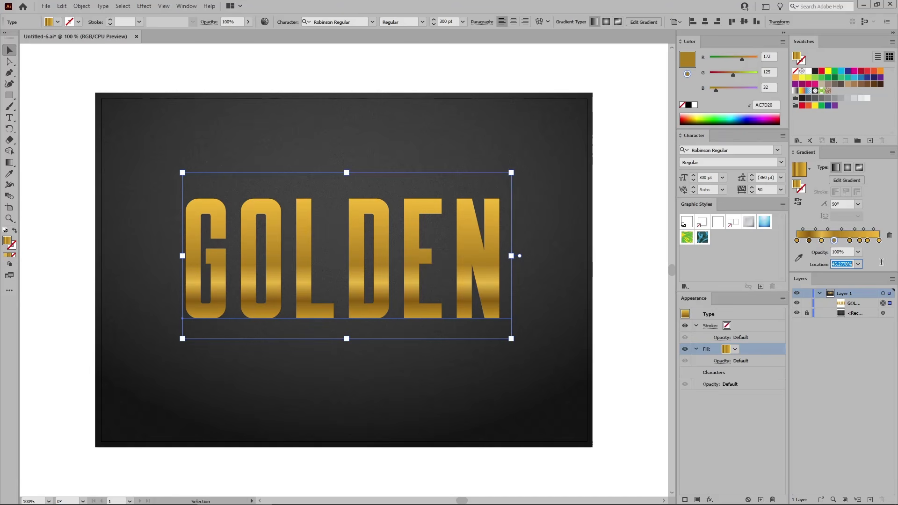
{"action": "type", "text": "40"}
{"action": "key", "text": "Return"}
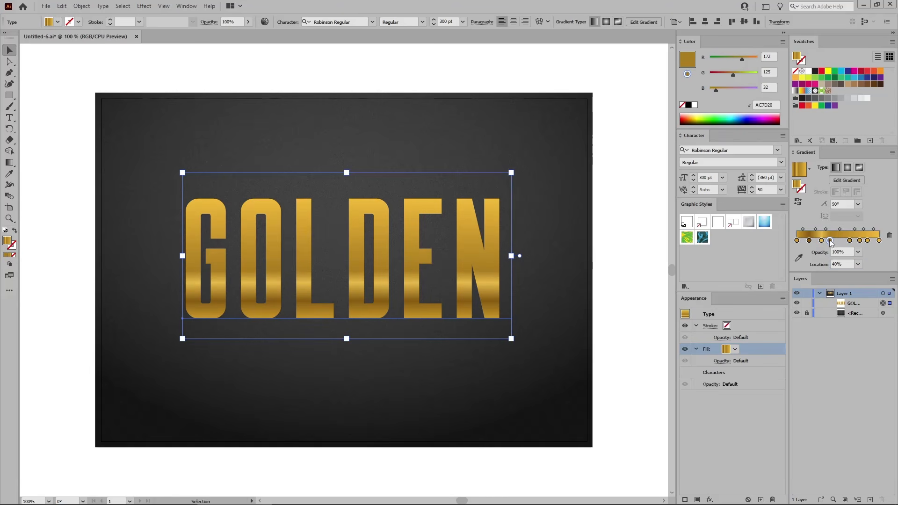
{"action": "double_click", "coordinate": [830, 241]}
{"action": "left_click", "coordinate": [855, 274]}
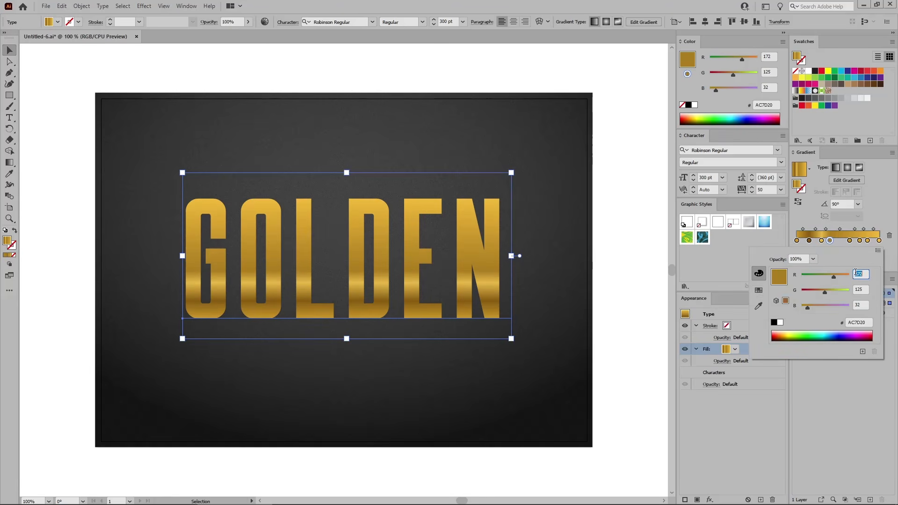
{"action": "type", "text": "255"}
{"action": "key", "text": "Tab"}
{"action": "type", "text": "2"}
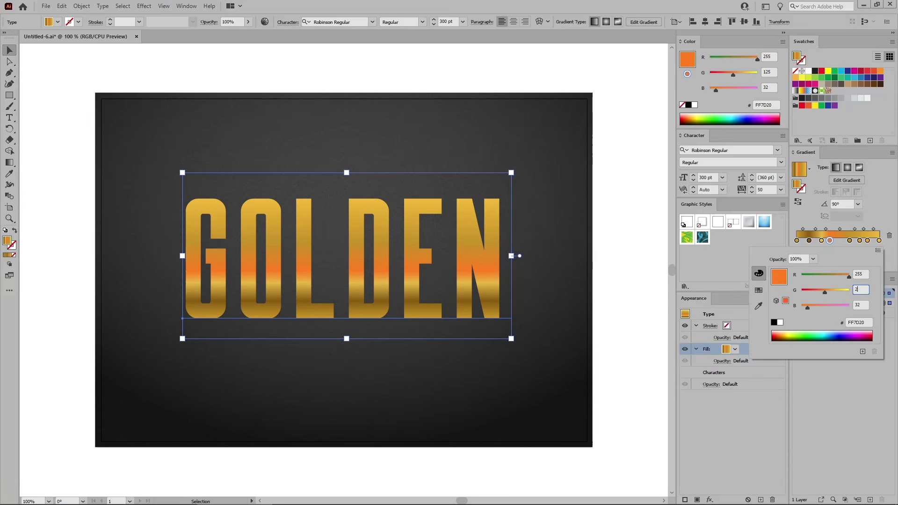
{"action": "type", "text": "36"}
{"action": "key", "text": "Tab"}
{"action": "type", "text": "1"}
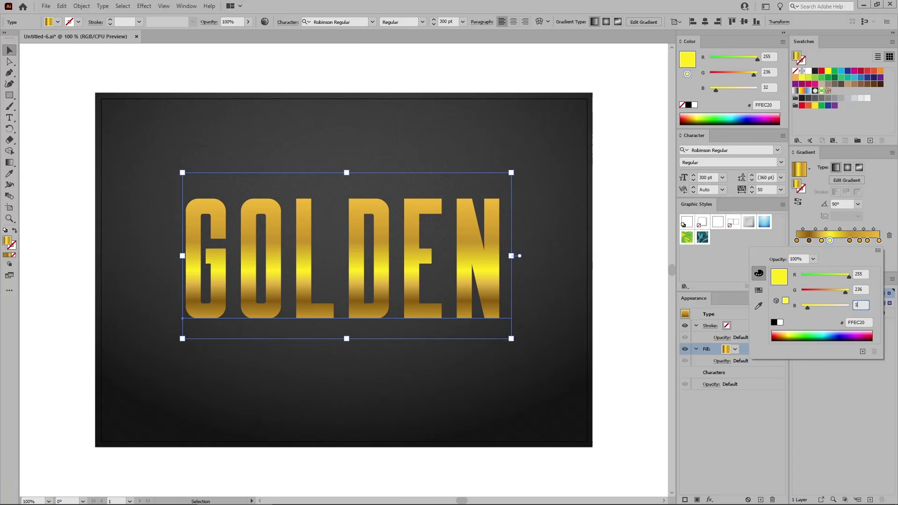
{"action": "type", "text": "22"}
{"action": "key", "text": "Return"}
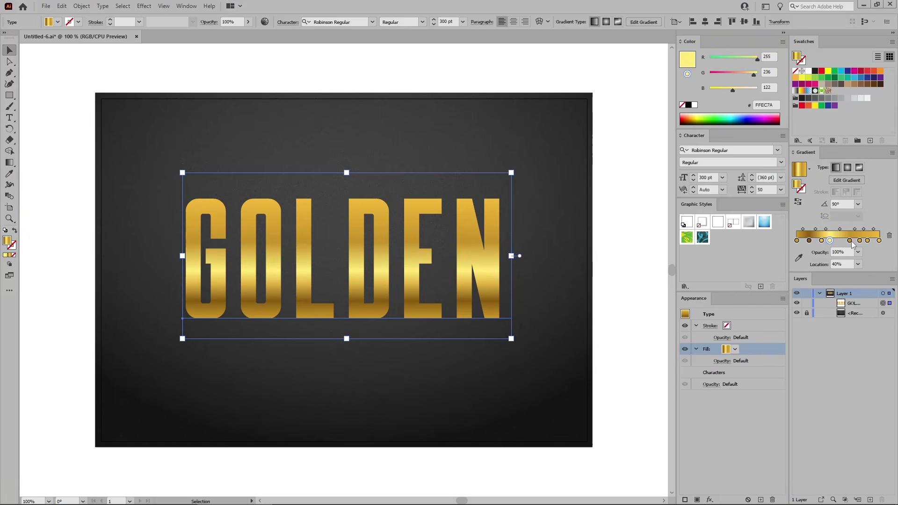
Step: Set the text gradient's fifth color stop to 55% location and RGB 231, 184, 70
{"action": "left_click", "coordinate": [849, 241]}
{"action": "left_click", "coordinate": [841, 264]}
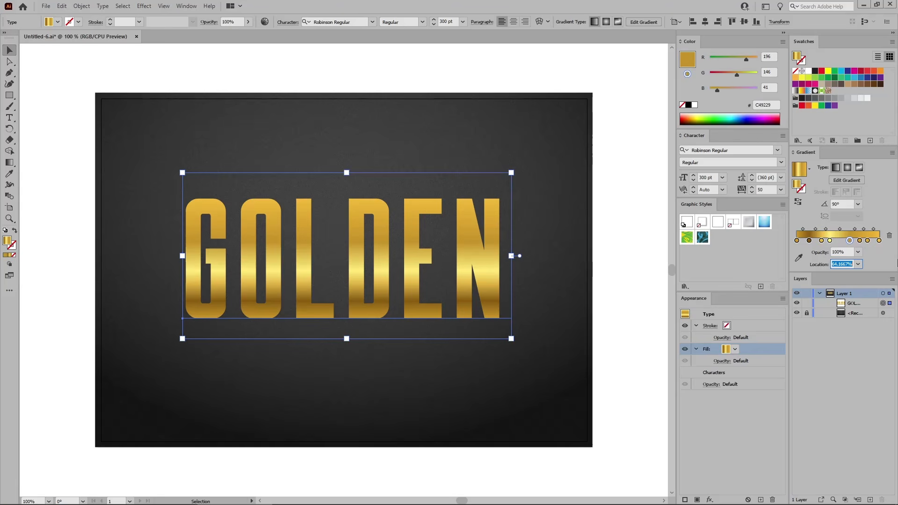
{"action": "type", "text": "55"}
{"action": "key", "text": "Return"}
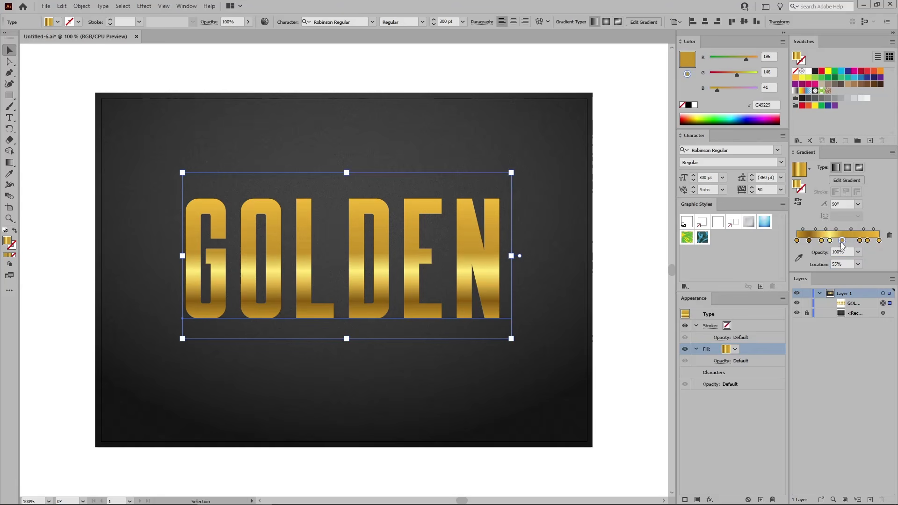
{"action": "double_click", "coordinate": [842, 240]}
{"action": "key", "text": "Tab"}
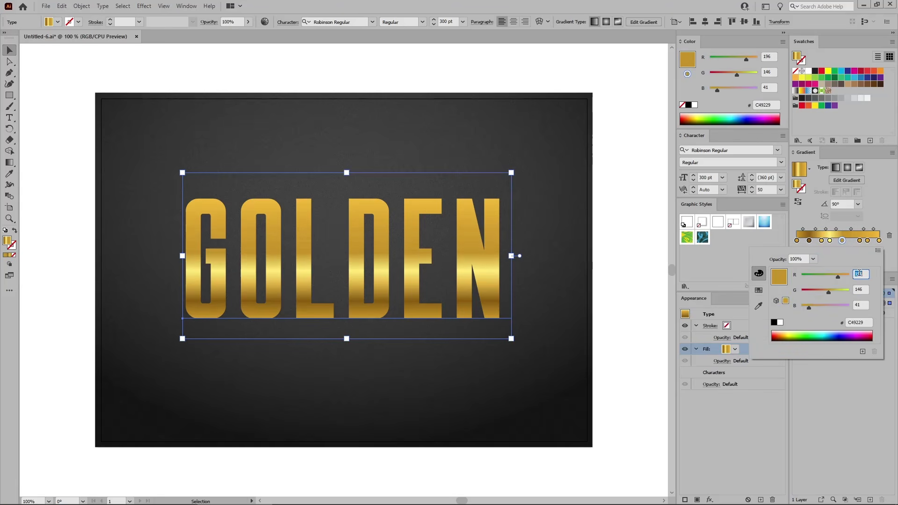
{"action": "type", "text": "231"}
{"action": "key", "text": "Tab"}
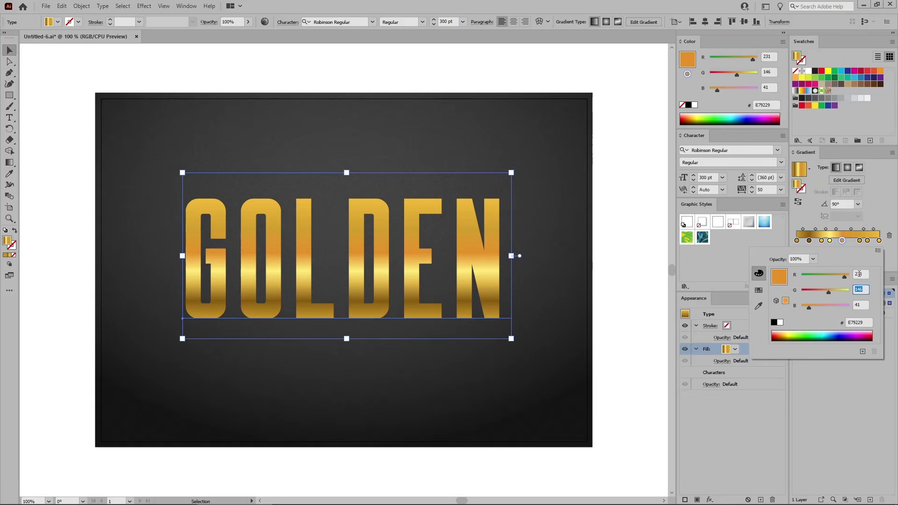
{"action": "type", "text": "184"}
{"action": "key", "text": "Tab"}
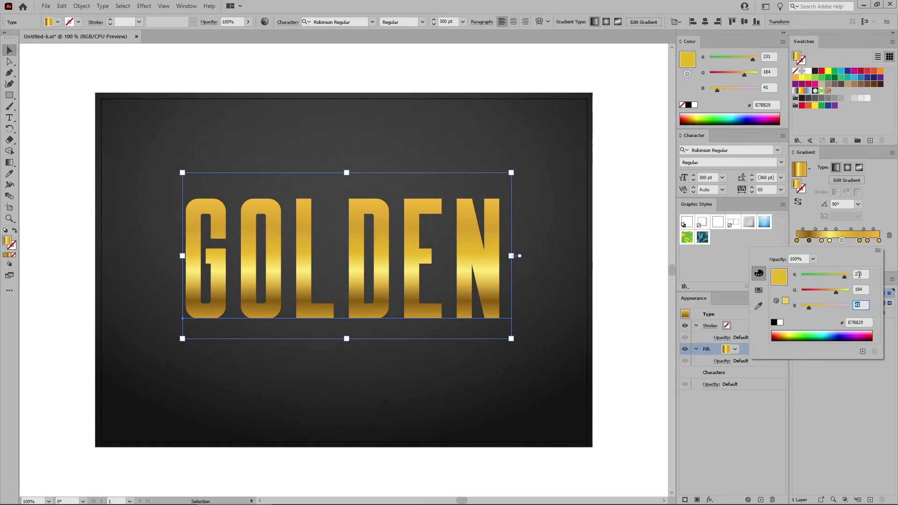
{"action": "key", "text": "Return"}
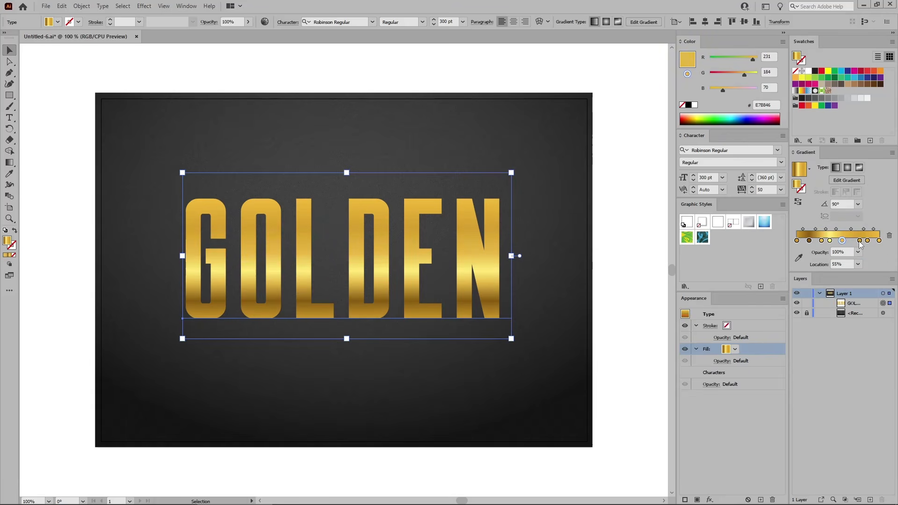
Step: Set the text gradient's sixth color stop to 70% location and RGB 206, 151, 40
{"action": "left_click", "coordinate": [859, 241]}
{"action": "double_click", "coordinate": [833, 264]}
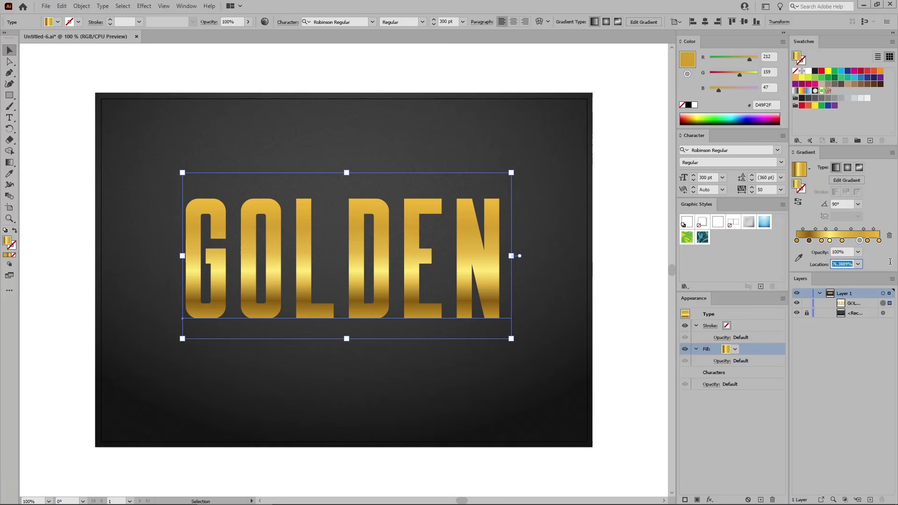
{"action": "type", "text": "70"}
{"action": "key", "text": "Return"}
{"action": "double_click", "coordinate": [854, 240]}
{"action": "double_click", "coordinate": [860, 274]}
{"action": "type", "text": "206"}
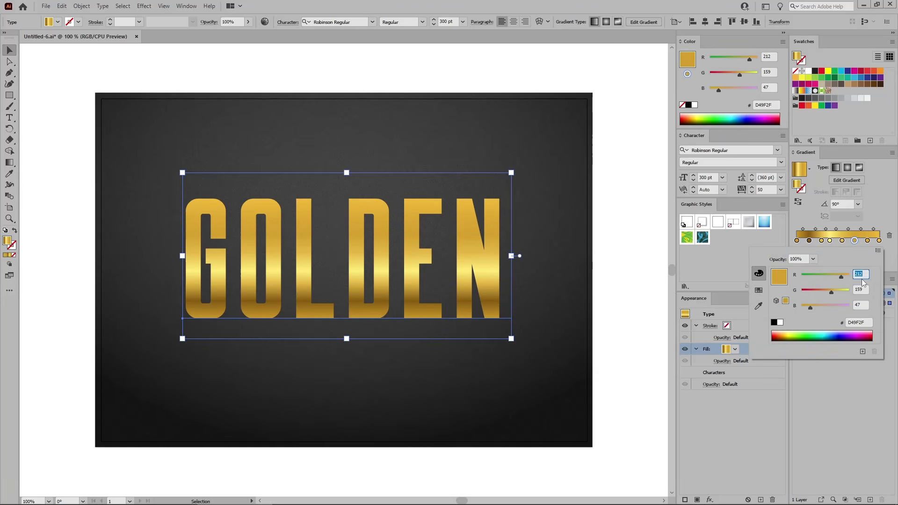
{"action": "key", "text": "Tab"}
{"action": "type", "text": "151"}
{"action": "key", "text": "Tab"}
{"action": "type", "text": "40"}
{"action": "key", "text": "Return"}
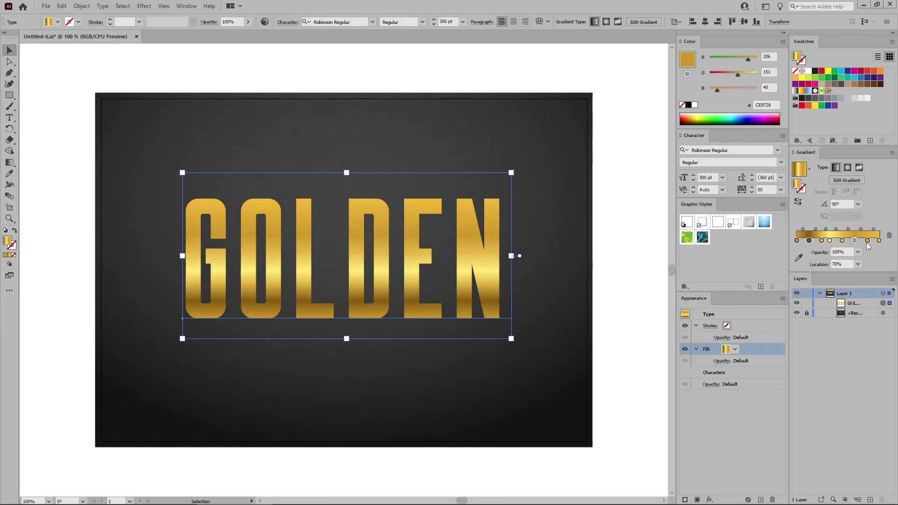
Step: Set the text gradient's seventh color stop to 85% location and RGB 255, 225, 115
{"action": "left_click", "coordinate": [867, 242]}
{"action": "left_click", "coordinate": [837, 264]}
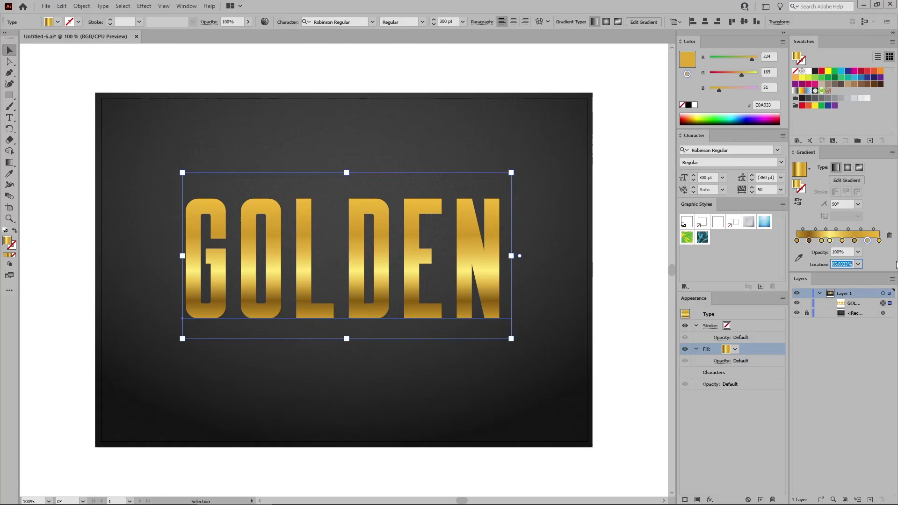
{"action": "type", "text": "85"}
{"action": "key", "text": "Return"}
{"action": "double_click", "coordinate": [867, 240]}
{"action": "left_click", "coordinate": [861, 273]}
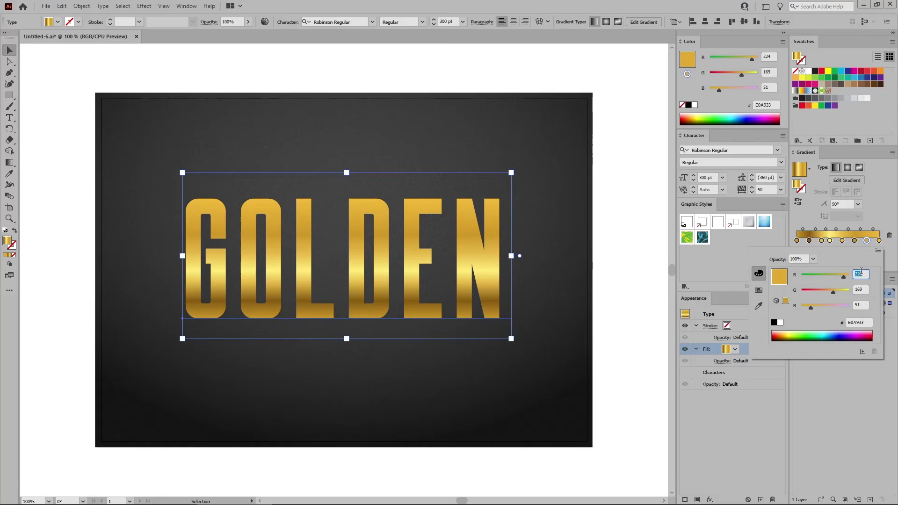
{"action": "type", "text": "255"}
{"action": "key", "text": "Tab"}
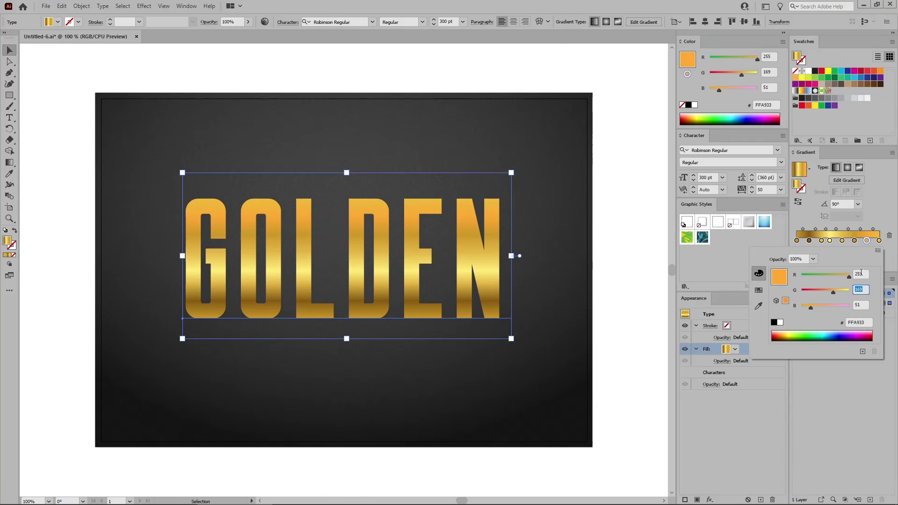
{"action": "type", "text": "2"}
{"action": "key", "text": "Tab"}
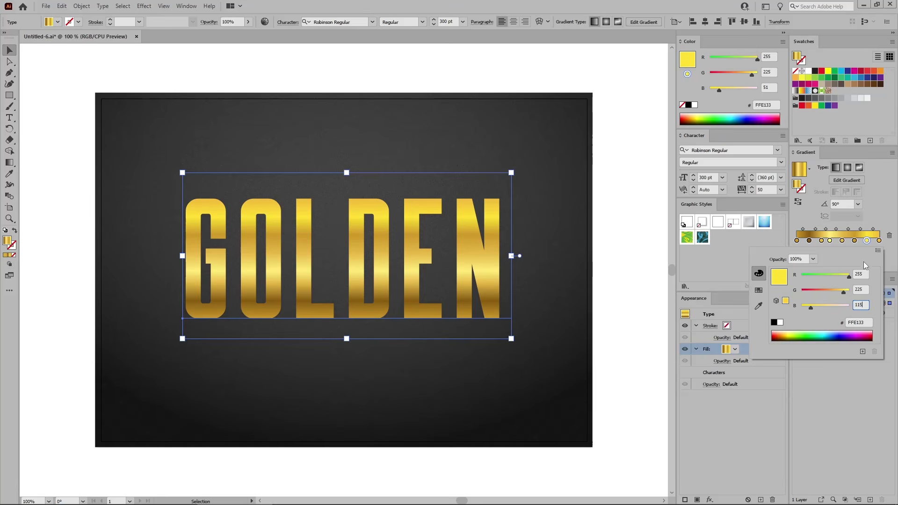
{"action": "type", "text": "115"}
{"action": "key", "text": "Return"}
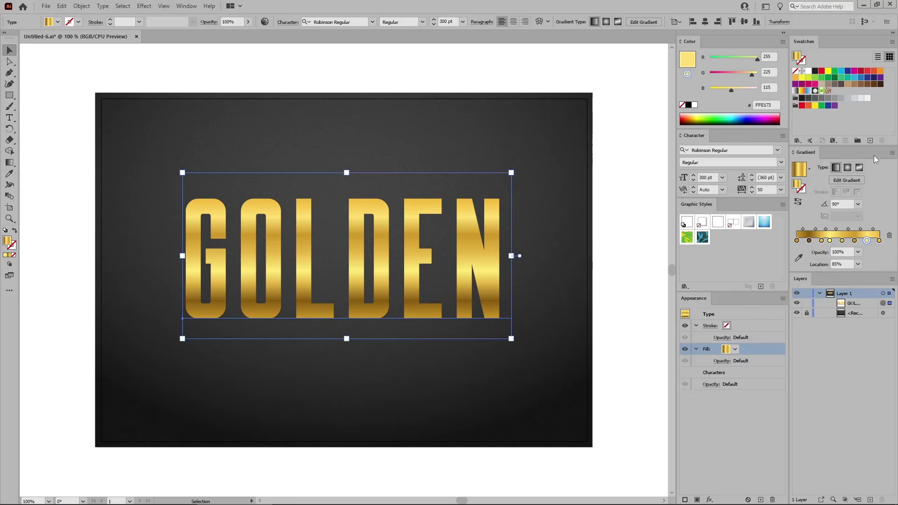
Step: Save the gold gradient as a new swatch with the default name and apply it to the text's stroke
{"action": "left_click", "coordinate": [870, 141]}
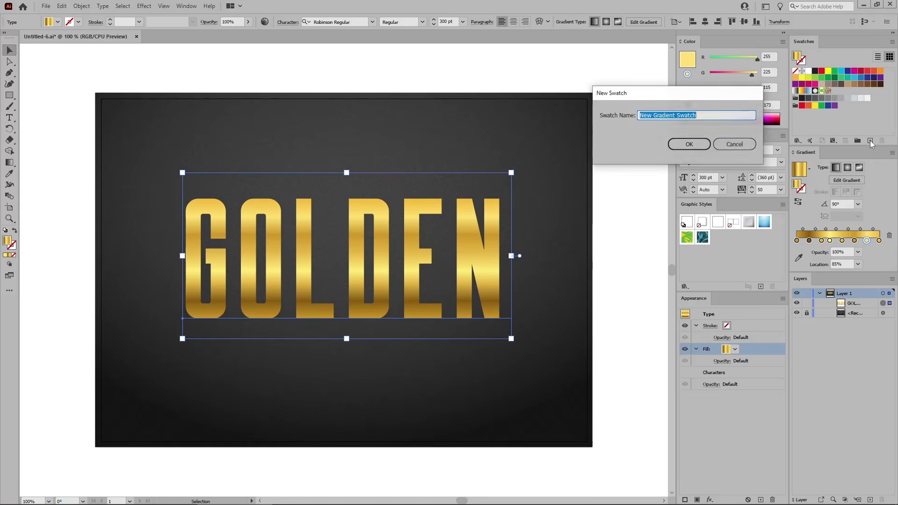
{"action": "left_click", "coordinate": [692, 143]}
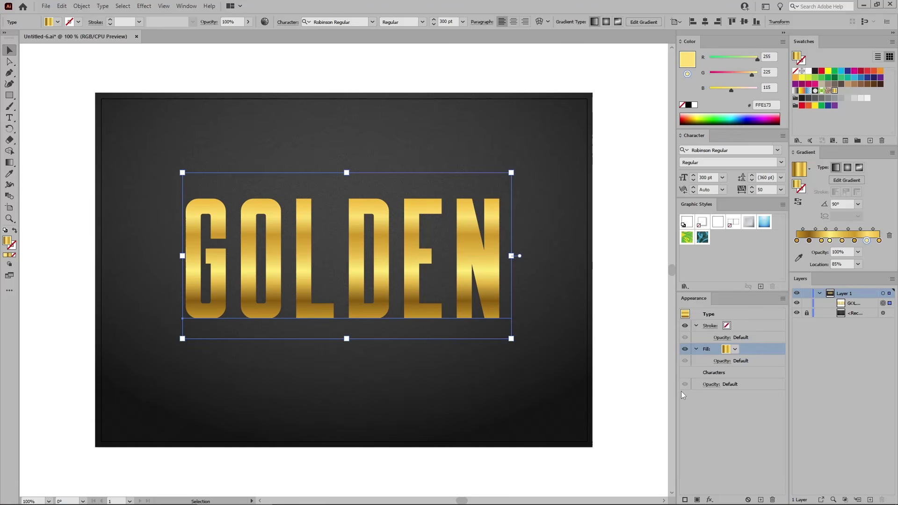
{"action": "left_click", "coordinate": [745, 328]}
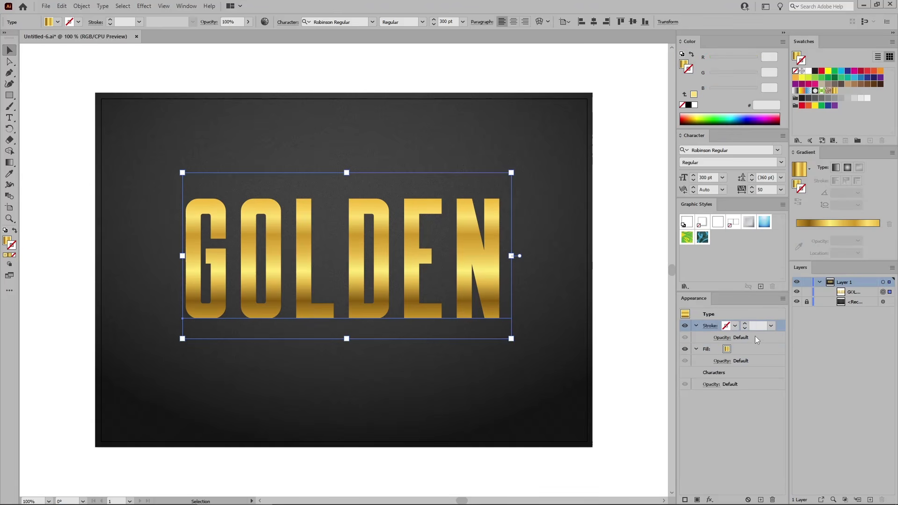
{"action": "left_click", "coordinate": [835, 91]}
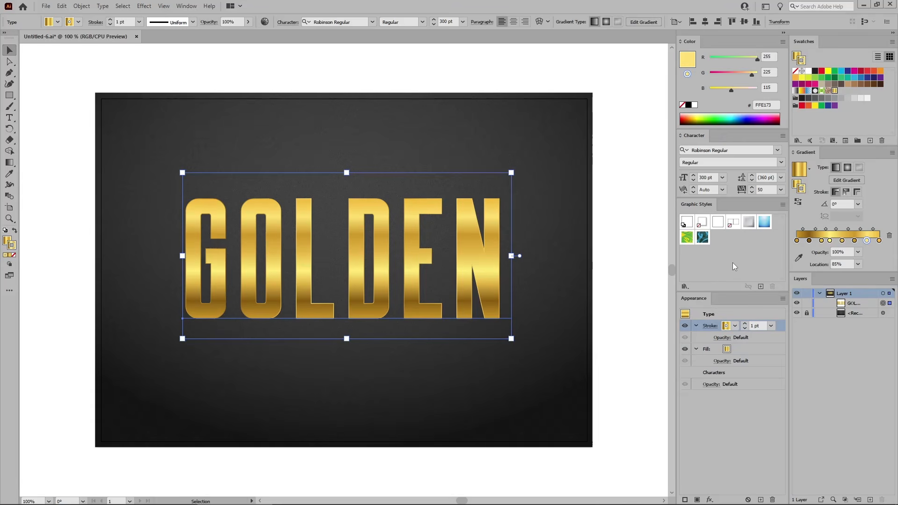
Step: Set the text's gradient stroke to 6 pt weight with round join corners
{"action": "left_click", "coordinate": [711, 326]}
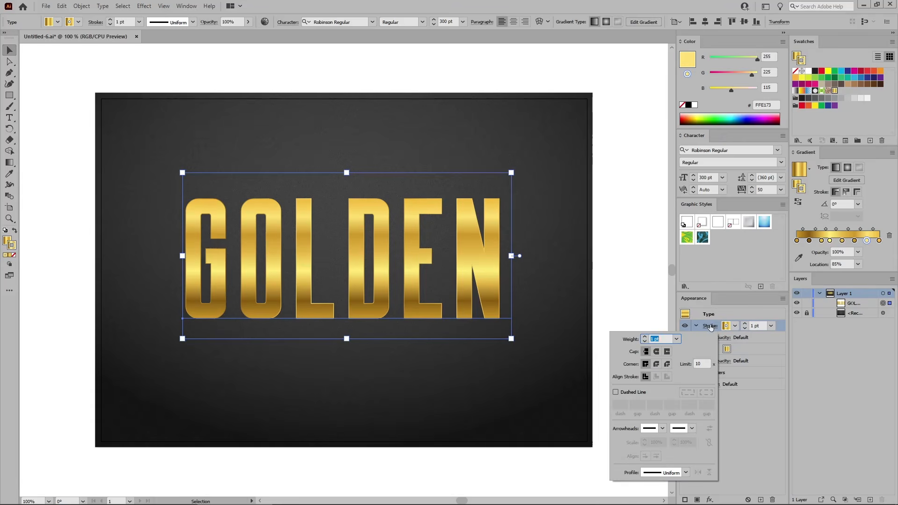
{"action": "left_click", "coordinate": [677, 339]}
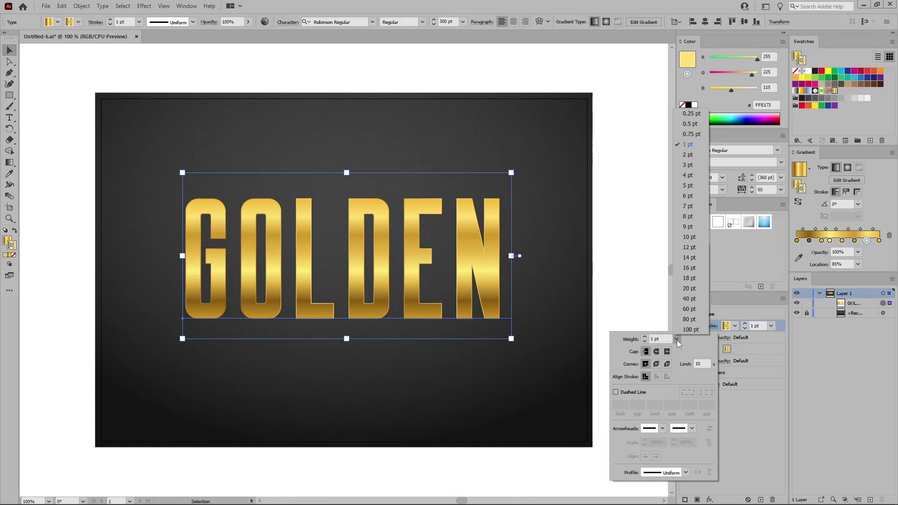
{"action": "left_click", "coordinate": [695, 196]}
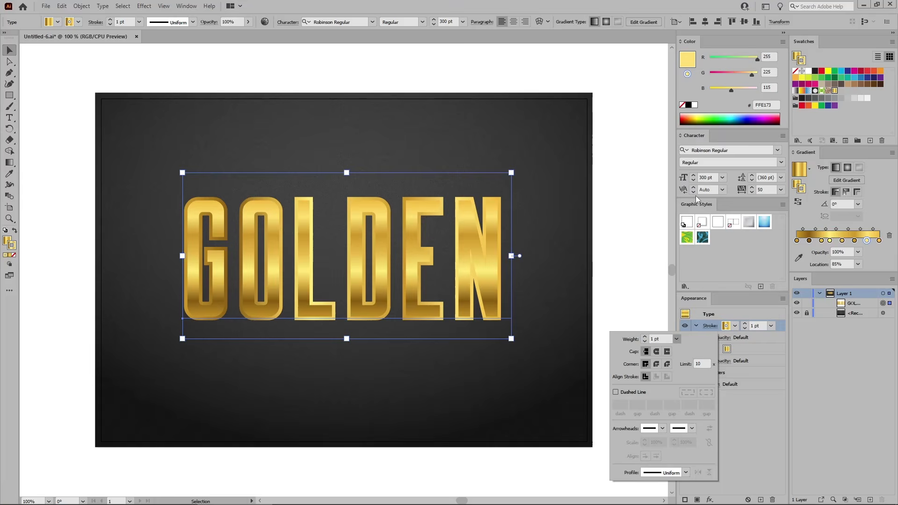
{"action": "left_click", "coordinate": [656, 364]}
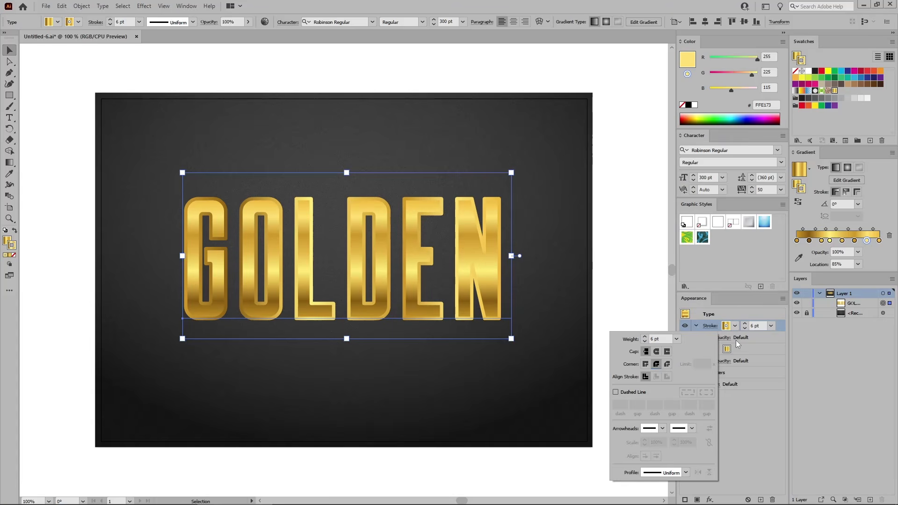
Step: Set the text stroke's opacity to 25% and its blending mode to Overlay
{"action": "left_click", "coordinate": [736, 337]}
{"action": "left_click", "coordinate": [720, 337]}
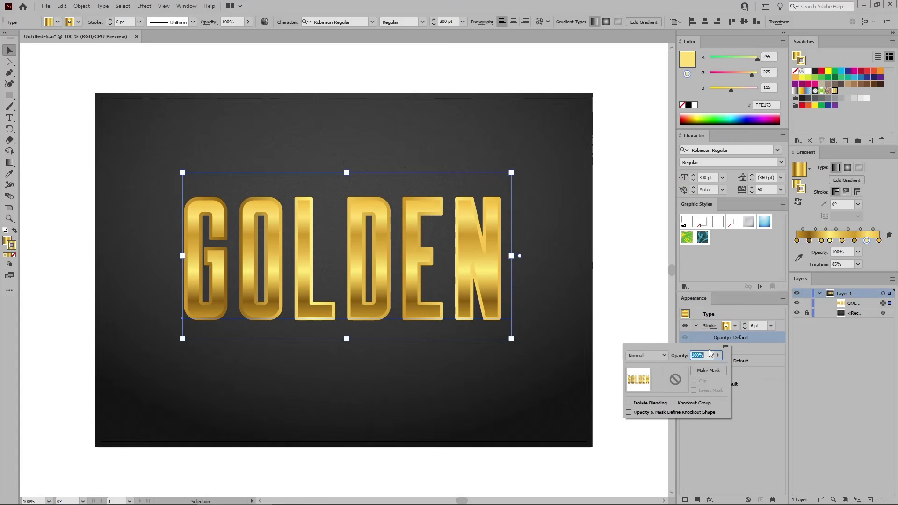
{"action": "type", "text": "25"}
{"action": "left_click", "coordinate": [665, 355]}
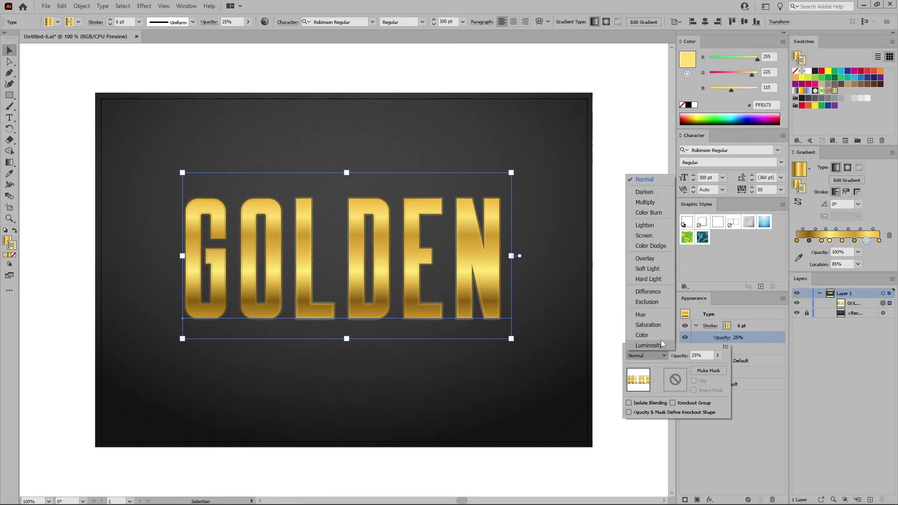
{"action": "left_click", "coordinate": [646, 259]}
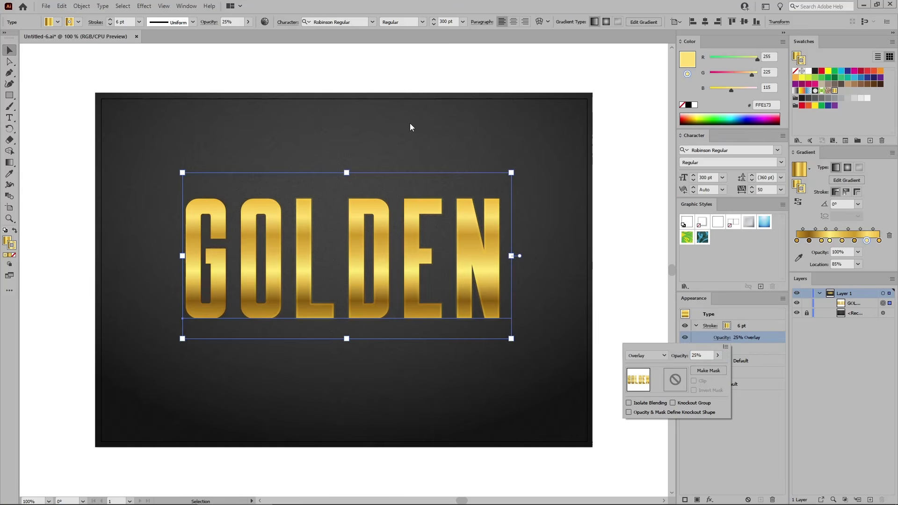
Step: Apply an Offset Path effect of -3 px to the text's stroke
{"action": "left_click", "coordinate": [145, 6]}
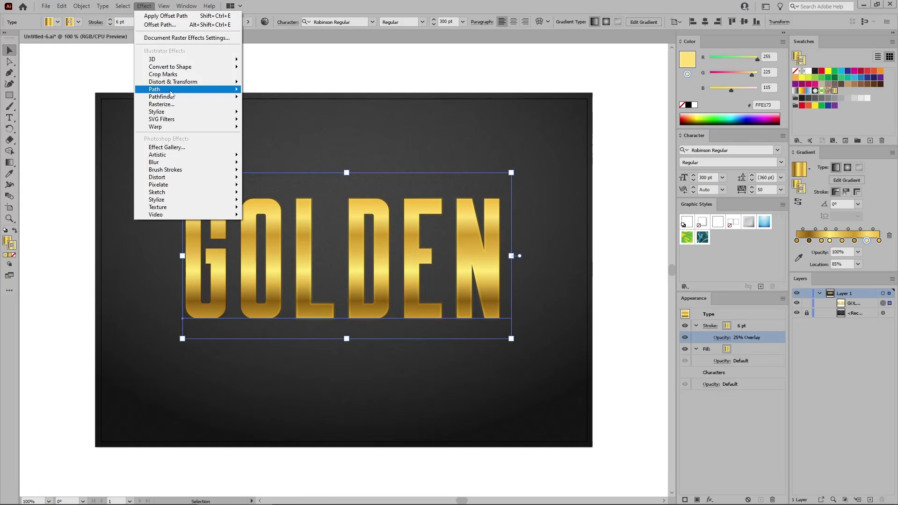
{"action": "mouse_move", "coordinate": [171, 92]}
{"action": "left_click", "coordinate": [271, 92]}
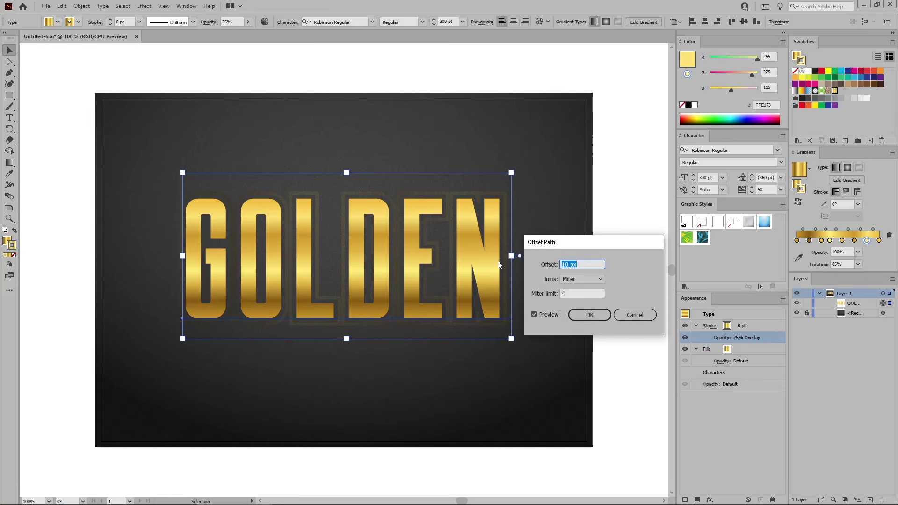
{"action": "type", "text": "-3"}
{"action": "left_click", "coordinate": [589, 315]}
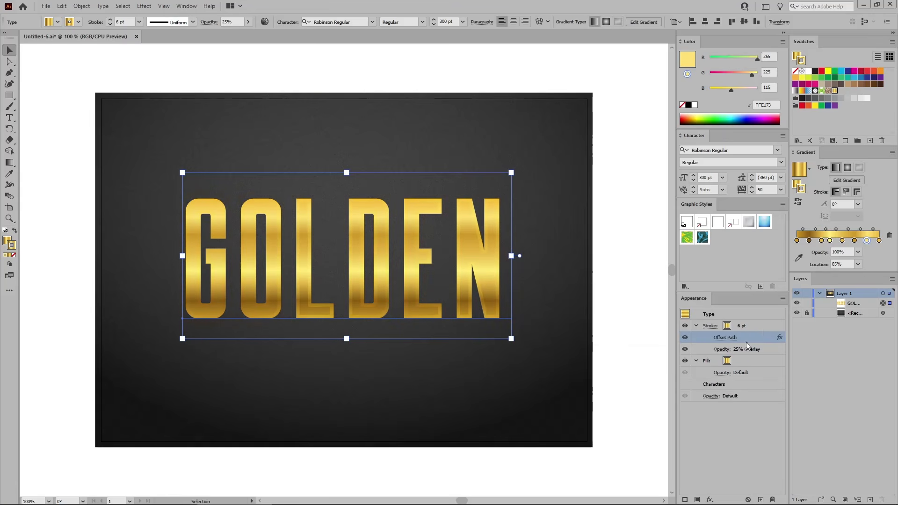
Step: Add a second stroke above the existing one and remove its gradient's second, third, fifth and seventh color stops
{"action": "left_click", "coordinate": [758, 325]}
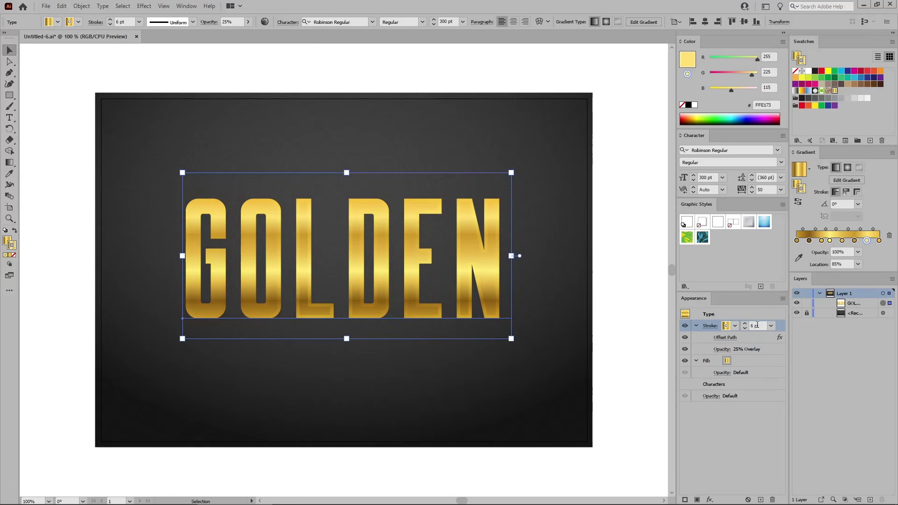
{"action": "left_click", "coordinate": [685, 499]}
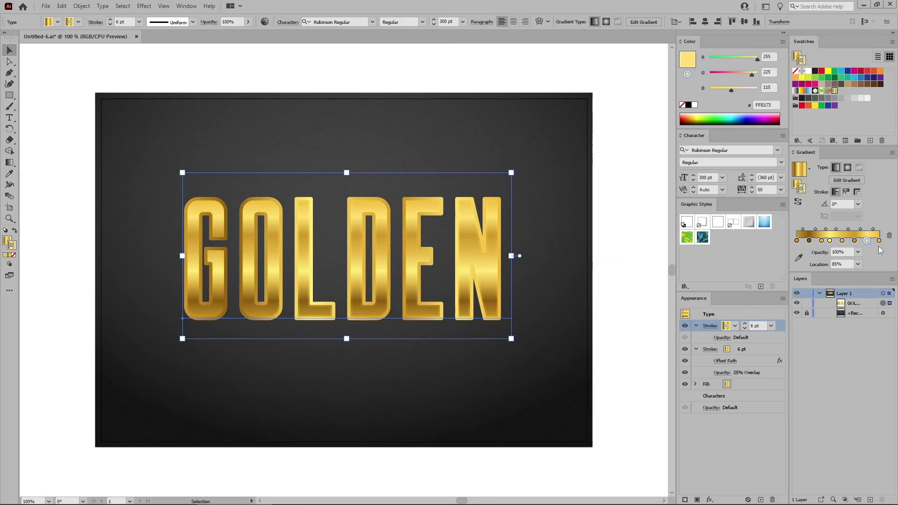
{"action": "left_click_drag", "start_coordinate": [866, 240], "coordinate": [809, 256]}
{"action": "left_click", "coordinate": [809, 241]}
{"action": "left_click", "coordinate": [797, 240]}
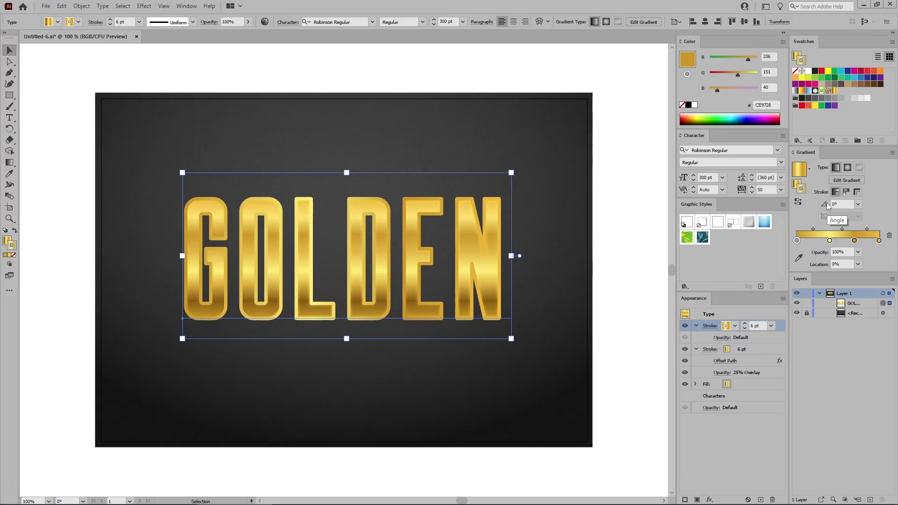
Step: Color all four remaining gradient stops of the new stroke white
{"action": "left_click", "coordinate": [808, 72]}
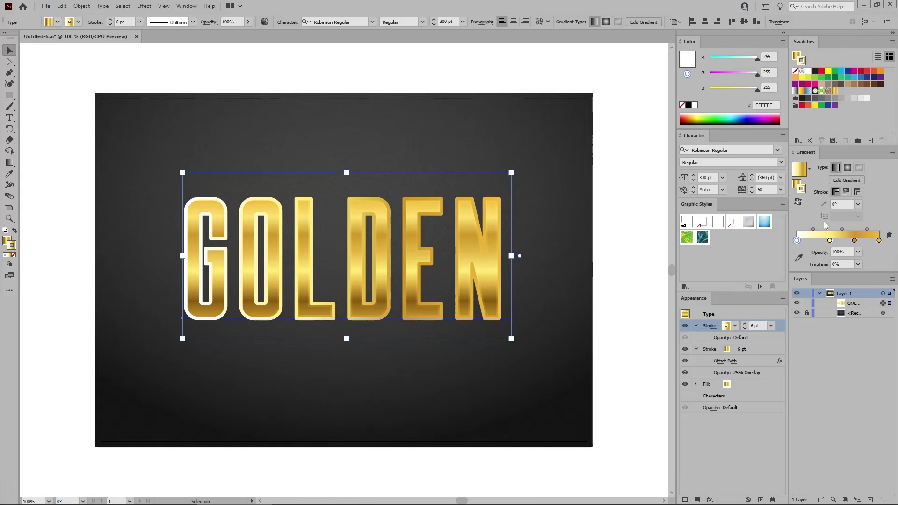
{"action": "left_click", "coordinate": [830, 240]}
{"action": "left_click", "coordinate": [808, 73]}
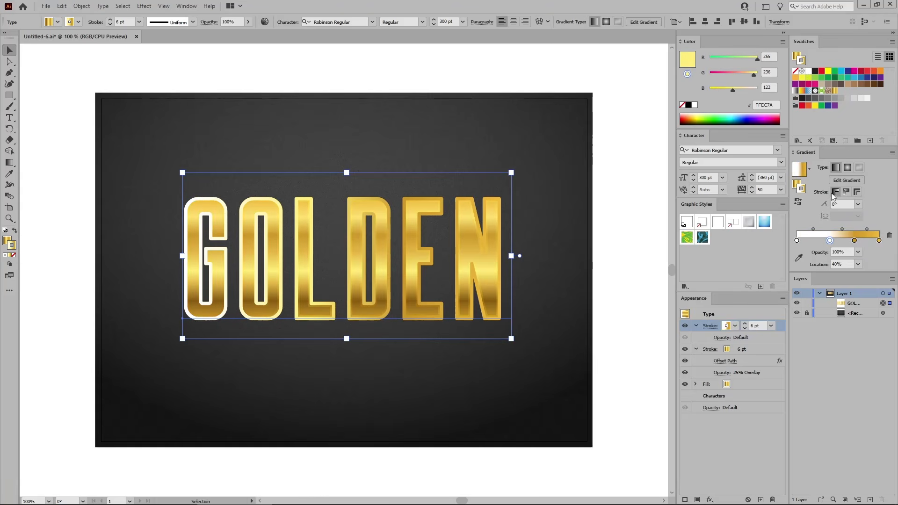
{"action": "left_click", "coordinate": [855, 240]}
{"action": "left_click", "coordinate": [808, 73]}
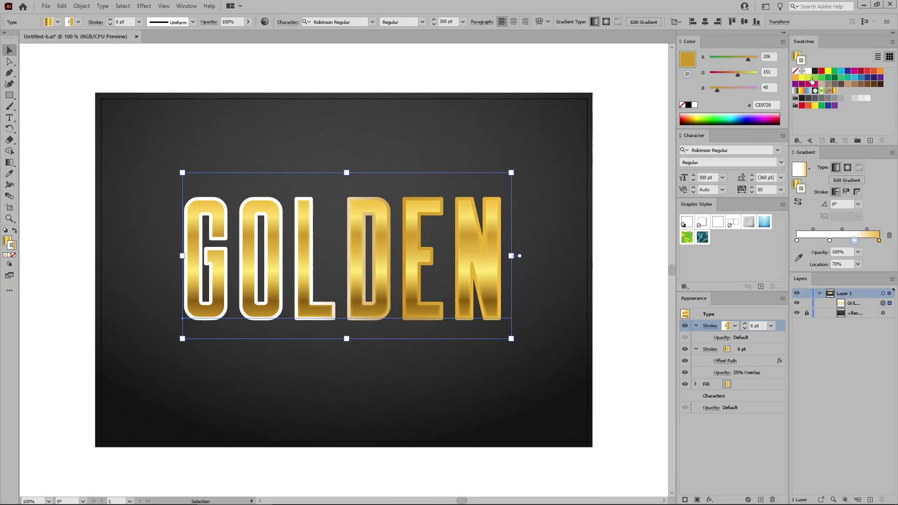
{"action": "left_click", "coordinate": [880, 240]}
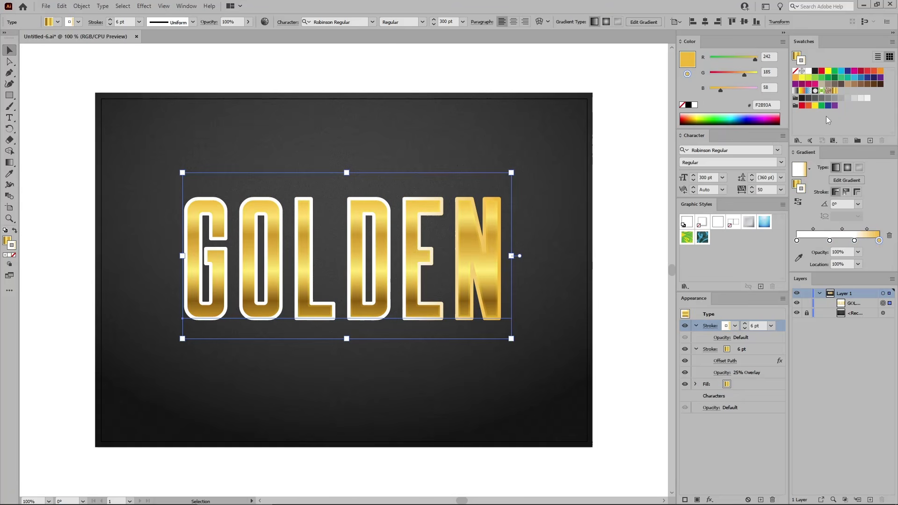
{"action": "left_click", "coordinate": [809, 74]}
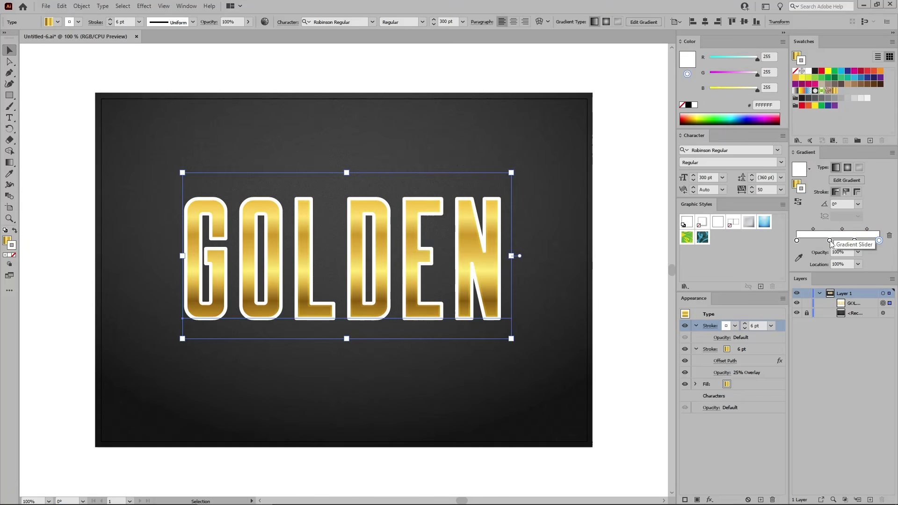
Step: Set the opacity of the white stroke gradient's 40% and 100% location stops to 0%
{"action": "left_click", "coordinate": [830, 240]}
{"action": "left_click", "coordinate": [858, 252]}
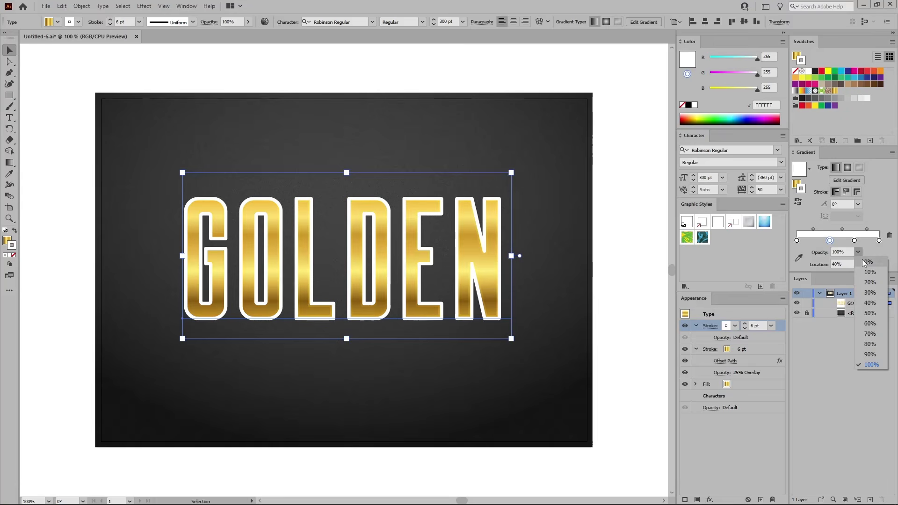
{"action": "left_click", "coordinate": [863, 263]}
{"action": "left_click", "coordinate": [879, 240]}
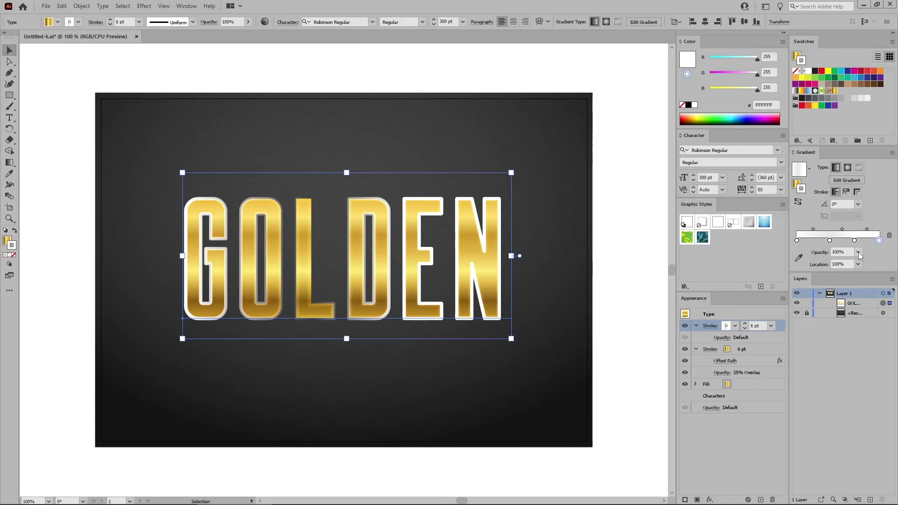
{"action": "left_click", "coordinate": [858, 252]}
{"action": "left_click", "coordinate": [860, 262]}
Step: Set the white stroke gradient's angle to 135°
{"action": "left_click", "coordinate": [821, 204]}
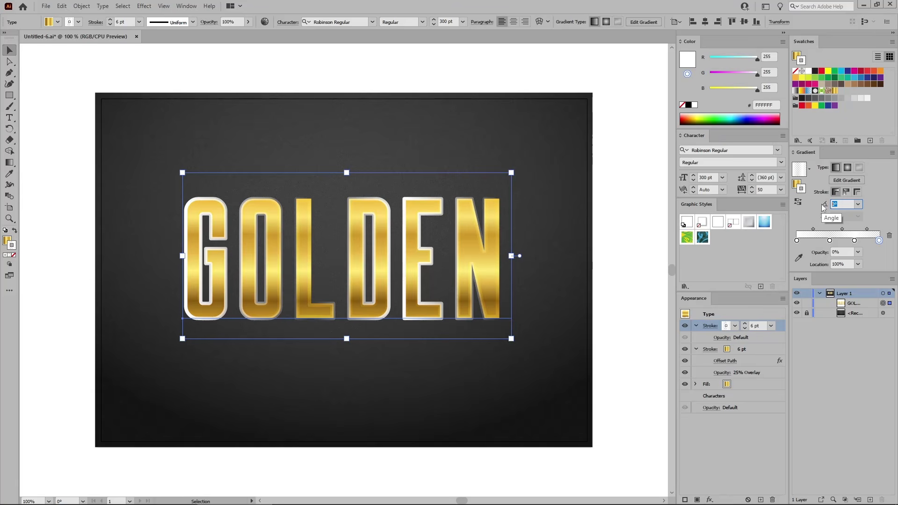
{"action": "type", "text": "135"}
{"action": "key", "text": "Return"}
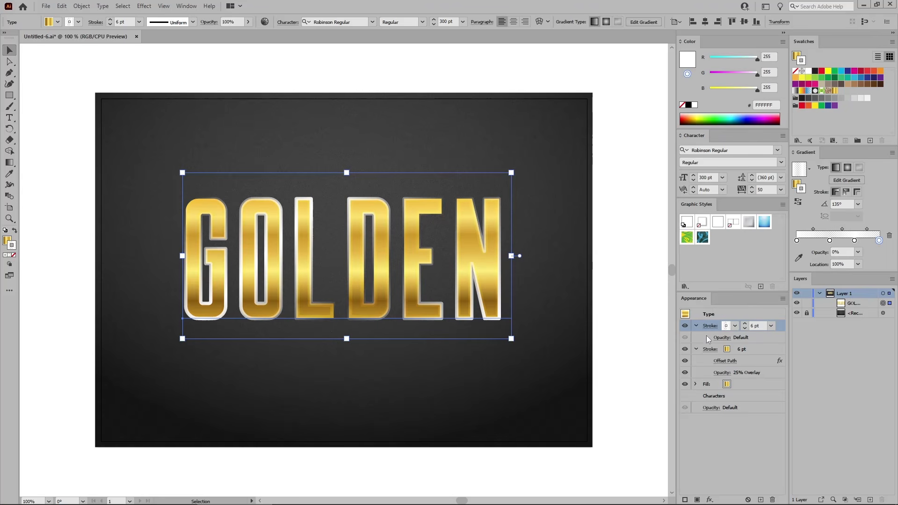
Step: Set the white gradient stroke's opacity to 25% and its blending mode to Overlay
{"action": "left_click", "coordinate": [722, 338]}
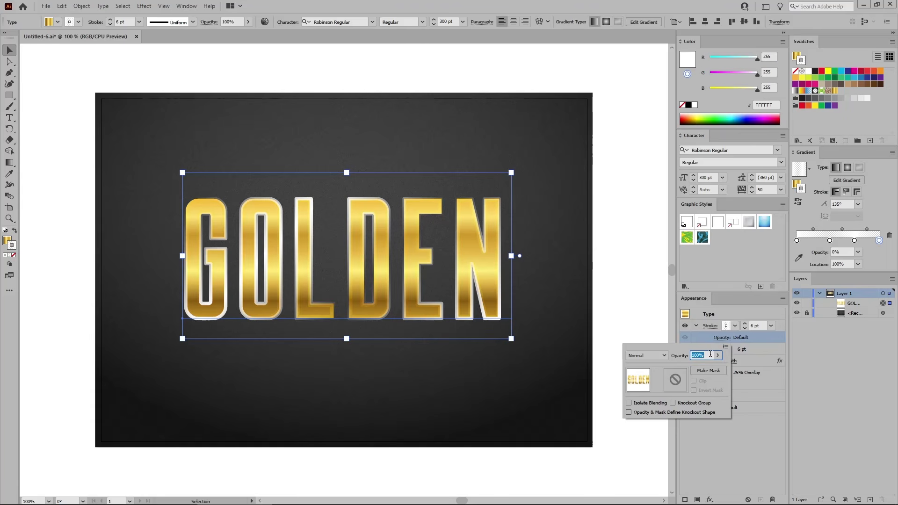
{"action": "type", "text": "25"}
{"action": "left_click", "coordinate": [666, 355]}
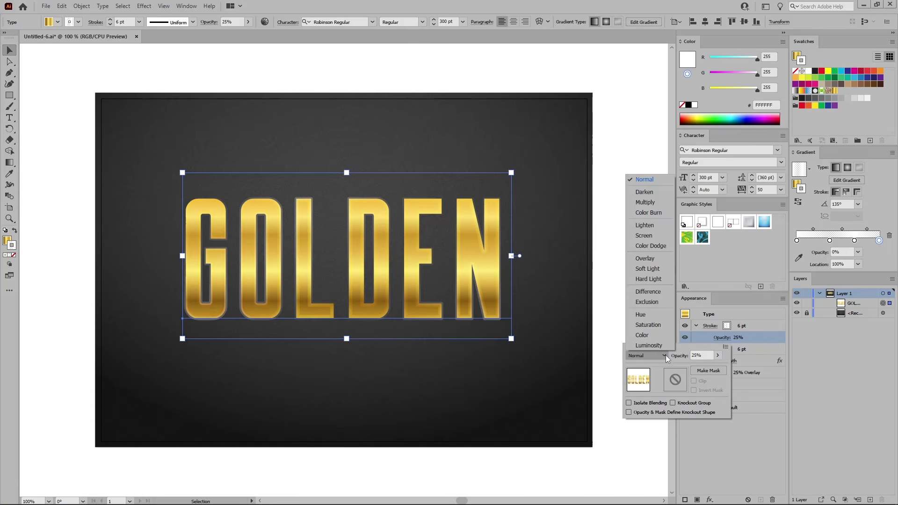
{"action": "left_click", "coordinate": [652, 260]}
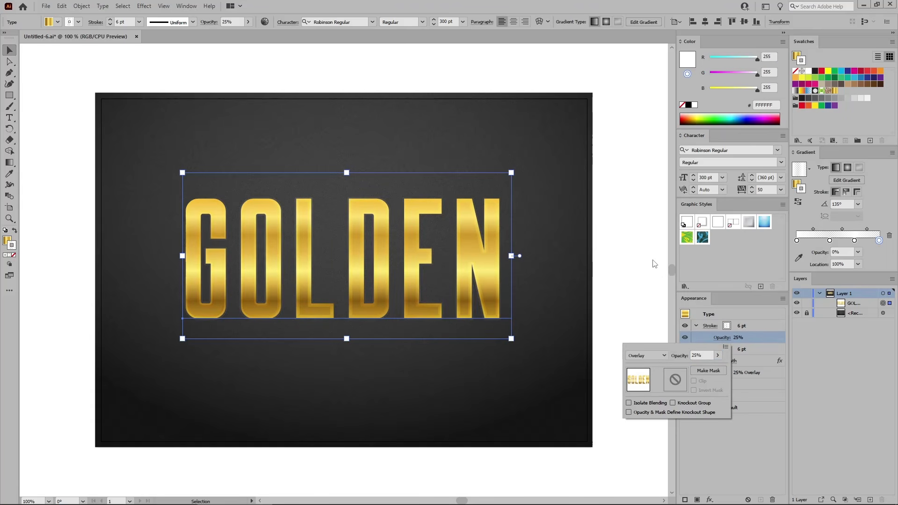
Step: Set the white gradient stroke's weight to 2 pt with round corner joins
{"action": "left_click", "coordinate": [759, 326]}
{"action": "left_click", "coordinate": [771, 326]}
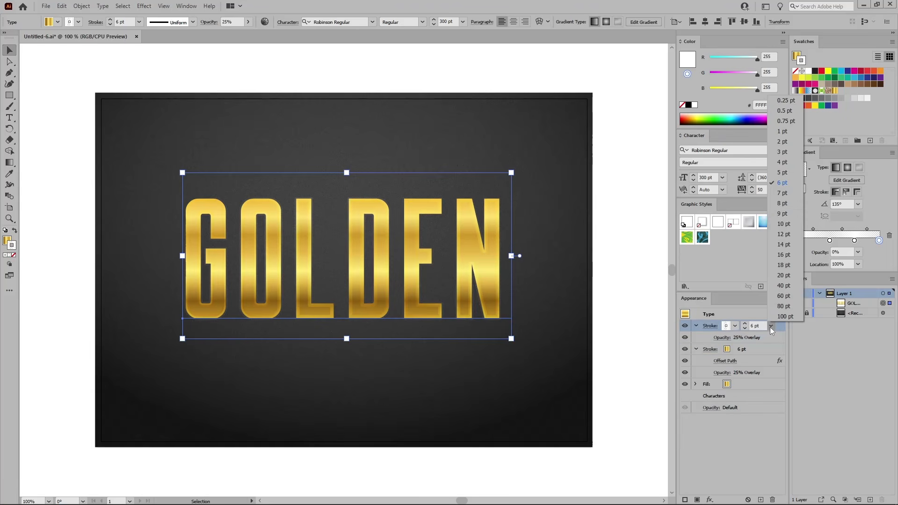
{"action": "left_click", "coordinate": [782, 141]}
{"action": "left_click", "coordinate": [710, 325]}
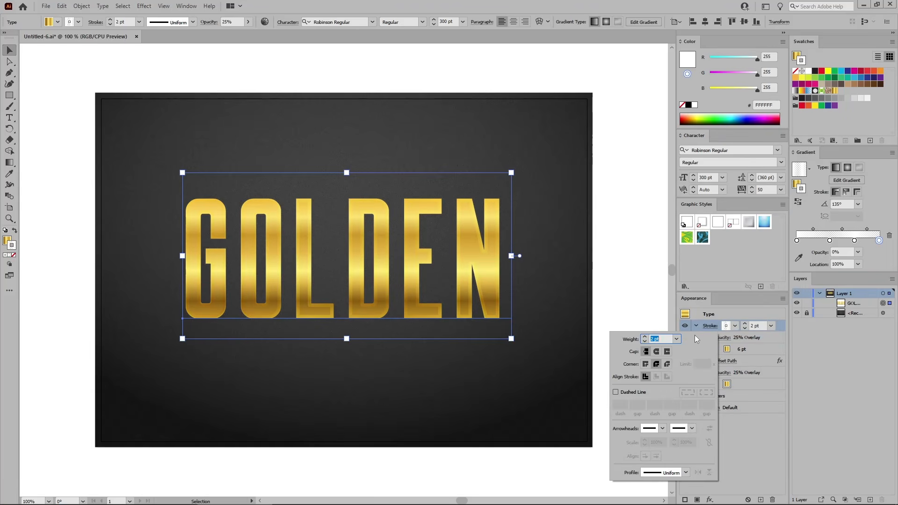
{"action": "left_click", "coordinate": [658, 364]}
Step: Apply an Offset Path effect of -1 px to the 2 pt white stroke
{"action": "left_click", "coordinate": [140, 7]}
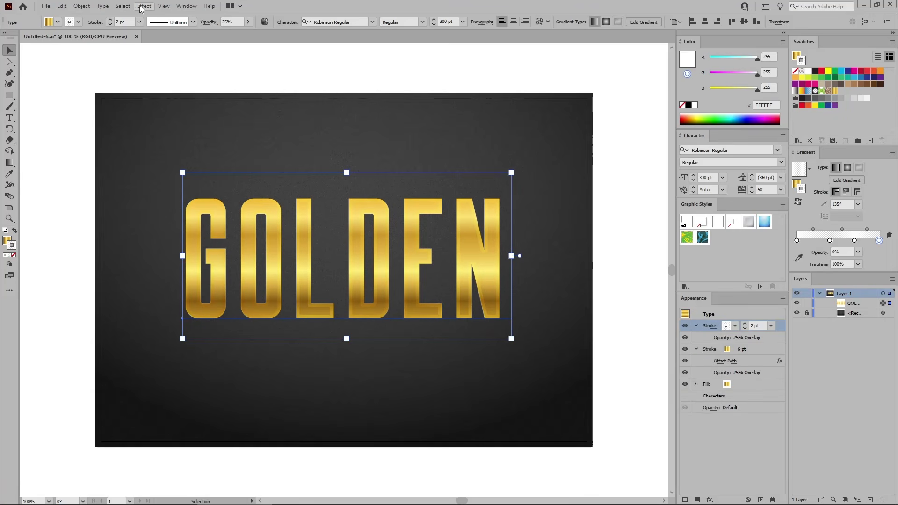
{"action": "left_click", "coordinate": [140, 7]}
{"action": "mouse_move", "coordinate": [173, 91]}
{"action": "left_click", "coordinate": [258, 91]}
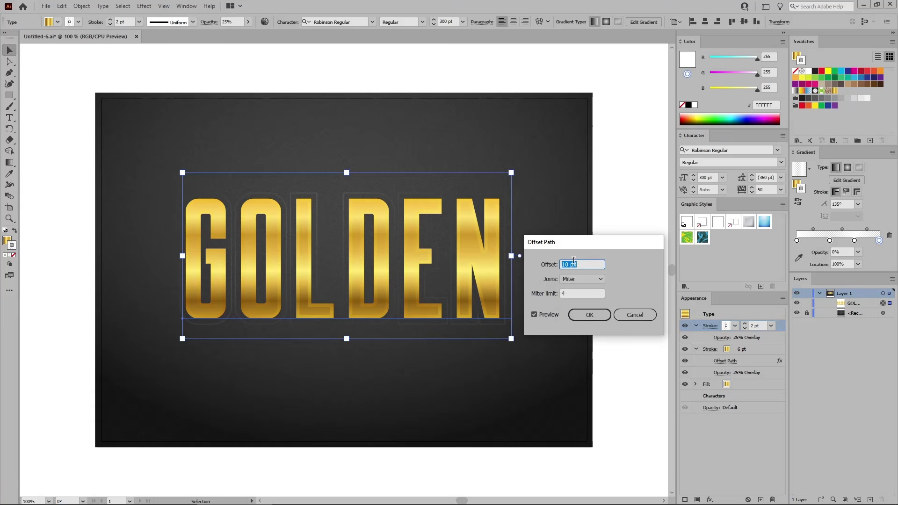
{"action": "type", "text": "-"}
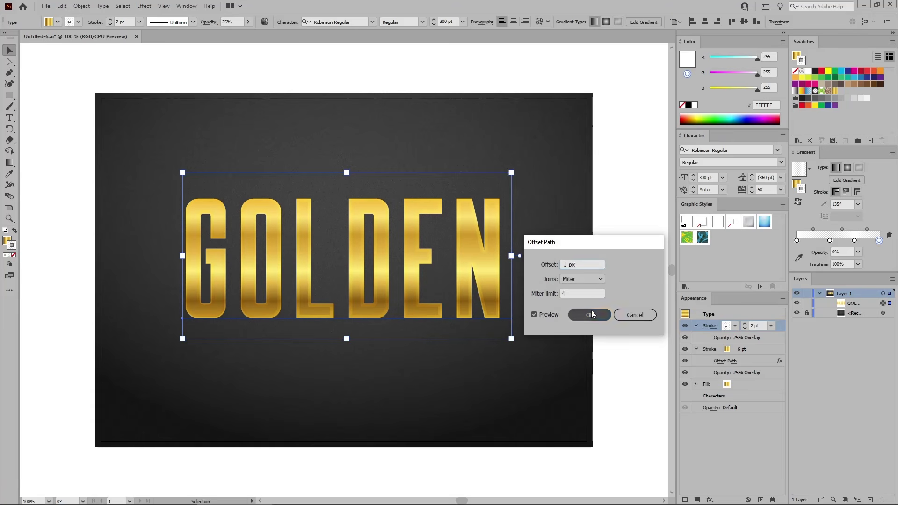
{"action": "left_click", "coordinate": [591, 312]}
Step: Add another white gradient stroke on top and reduce its gradient to two stops at 0% and 100% location
{"action": "left_click", "coordinate": [746, 329]}
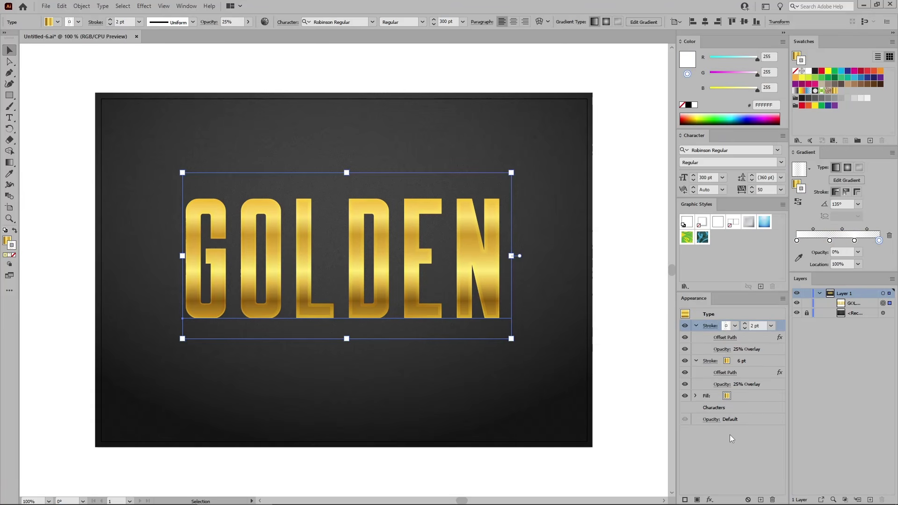
{"action": "left_click", "coordinate": [685, 498]}
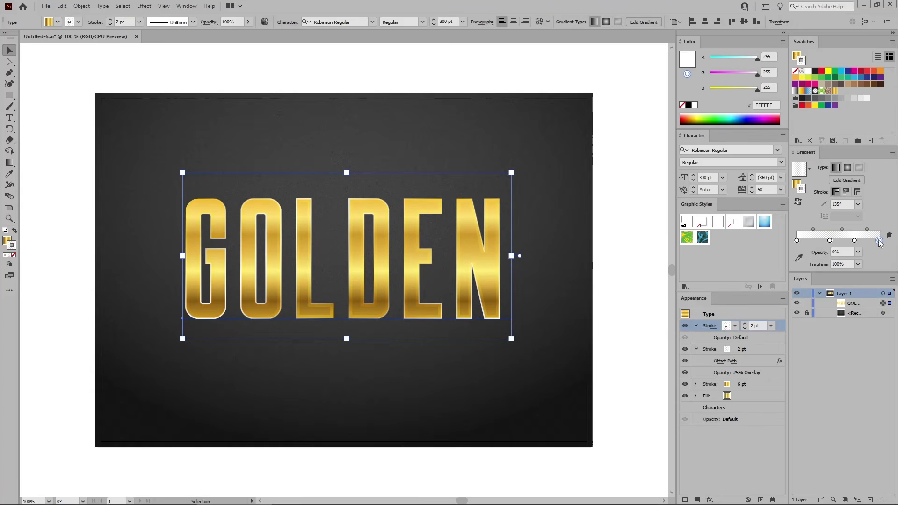
{"action": "left_click_drag", "start_coordinate": [878, 240], "coordinate": [874, 256]}
{"action": "mouse_move", "coordinate": [797, 240]}
{"action": "left_mouse_down"}
{"action": "mouse_move", "coordinate": [807, 249]}
{"action": "mouse_move", "coordinate": [799, 239]}
{"action": "left_mouse_up"}
{"action": "left_click", "coordinate": [854, 241]}
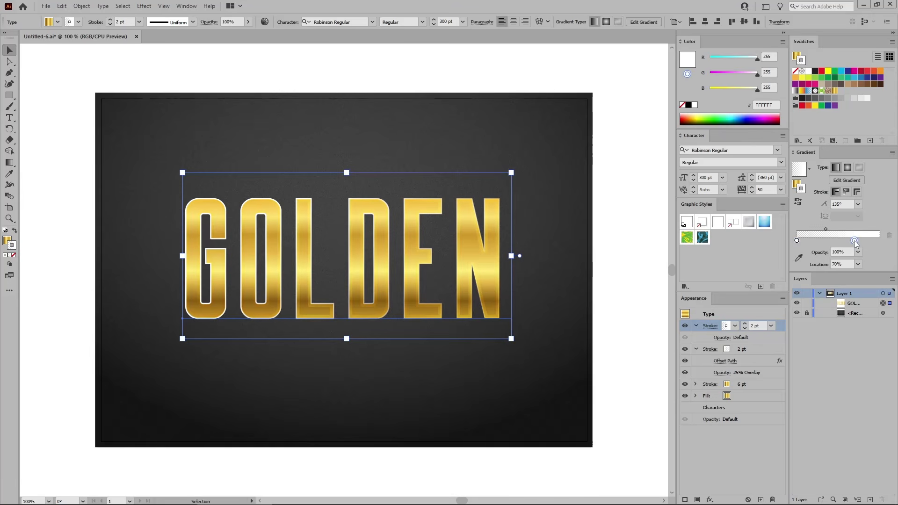
{"action": "left_click_drag", "start_coordinate": [855, 241], "coordinate": [886, 240]}
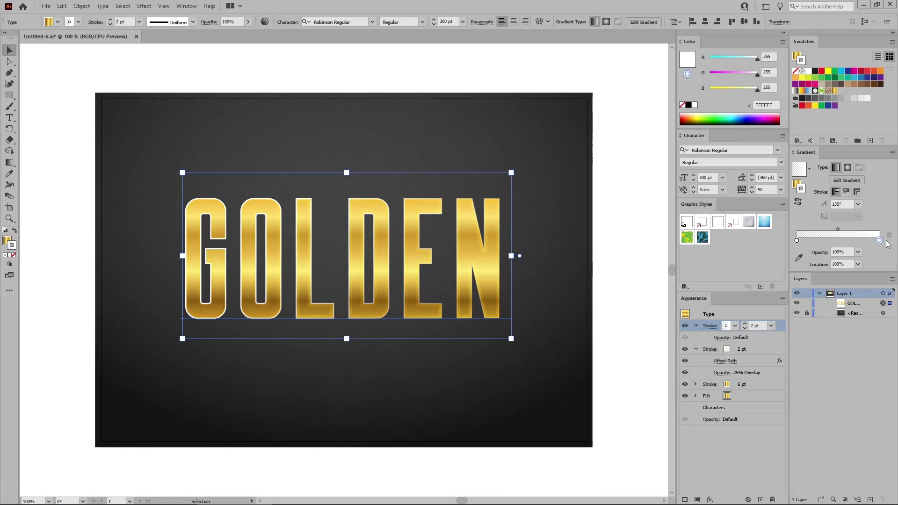
Step: Set the new stroke's gradient angle to 90°, and give it 75% opacity with Overlay blending
{"action": "left_click", "coordinate": [859, 204]}
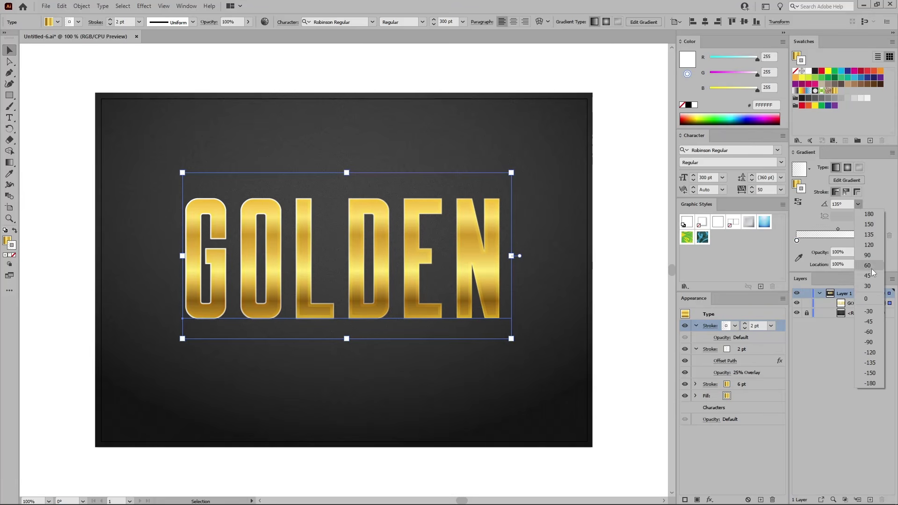
{"action": "left_click", "coordinate": [870, 255]}
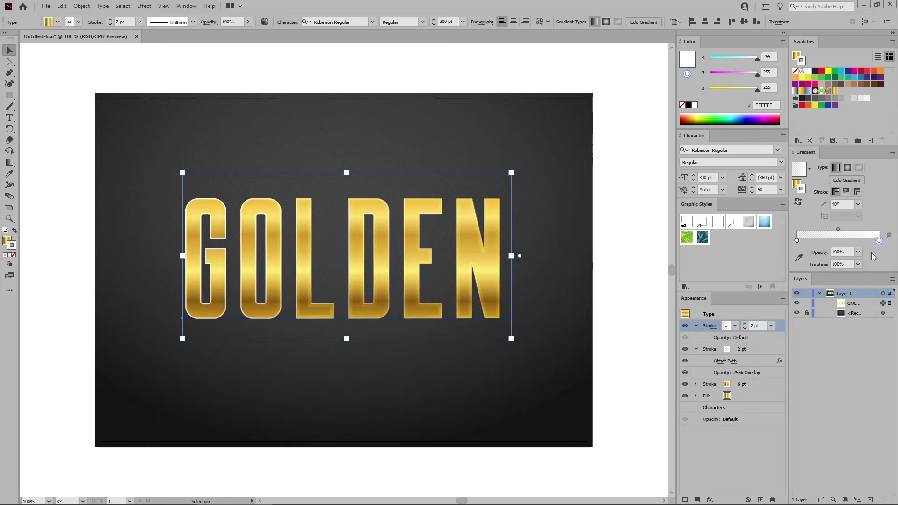
{"action": "left_click", "coordinate": [722, 338]}
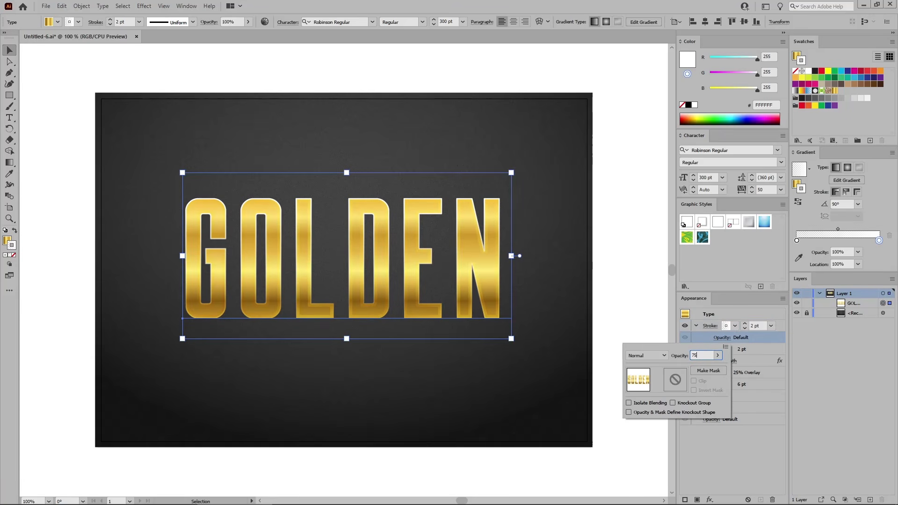
{"action": "left_click", "coordinate": [665, 356]}
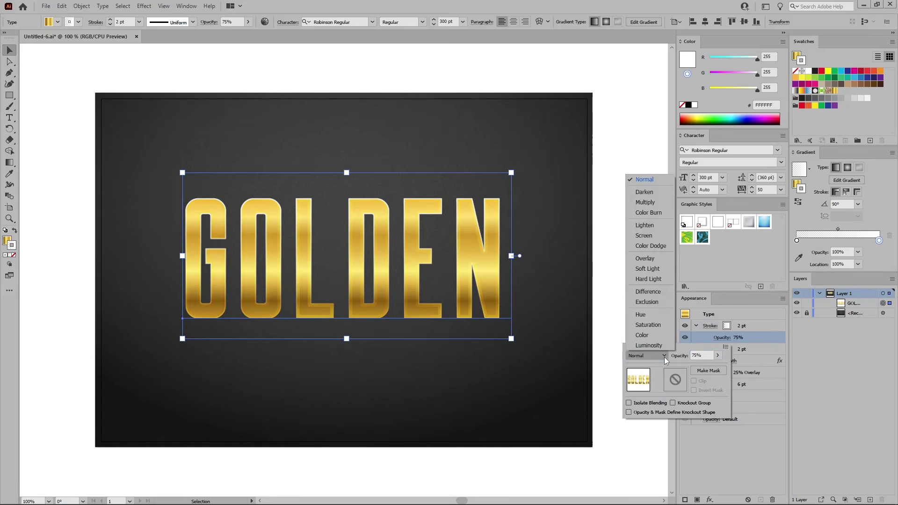
{"action": "left_click", "coordinate": [660, 258]}
Step: Set the topmost white stroke's weight to 1 pt
{"action": "left_click", "coordinate": [757, 327]}
{"action": "left_click", "coordinate": [767, 326]}
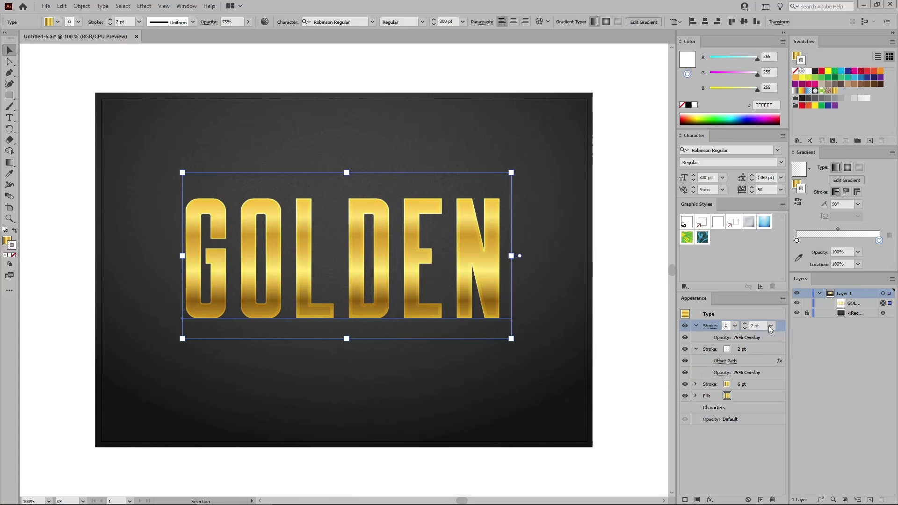
{"action": "left_click", "coordinate": [770, 326]}
{"action": "left_click", "coordinate": [782, 130]}
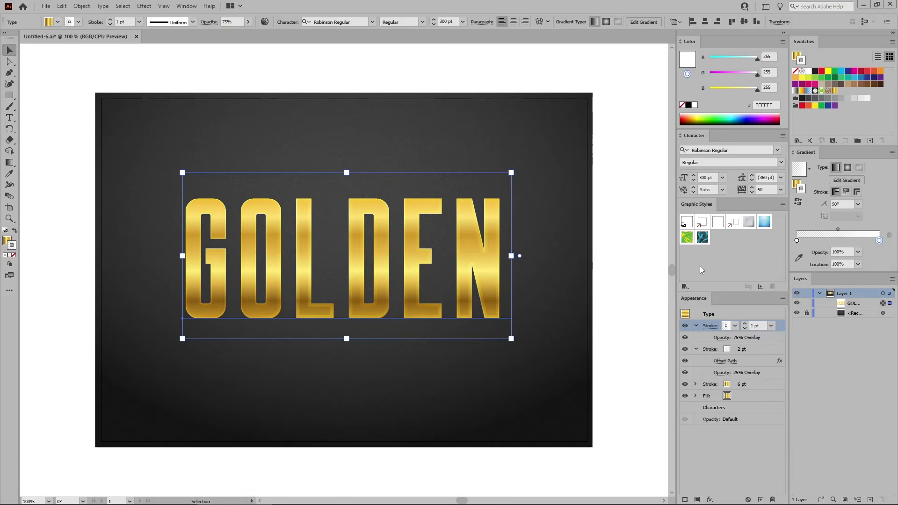
Step: Apply an Offset Path effect of -0.5 px to the 1 pt white stroke
{"action": "left_click", "coordinate": [144, 6]}
{"action": "mouse_move", "coordinate": [236, 92]}
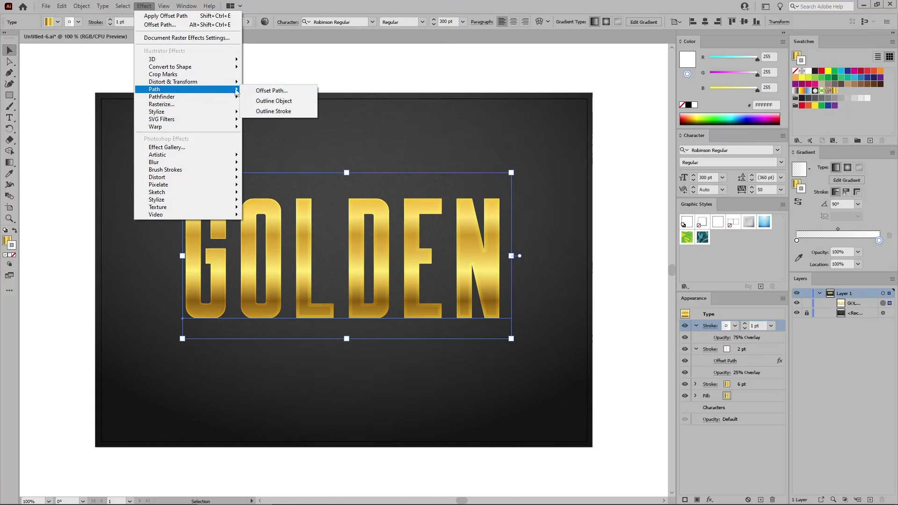
{"action": "left_click", "coordinate": [271, 91]}
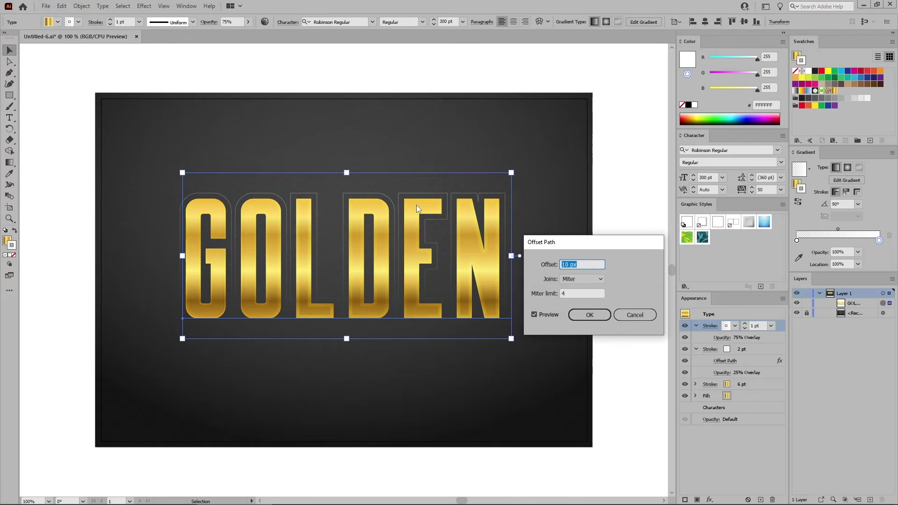
{"action": "type", "text": "-0.5"}
{"action": "left_click", "coordinate": [580, 312]}
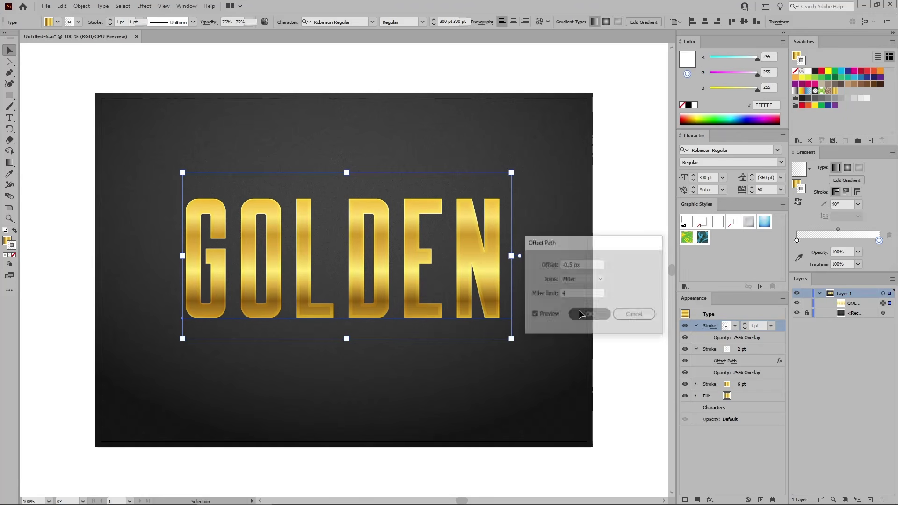
Step: Add a second fill above the gold gradient fill and color it with the black swatch (231F20)
{"action": "left_click", "coordinate": [696, 326]}
{"action": "left_click", "coordinate": [697, 337]}
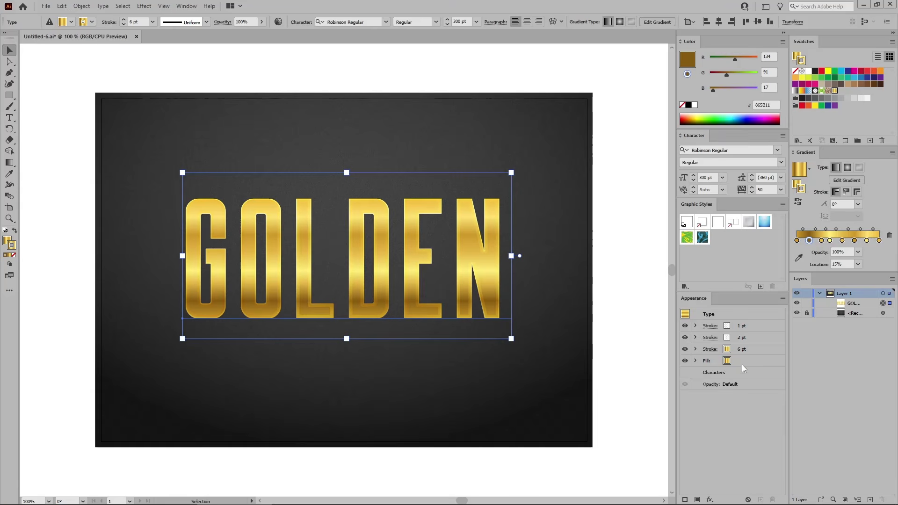
{"action": "left_click", "coordinate": [742, 363]}
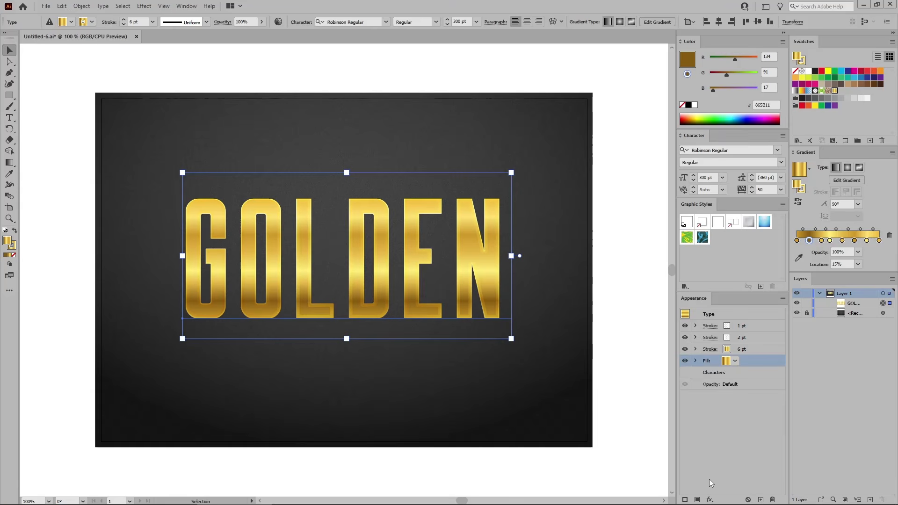
{"action": "left_click", "coordinate": [696, 500]}
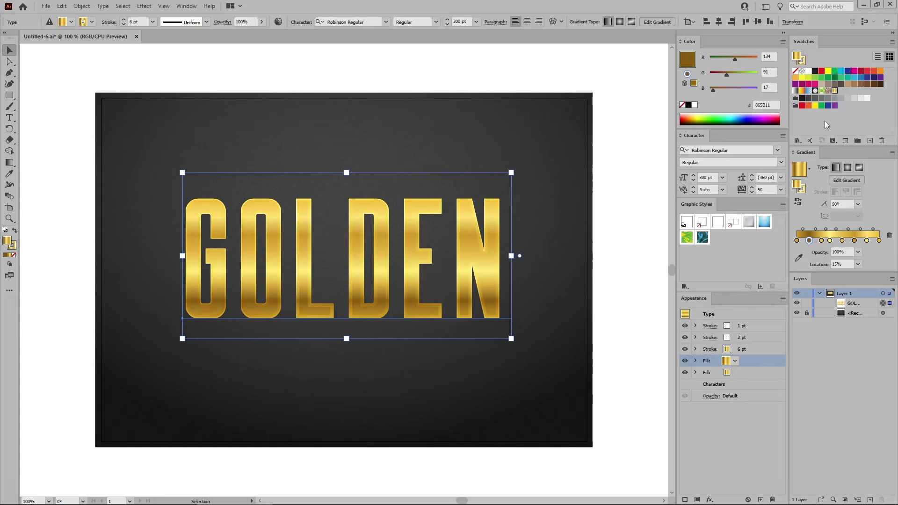
{"action": "left_click", "coordinate": [815, 70]}
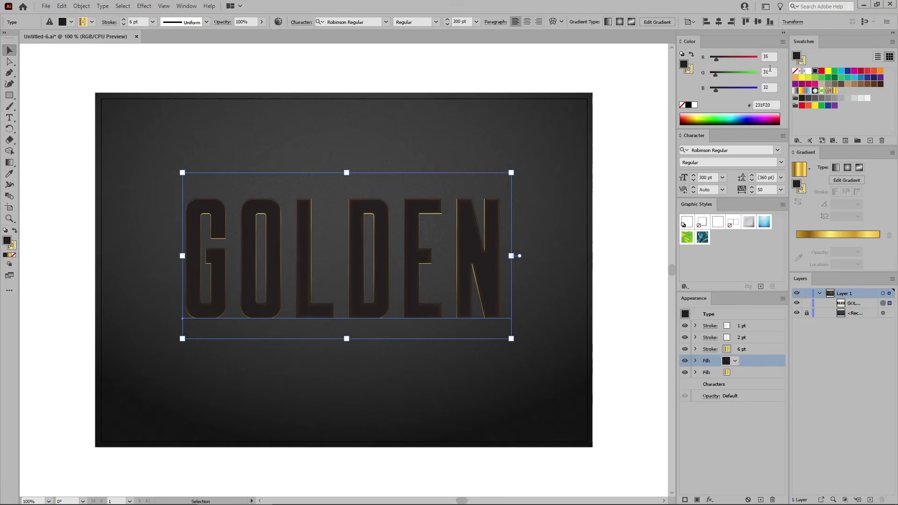
Step: Set the black fill's opacity to 40% and its blending mode to Soft Light
{"action": "left_click", "coordinate": [696, 361]}
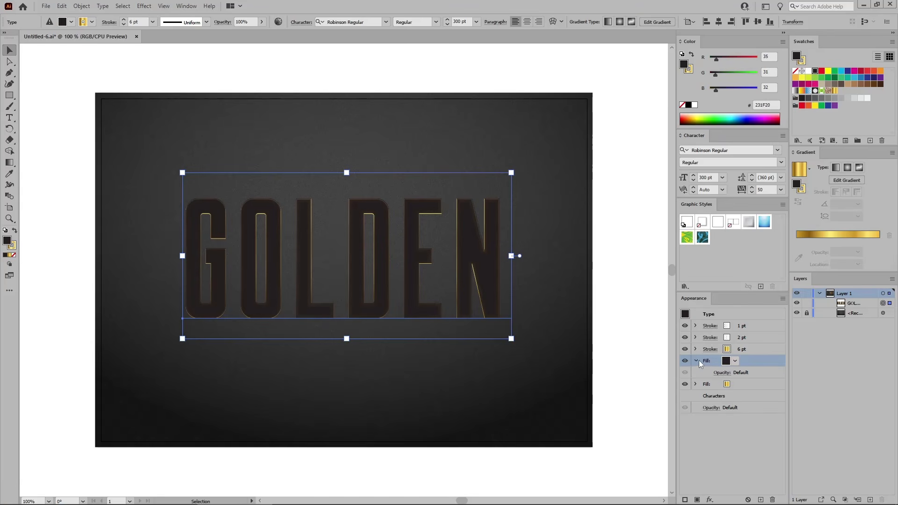
{"action": "left_click", "coordinate": [720, 372]}
{"action": "type", "text": "50"}
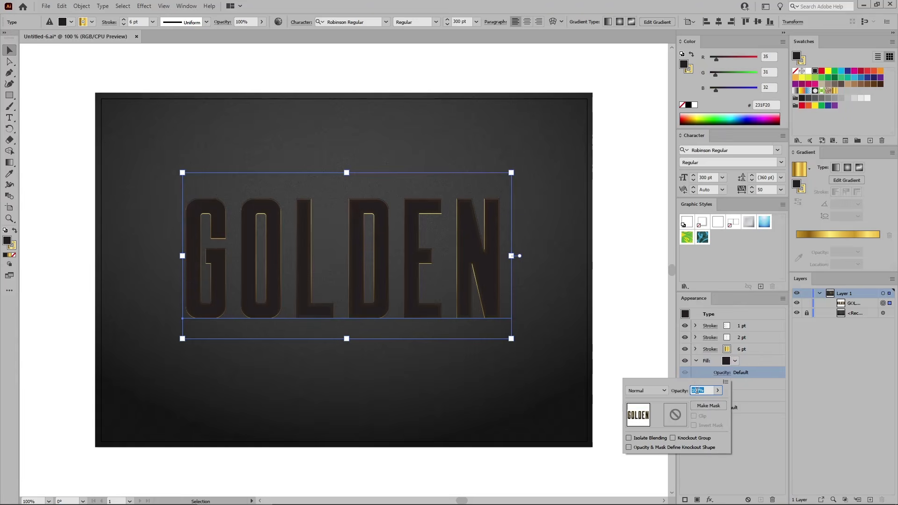
{"action": "left_click", "coordinate": [653, 392]}
{"action": "left_click", "coordinate": [692, 390]}
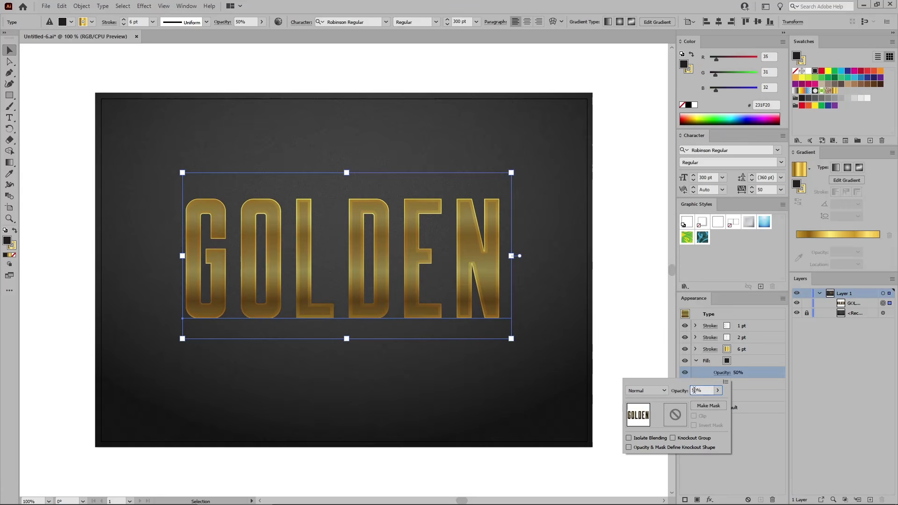
{"action": "type", "text": "40"}
{"action": "left_click", "coordinate": [653, 390]}
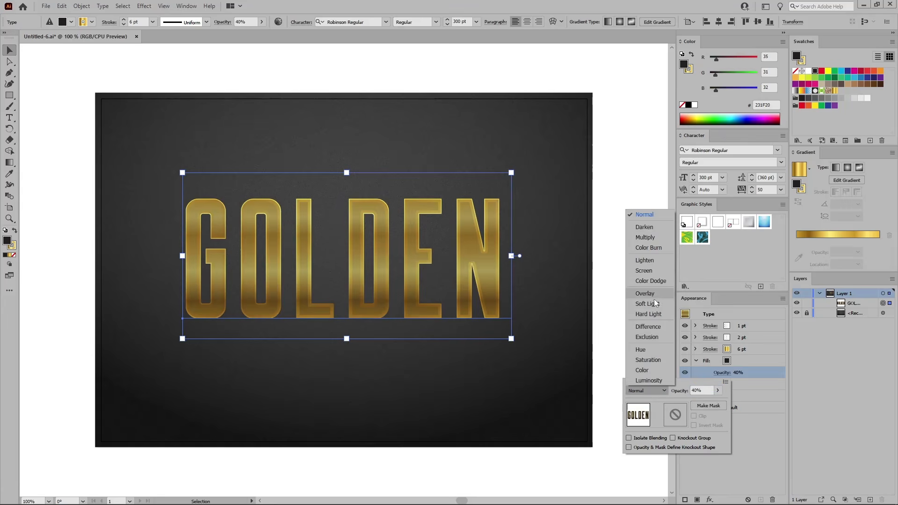
{"action": "left_click", "coordinate": [654, 301]}
{"action": "left_click", "coordinate": [751, 357]}
Step: Apply a Diffuse Glow effect to the black fill, adjusting its graininess, glow amount and clear amount
{"action": "left_click", "coordinate": [755, 360]}
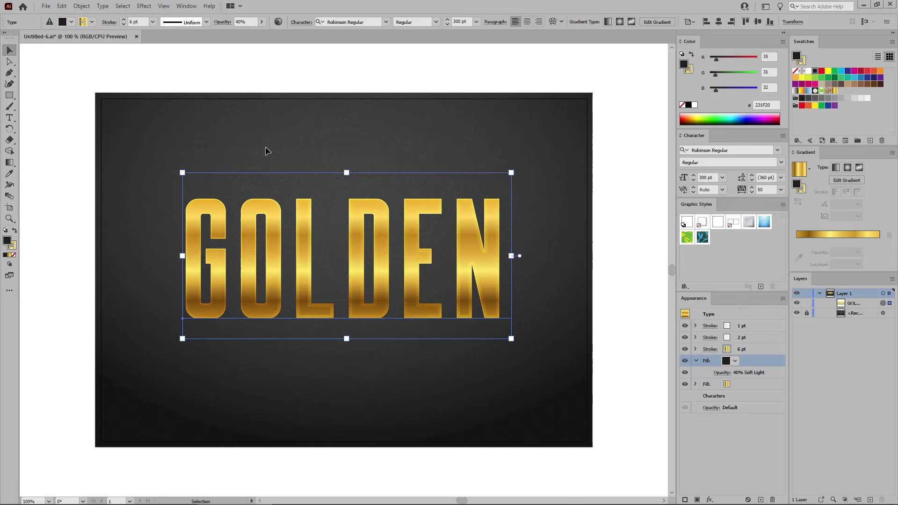
{"action": "left_click", "coordinate": [144, 6]}
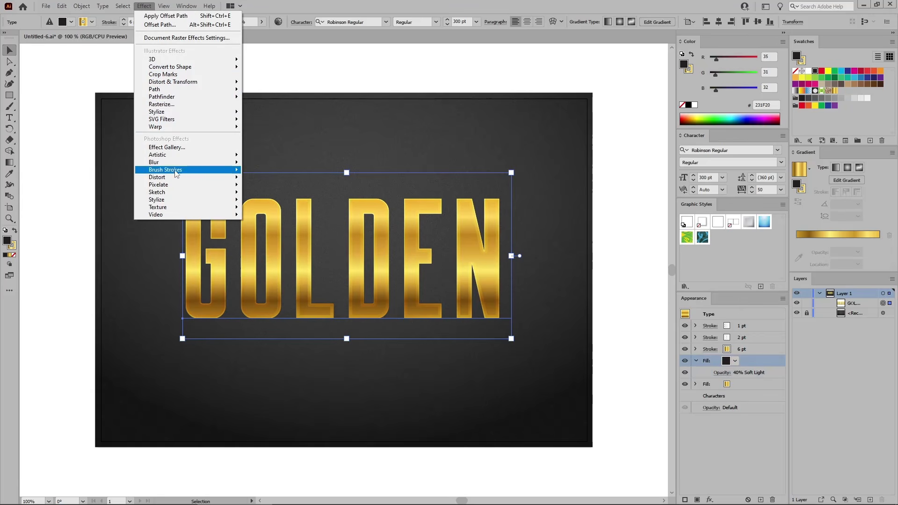
{"action": "mouse_move", "coordinate": [175, 180]}
{"action": "left_click", "coordinate": [266, 178]}
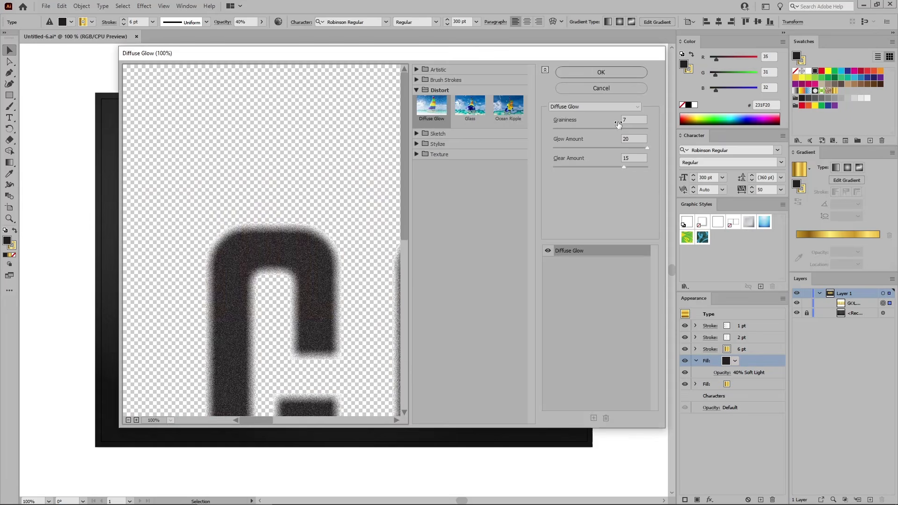
{"action": "double_click", "coordinate": [623, 119]}
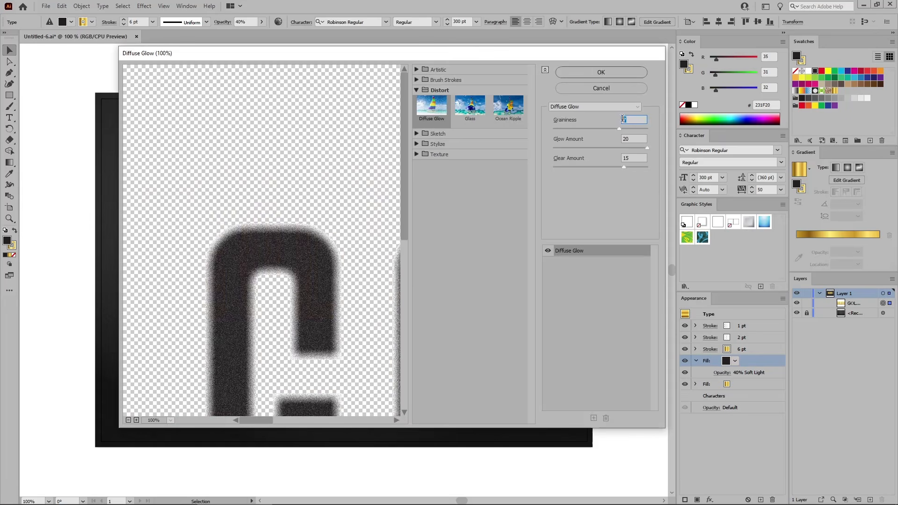
{"action": "left_click", "coordinate": [617, 140]}
{"action": "left_click", "coordinate": [617, 159]}
{"action": "left_click", "coordinate": [605, 73]}
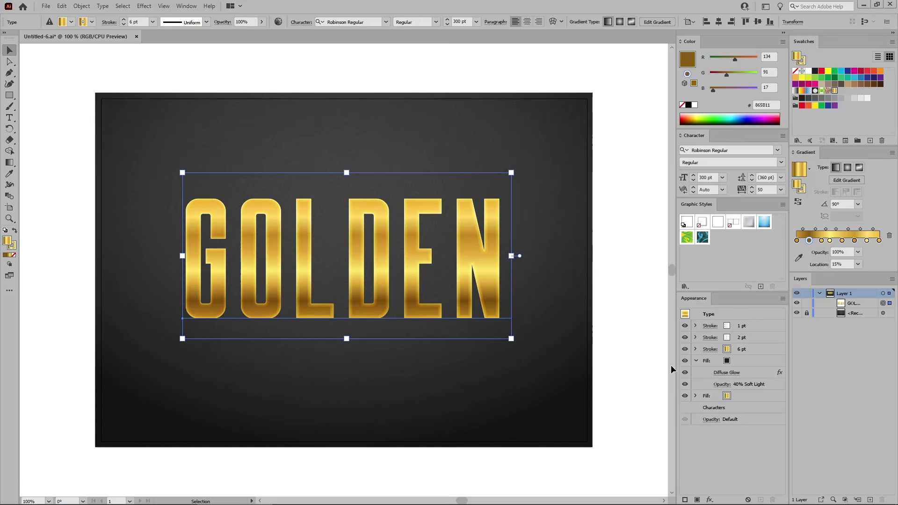
Step: Apply a Glowing Edges effect to the black Soft Light fill with edge width 2, edge brightness 10 and smoothness 5
{"action": "left_click", "coordinate": [744, 361]}
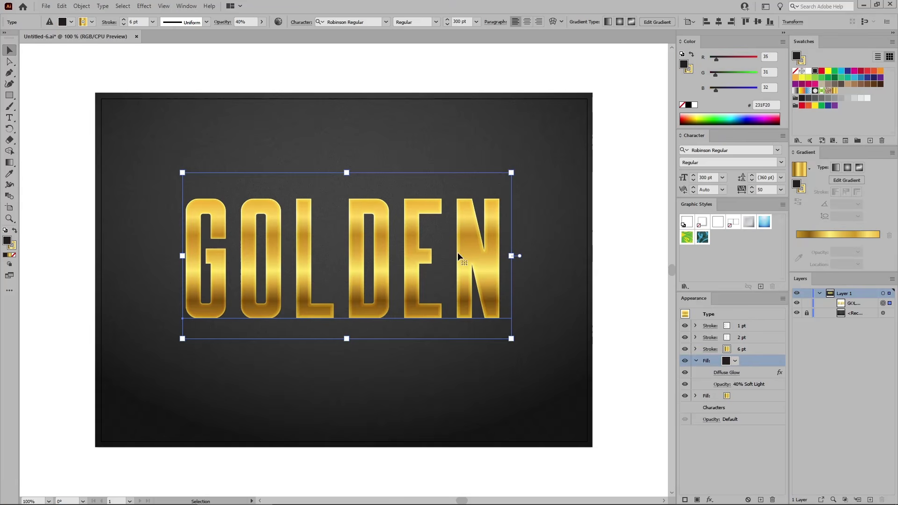
{"action": "left_click", "coordinate": [146, 6]}
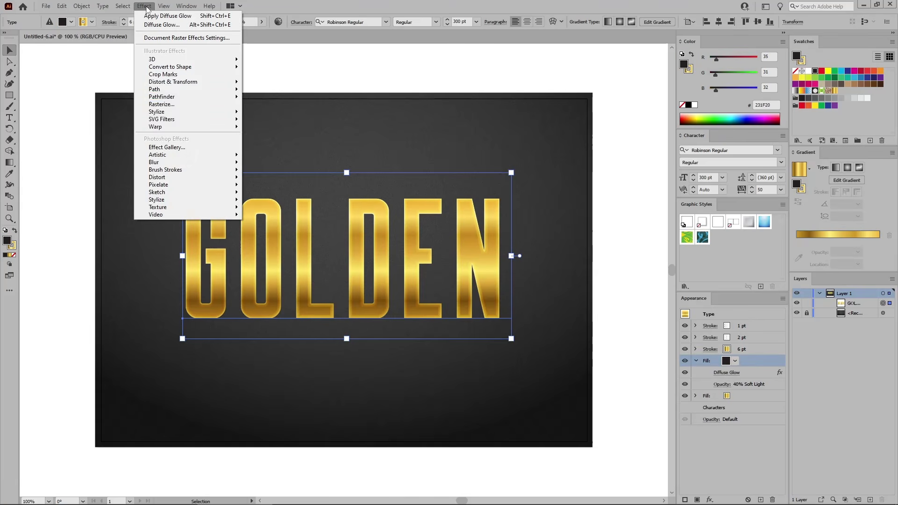
{"action": "mouse_move", "coordinate": [164, 200]}
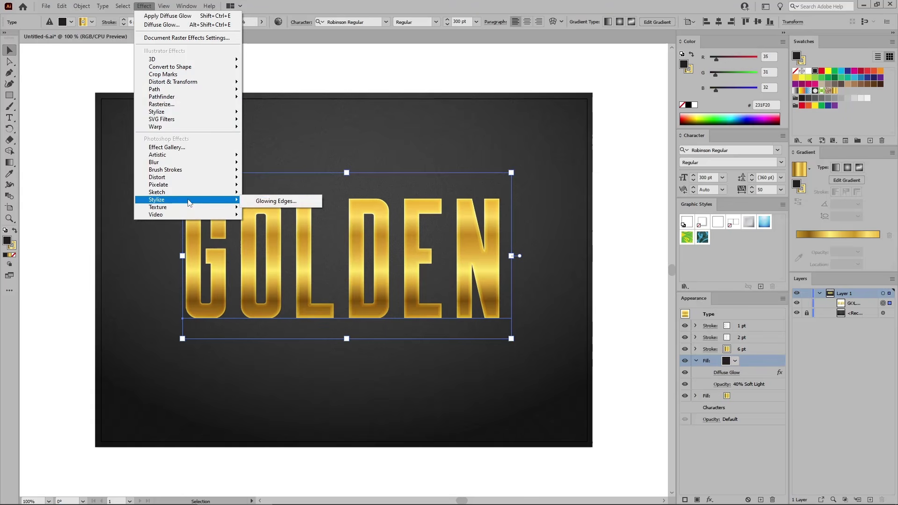
{"action": "left_click", "coordinate": [279, 200]}
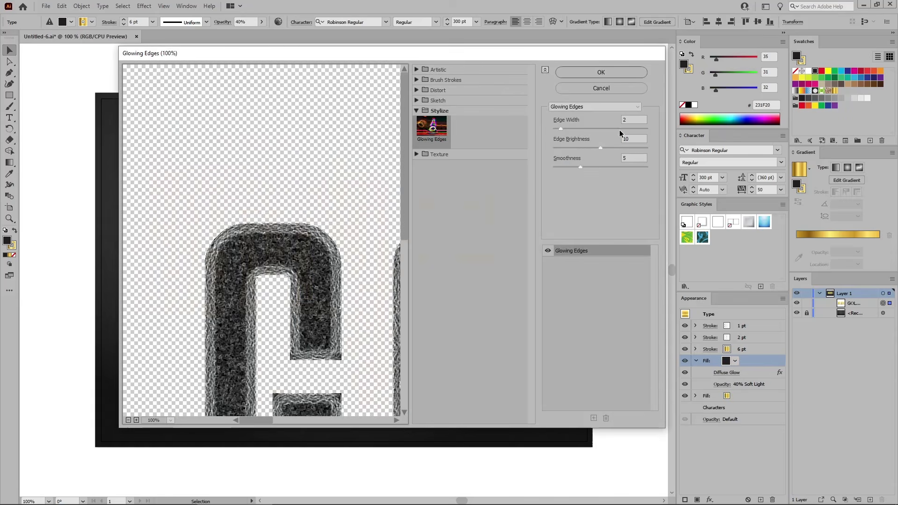
{"action": "left_click", "coordinate": [622, 122]}
{"action": "key", "text": "Tab"}
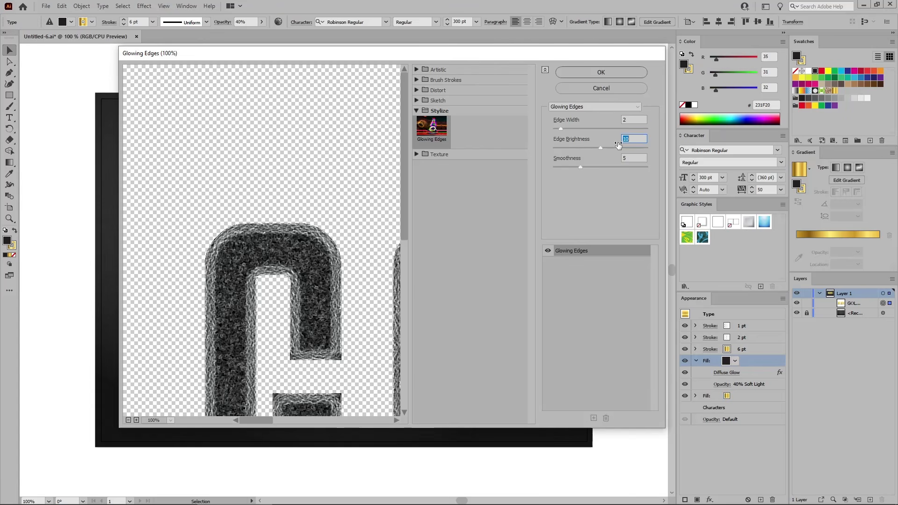
{"action": "key", "text": "Tab"}
{"action": "left_click", "coordinate": [606, 72]}
Step: Set up a Drop Shadow on the gold gradient fill with Soft Light mode, 20% opacity, 0 px X offset, 5 px Y offset and 0 px blur
{"action": "left_click", "coordinate": [696, 361]}
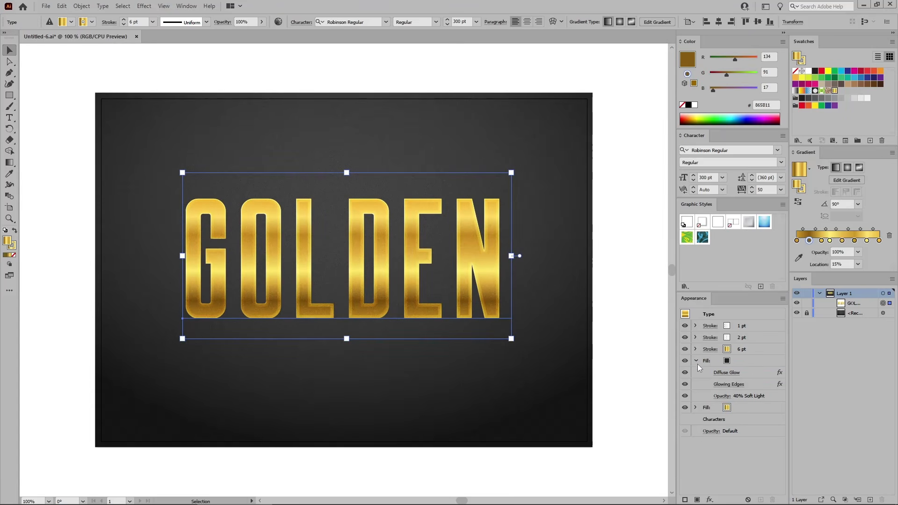
{"action": "left_click", "coordinate": [696, 372]}
{"action": "left_click", "coordinate": [744, 373]}
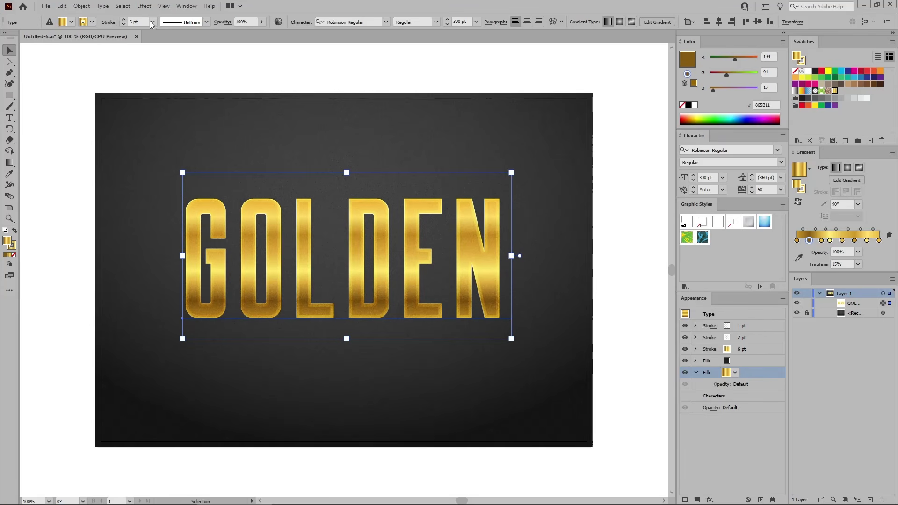
{"action": "left_click", "coordinate": [144, 6]}
{"action": "mouse_move", "coordinate": [157, 113]}
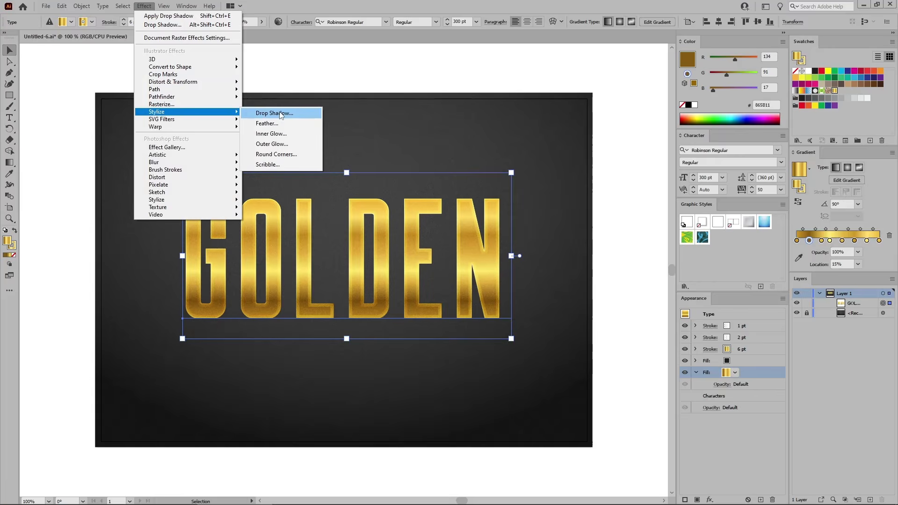
{"action": "left_click", "coordinate": [281, 112]}
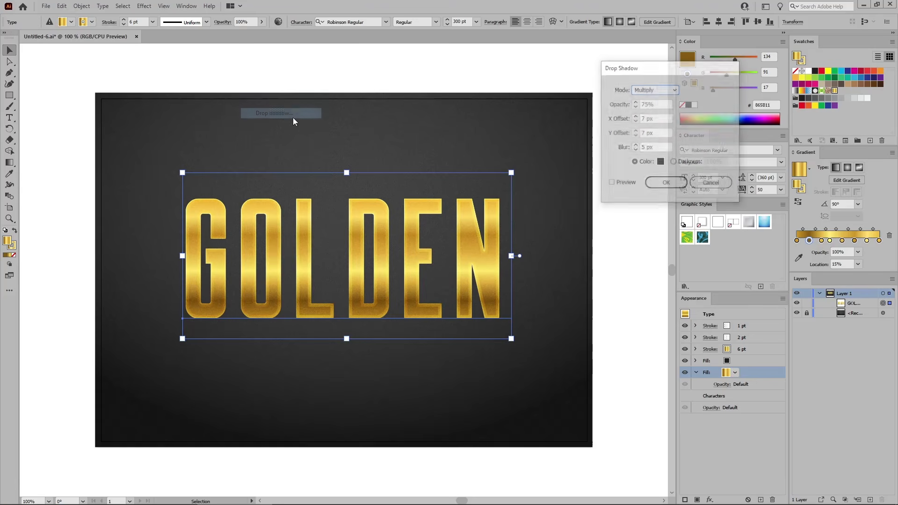
{"action": "left_click", "coordinate": [659, 90]}
{"action": "left_click", "coordinate": [653, 143]}
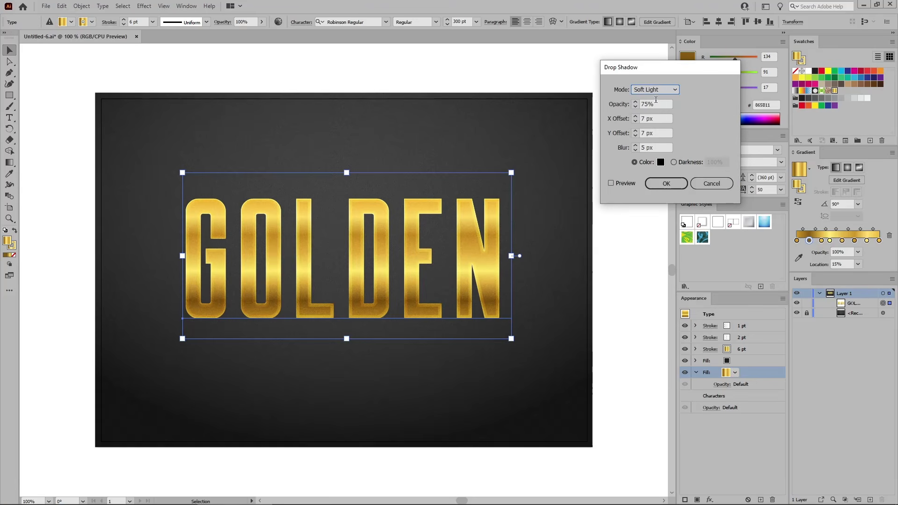
{"action": "key", "text": "Tab"}
{"action": "type", "text": "20"}
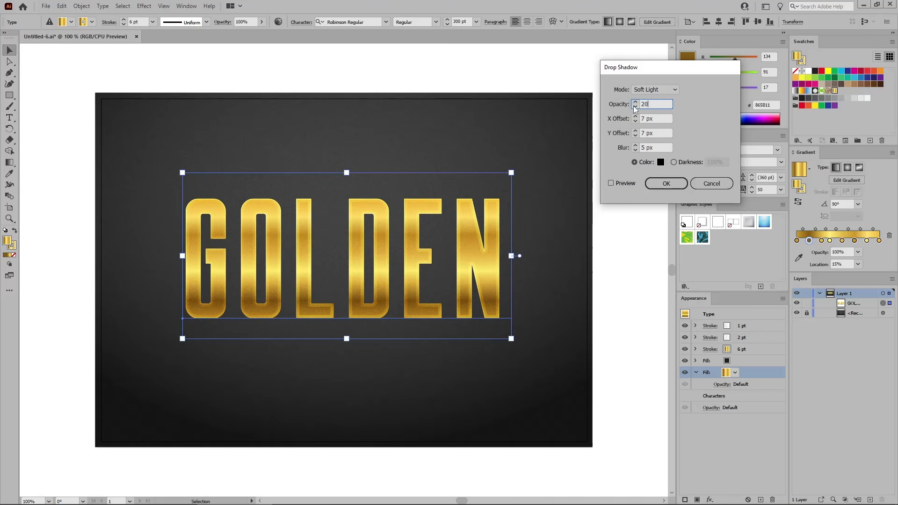
{"action": "key", "text": "Tab"}
{"action": "key", "text": "Tab"}
{"action": "key", "text": "Tab"}
Step: Set the drop shadow's color to RGB 23, 22, 22 and apply the effect
{"action": "left_click", "coordinate": [634, 162]}
{"action": "left_click", "coordinate": [660, 162]}
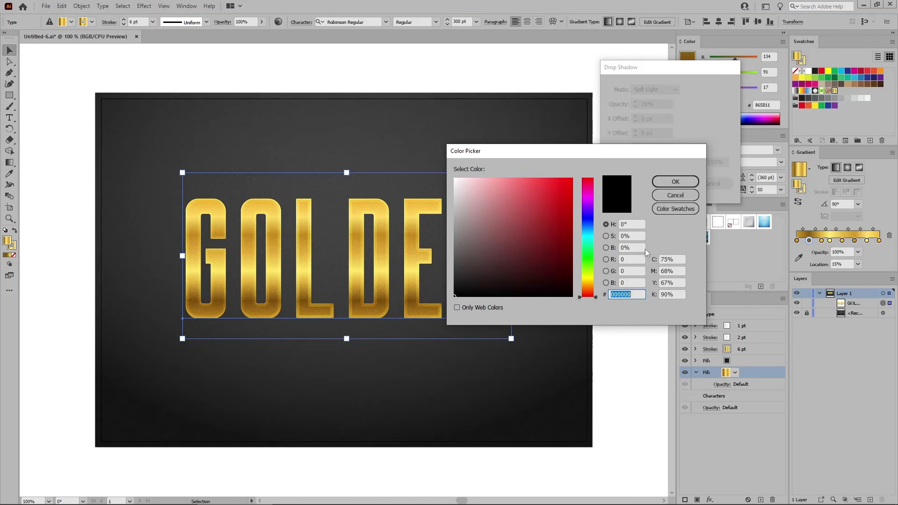
{"action": "left_click", "coordinate": [627, 259]}
{"action": "type", "text": "23"}
{"action": "left_click", "coordinate": [623, 270]}
{"action": "type", "text": "22"}
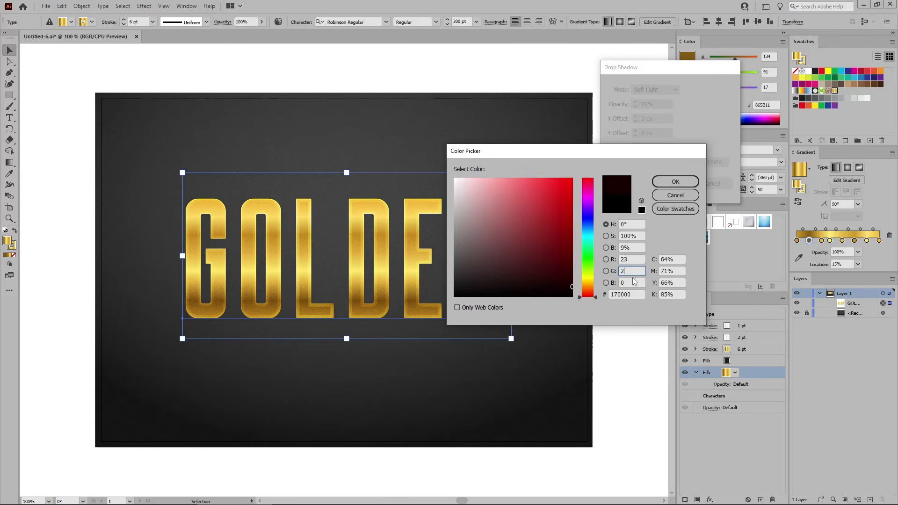
{"action": "left_click", "coordinate": [635, 282]}
{"action": "type", "text": "0"}
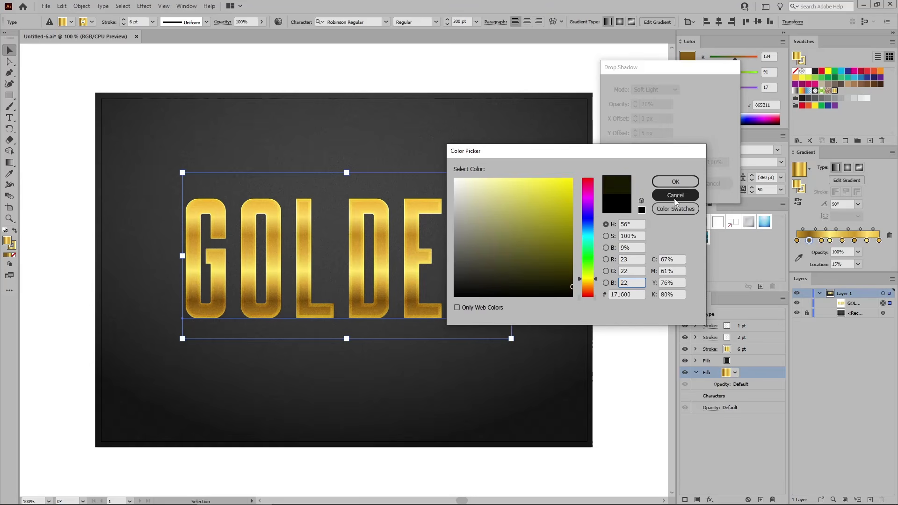
{"action": "left_click", "coordinate": [675, 182]}
{"action": "left_click", "coordinate": [673, 185]}
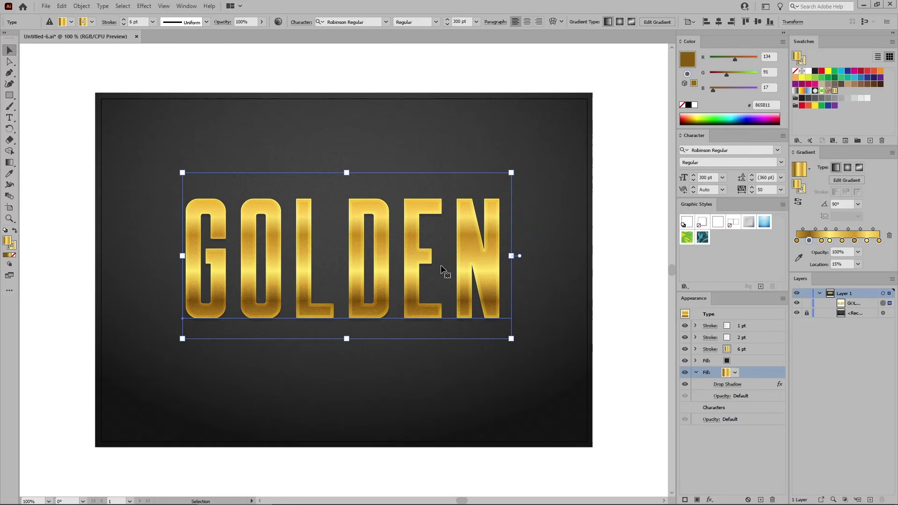
Step: Add a second Soft Light Drop Shadow to the gold gradient fill with 70% opacity and a 7 px blur
{"action": "left_click", "coordinate": [145, 7]}
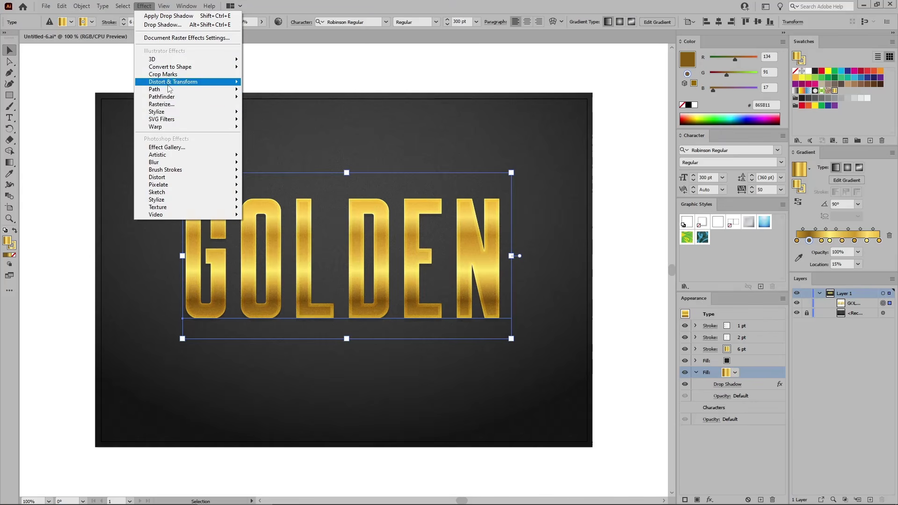
{"action": "mouse_move", "coordinate": [188, 111]}
{"action": "left_click", "coordinate": [267, 114]}
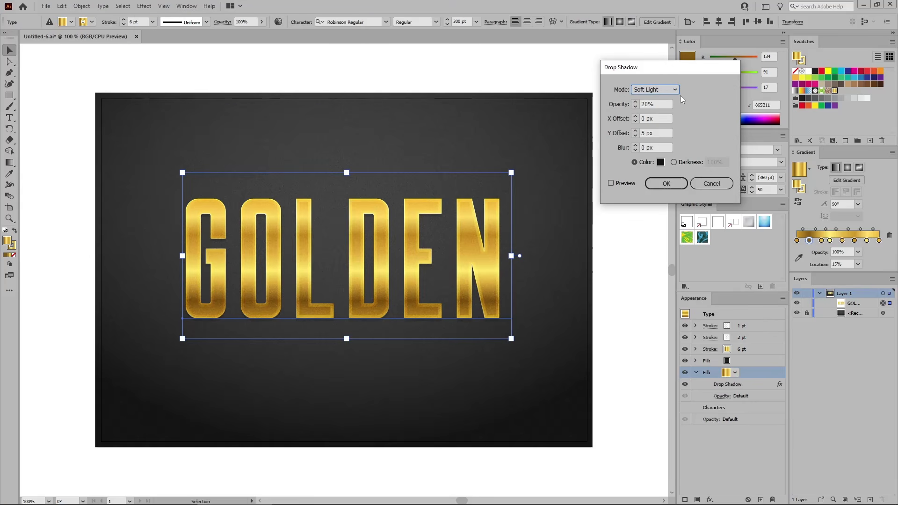
{"action": "key", "text": "Tab"}
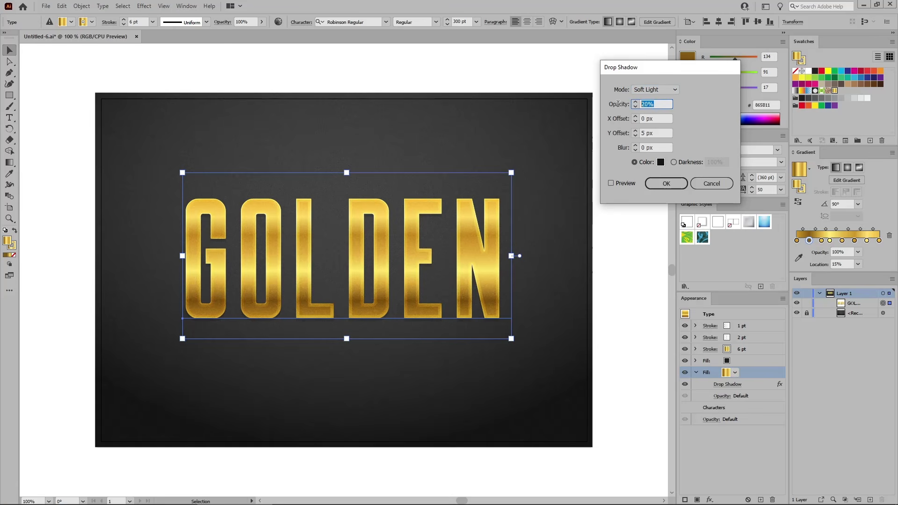
{"action": "type", "text": "70"}
{"action": "key", "text": "Tab"}
{"action": "key", "text": "Tab"}
{"action": "key", "text": "Tab"}
{"action": "type", "text": "7"}
{"action": "left_click", "coordinate": [652, 182]}
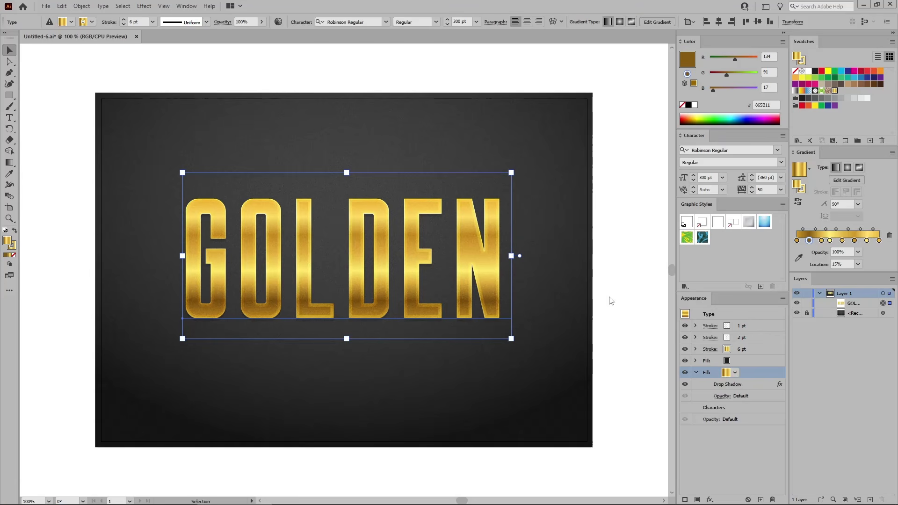
Step: Apply a Round Corners effect with a 2 px radius to the whole type object
{"action": "left_click", "coordinate": [737, 314]}
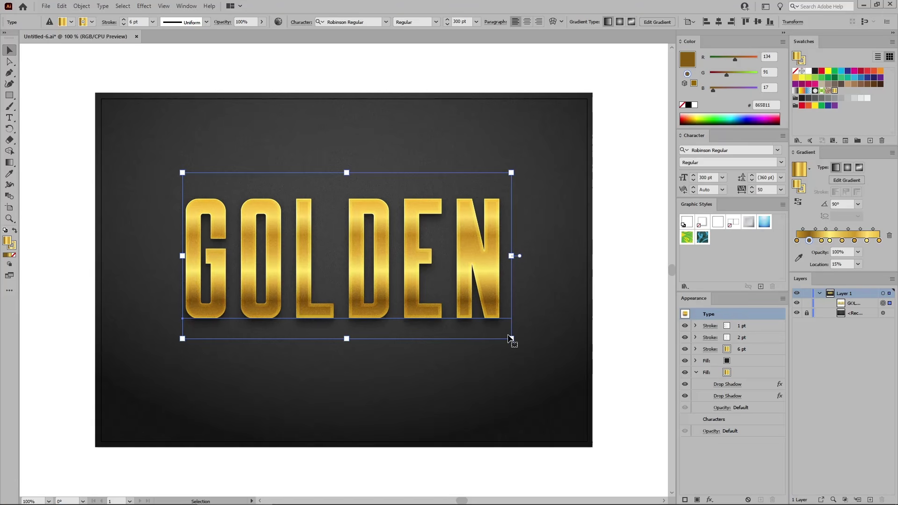
{"action": "left_click", "coordinate": [696, 372]}
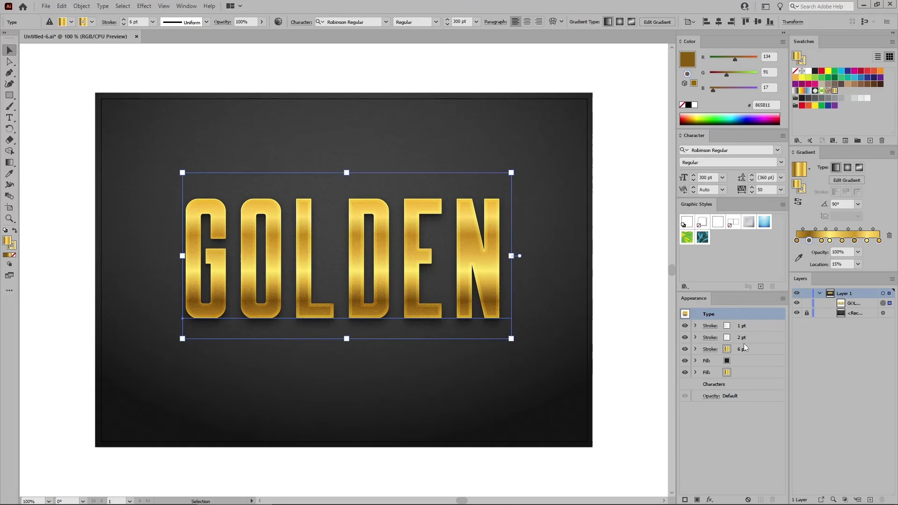
{"action": "left_click", "coordinate": [144, 6]}
{"action": "mouse_move", "coordinate": [159, 113]}
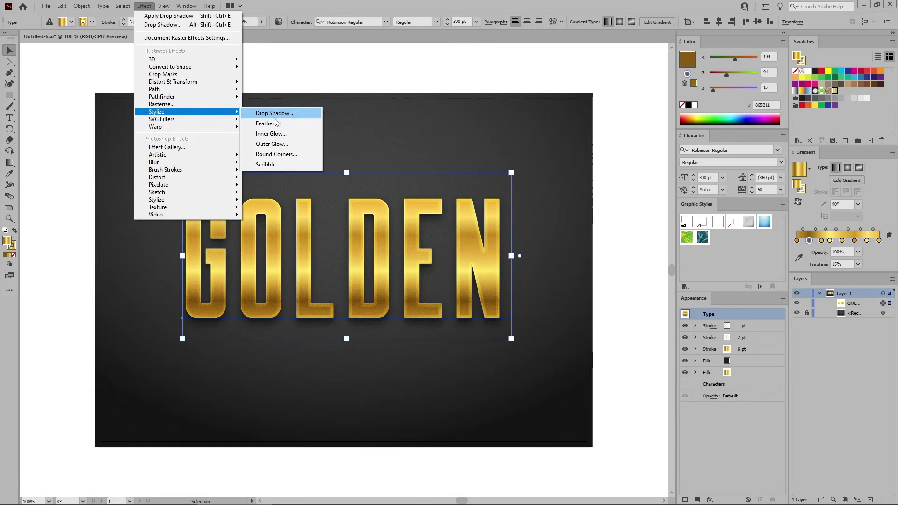
{"action": "left_click", "coordinate": [272, 153]}
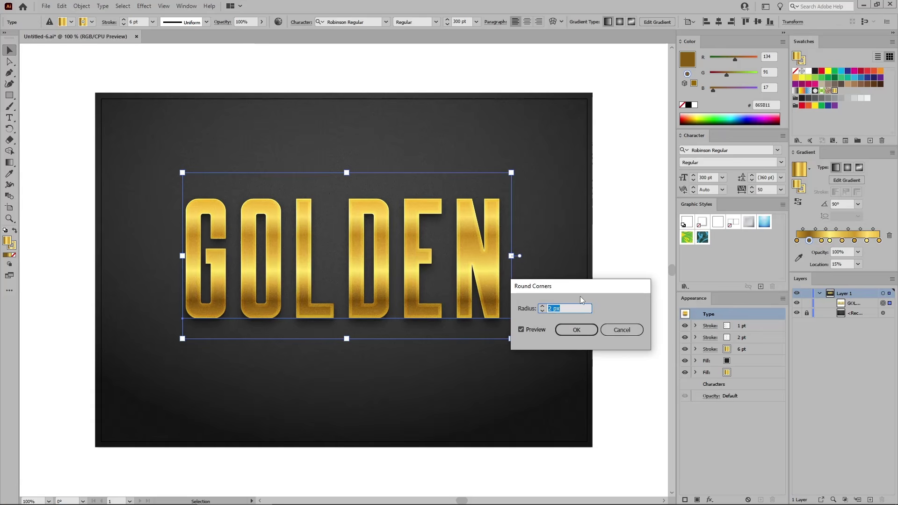
{"action": "left_click", "coordinate": [566, 328]}
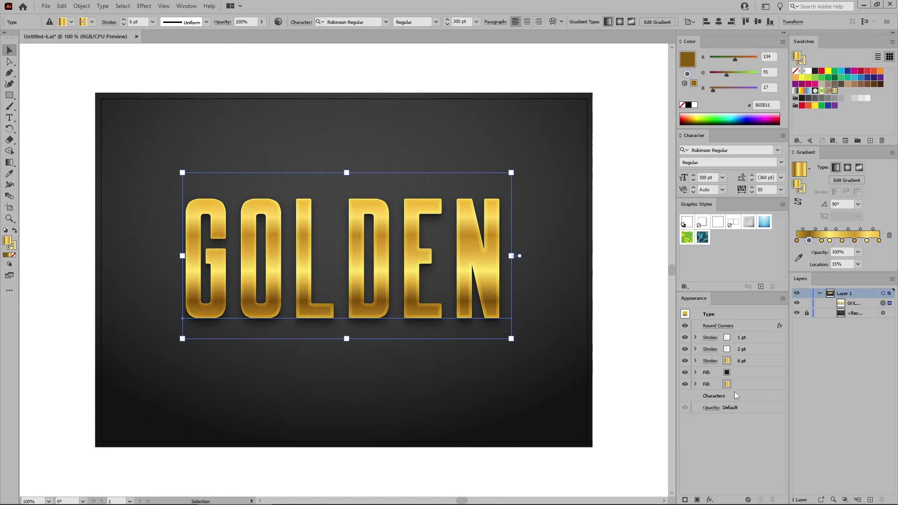
Step: Apply a Transform effect to the gold gradient fill with 99.8% horizontal and vertical scale and 20 copies
{"action": "left_click", "coordinate": [709, 385]}
{"action": "left_click", "coordinate": [143, 5]}
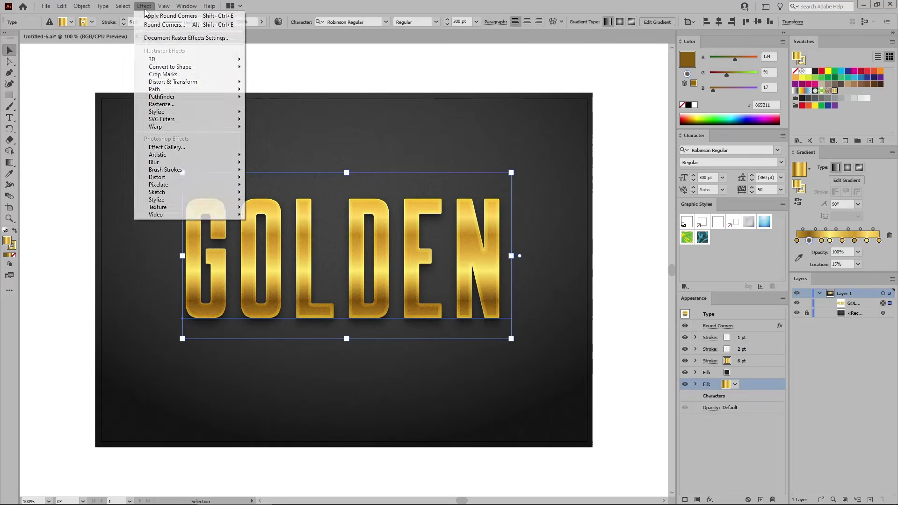
{"action": "mouse_move", "coordinate": [201, 82]}
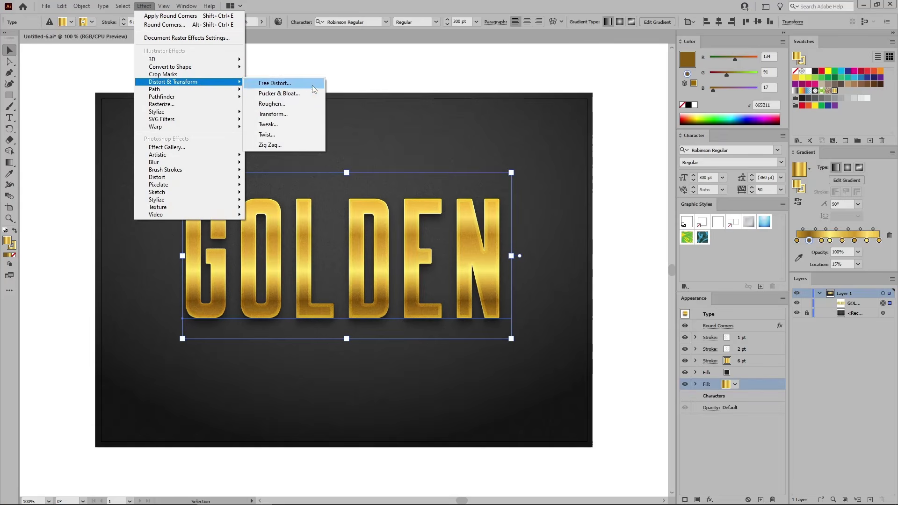
{"action": "left_click", "coordinate": [285, 114]}
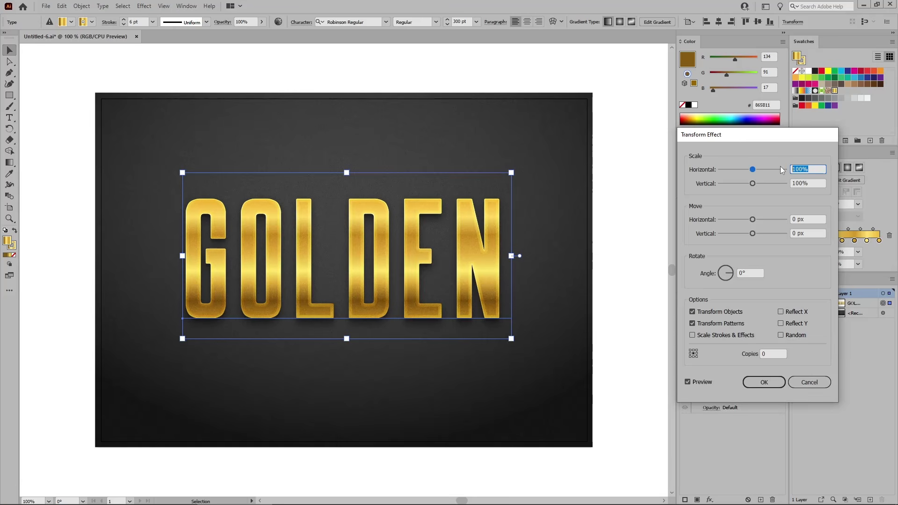
{"action": "type", "text": "99.8"}
{"action": "key", "text": "Tab"}
{"action": "type", "text": "99"}
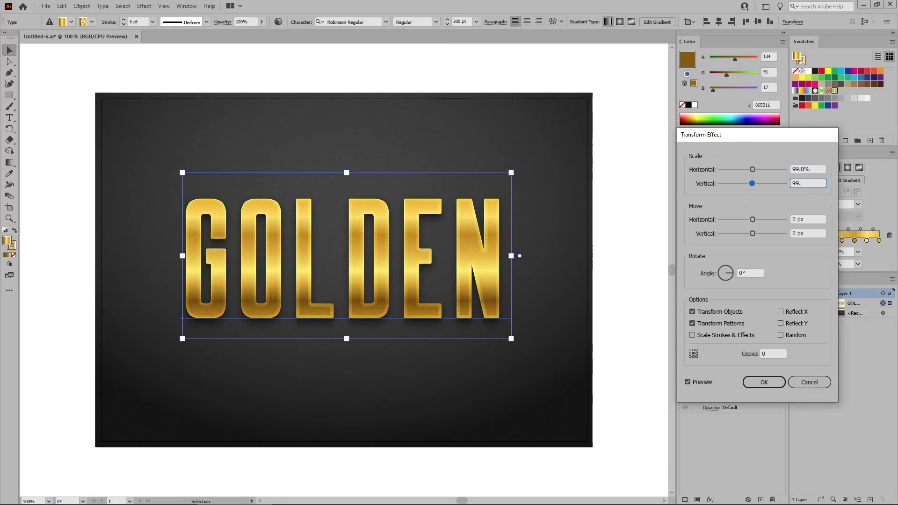
{"action": "type", "text": ".8"}
{"action": "left_click", "coordinate": [744, 353]}
{"action": "type", "text": "20"}
{"action": "left_click", "coordinate": [764, 382]}
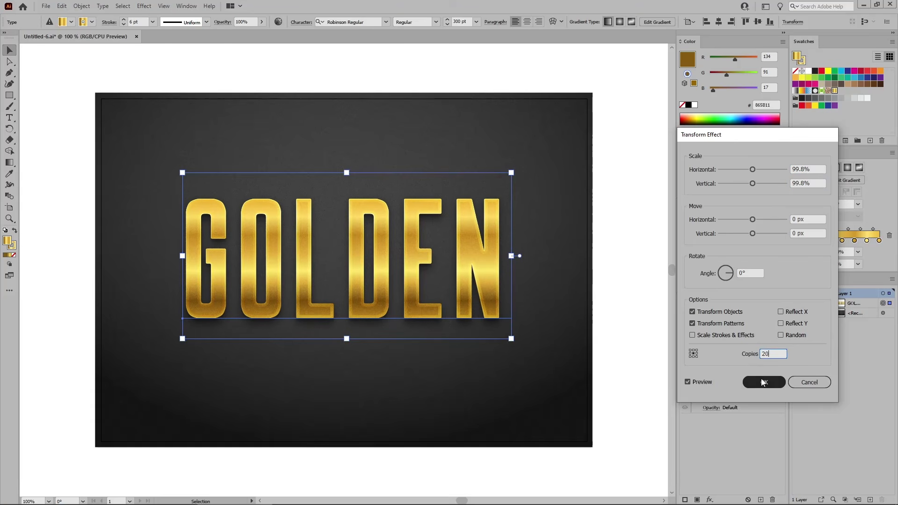
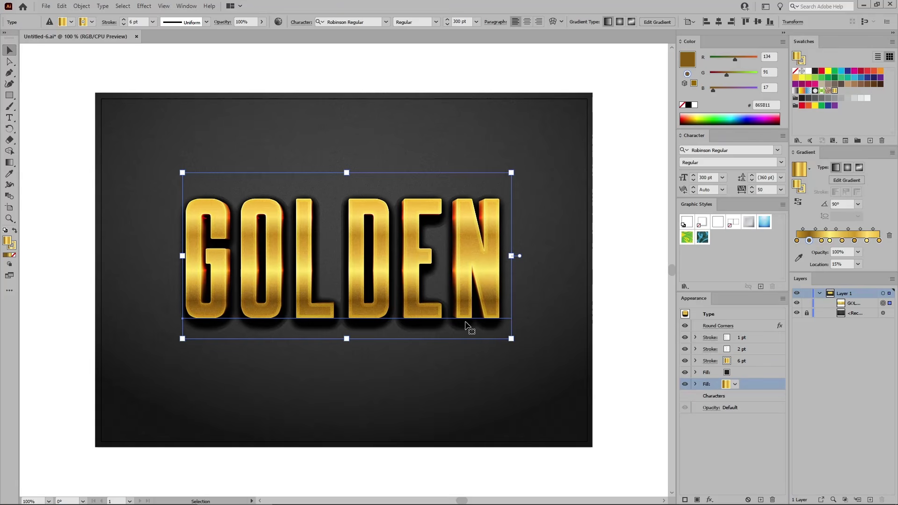
Step: Move the gold gradient fill's Transform effect above its two Drop Shadow effects
{"action": "left_click", "coordinate": [695, 383]}
{"action": "left_click", "coordinate": [749, 419]}
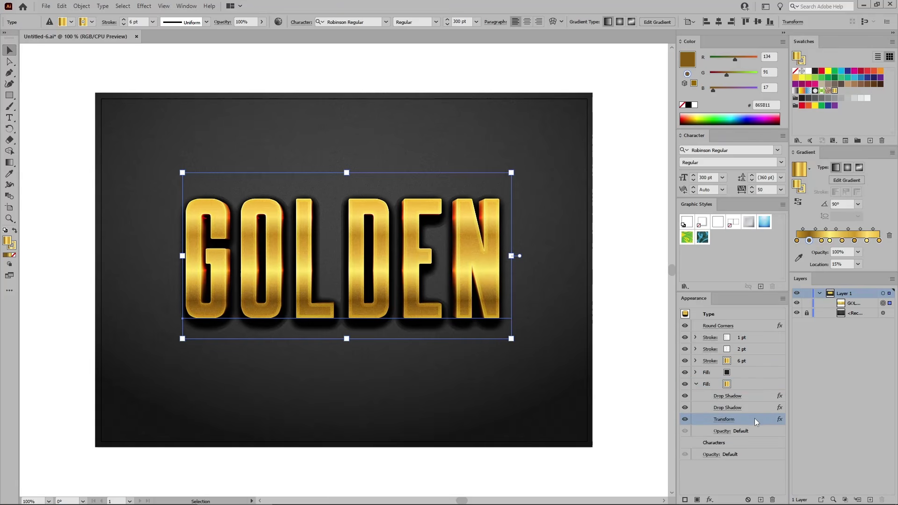
{"action": "left_click_drag", "start_coordinate": [754, 419], "coordinate": [755, 394]}
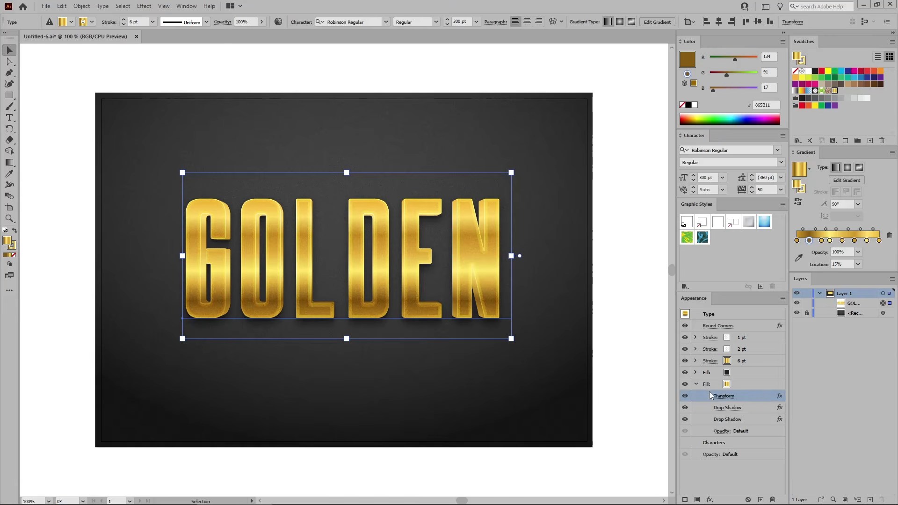
{"action": "left_click", "coordinate": [697, 384]}
Step: Apply the same Transform effect to the black Soft Light fill
{"action": "left_click", "coordinate": [695, 372]}
{"action": "left_click", "coordinate": [742, 373]}
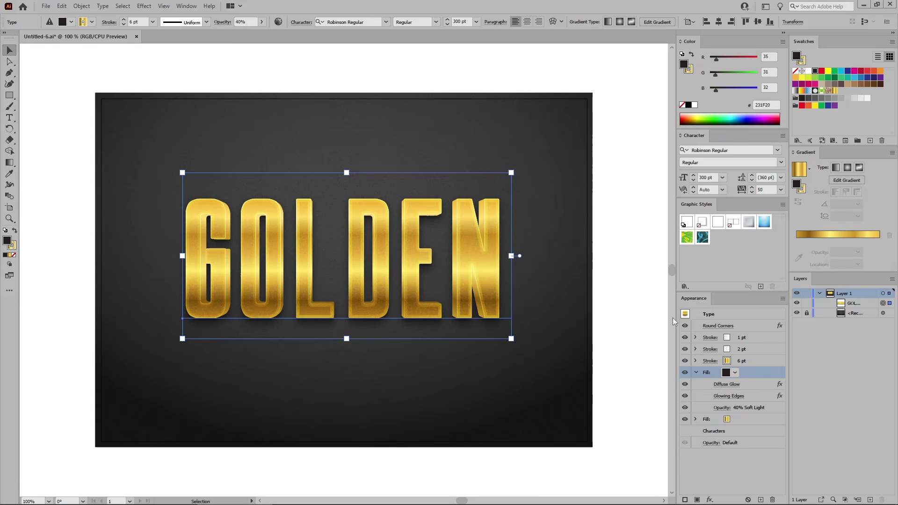
{"action": "left_click", "coordinate": [144, 6]}
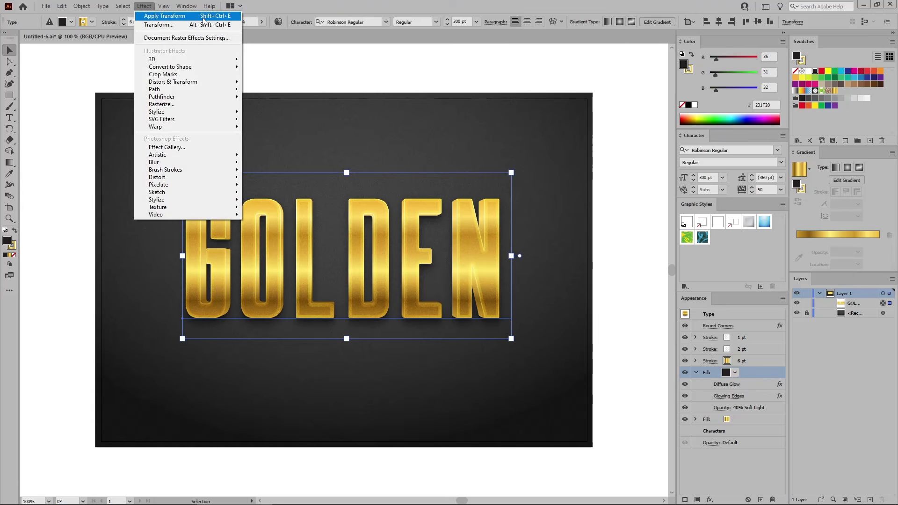
{"action": "left_click", "coordinate": [231, 17]}
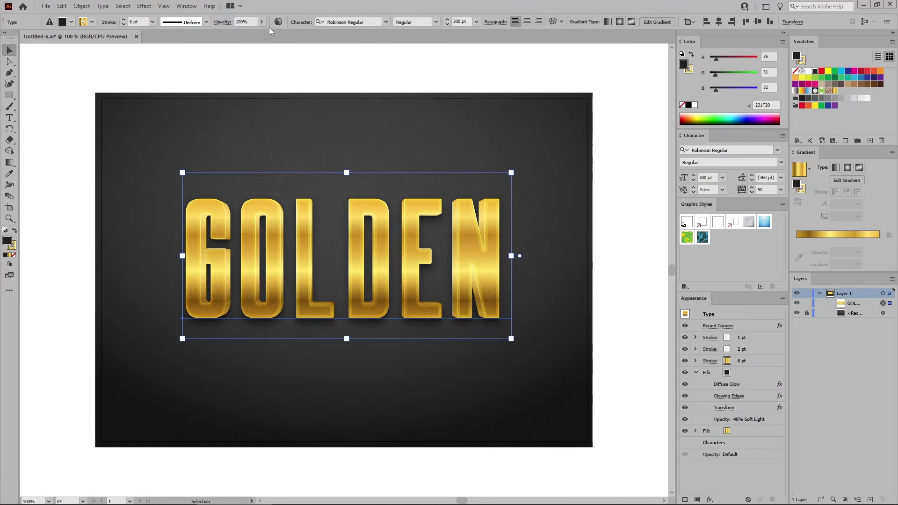
Step: Move the black Soft Light fill's Transform effect above its Diffuse Glow and Glowing Edges effects
{"action": "left_click", "coordinate": [752, 409]}
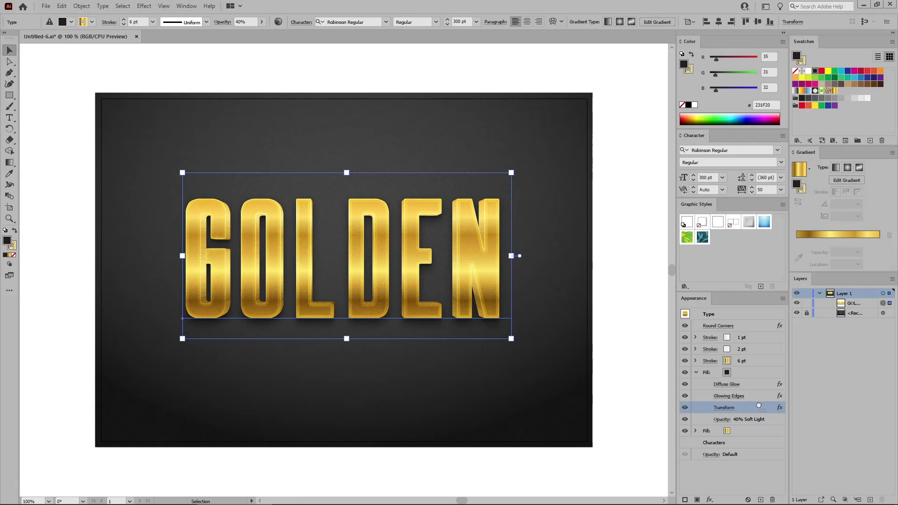
{"action": "left_click_drag", "start_coordinate": [751, 408], "coordinate": [751, 383]}
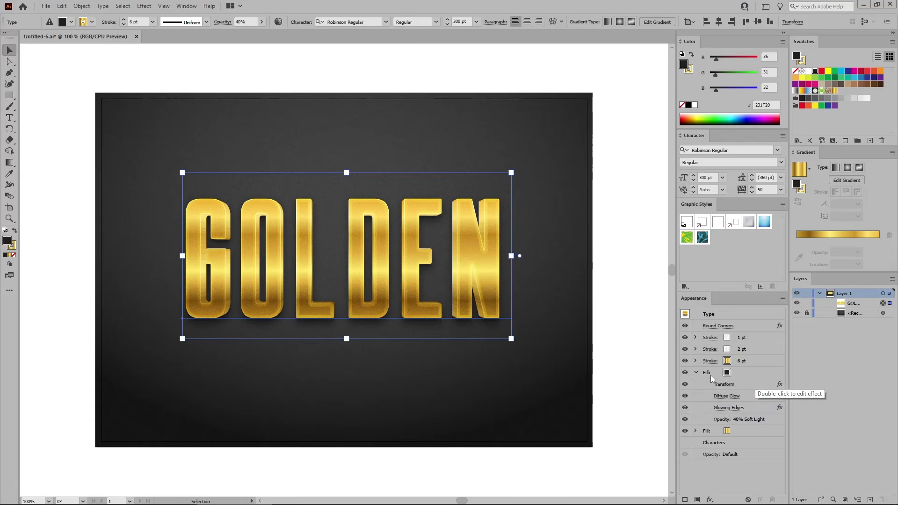
{"action": "left_click", "coordinate": [697, 372]}
Step: Add a new fill directly above the gold gradient fill and give it the White, Black gradient
{"action": "left_click", "coordinate": [738, 387]}
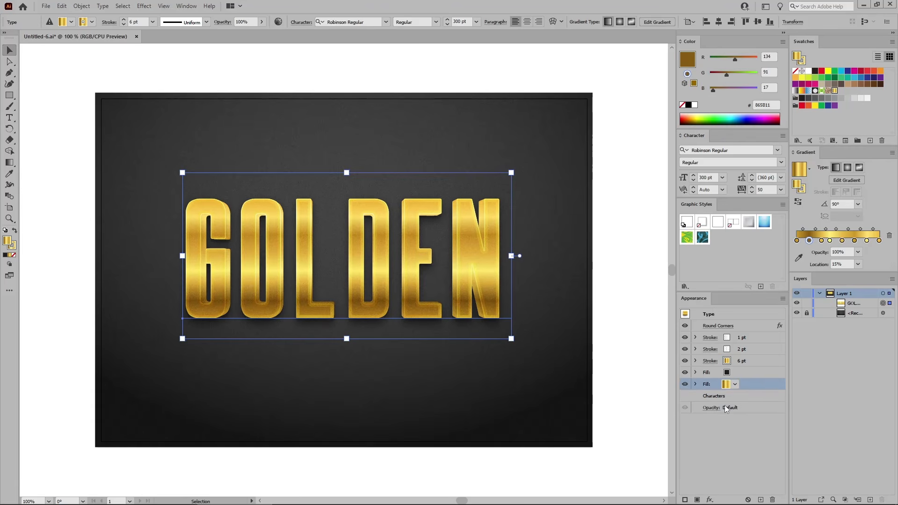
{"action": "left_click", "coordinate": [698, 500]}
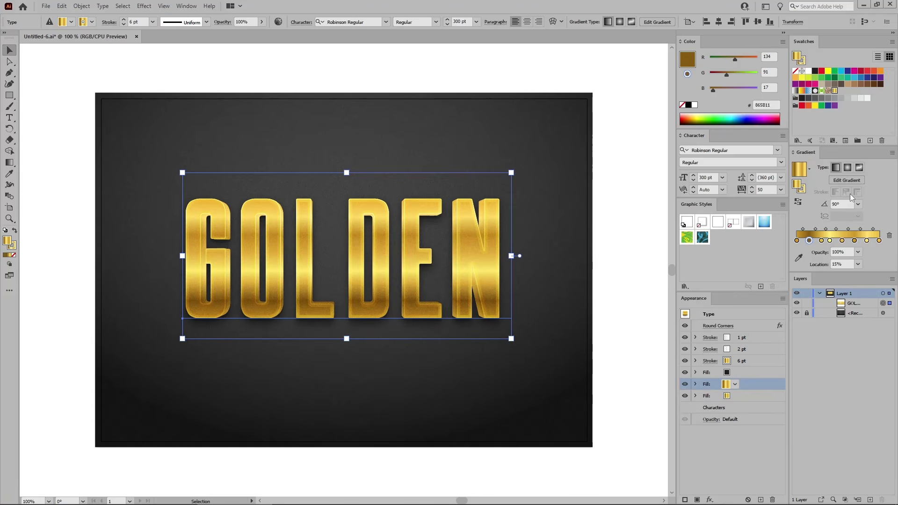
{"action": "left_click", "coordinate": [809, 170]}
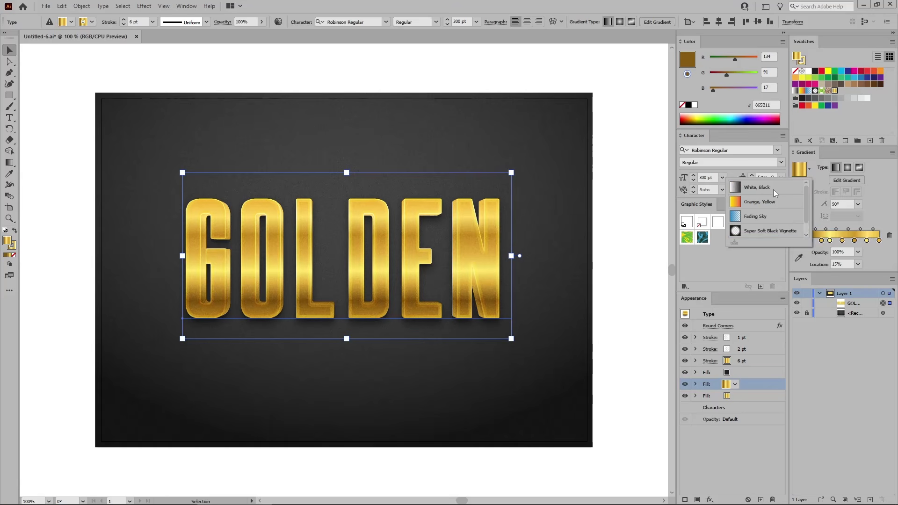
{"action": "left_click", "coordinate": [773, 189]}
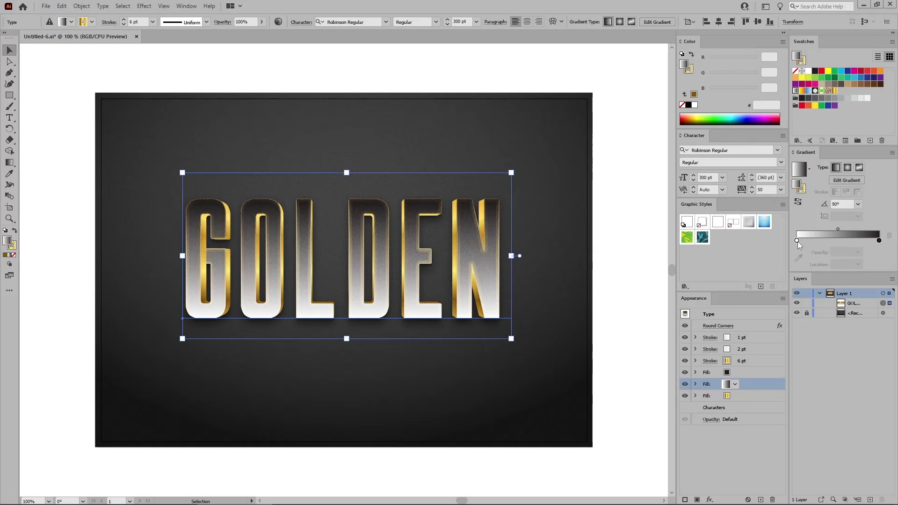
Step: Recolour the new gradient's white stop to the black swatch and set the opposite end stop's opacity to 0%
{"action": "left_click", "coordinate": [797, 241]}
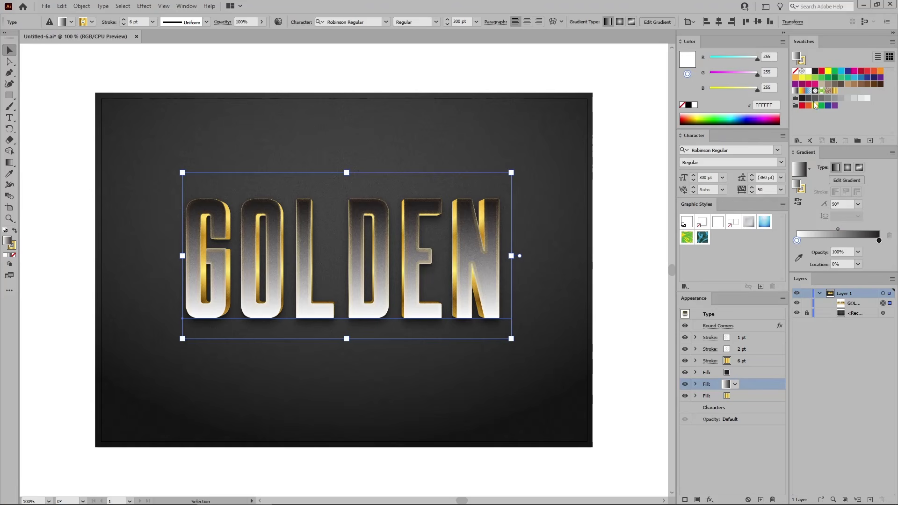
{"action": "left_click", "coordinate": [815, 71]}
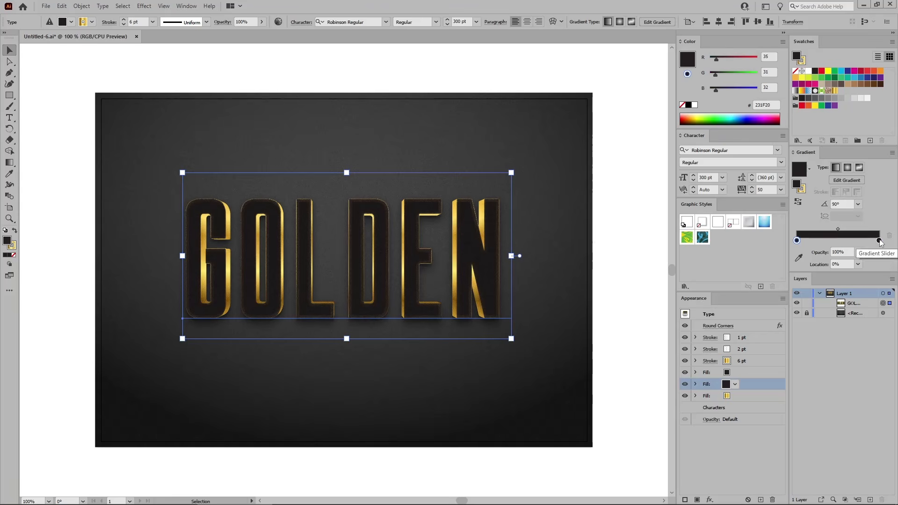
{"action": "left_click", "coordinate": [879, 240]}
{"action": "left_click", "coordinate": [858, 252]}
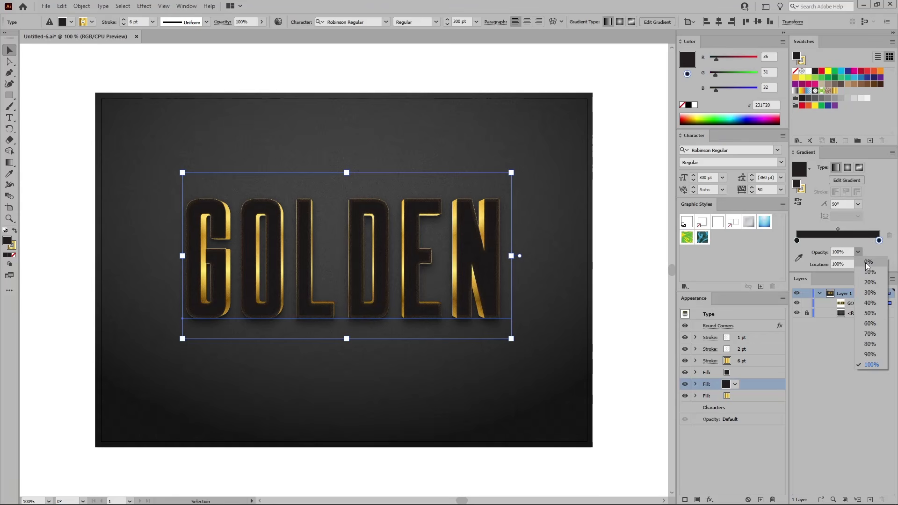
{"action": "left_click", "coordinate": [865, 262]}
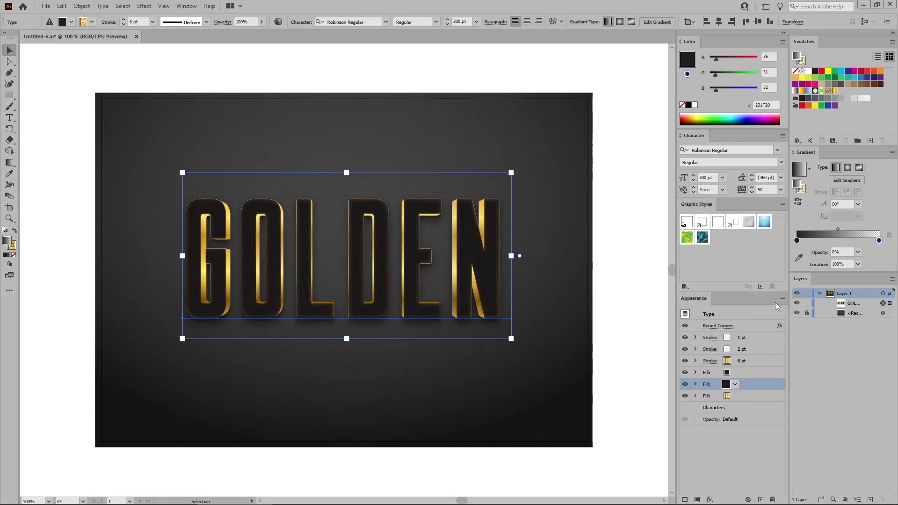
Step: Set the blending mode of the black-to-transparent gradient fill to Soft Light
{"action": "left_click", "coordinate": [695, 384]}
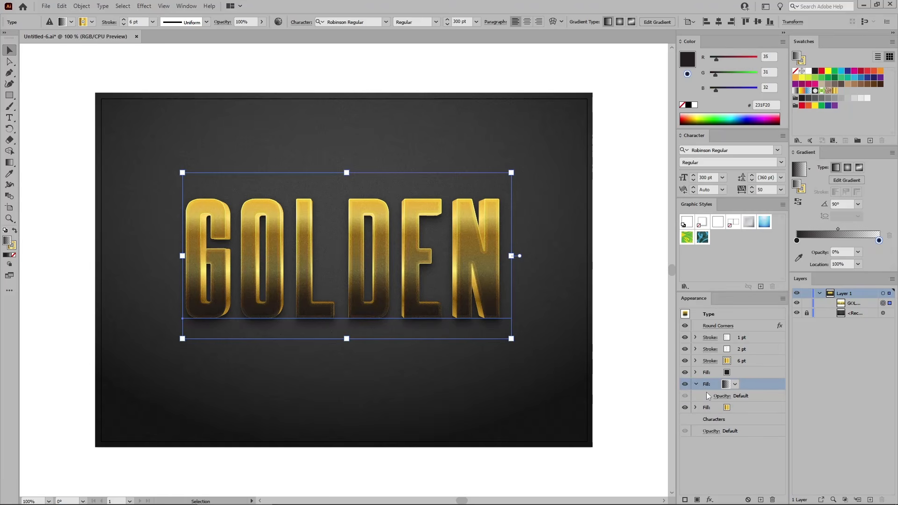
{"action": "left_click", "coordinate": [722, 396]}
{"action": "left_click", "coordinate": [664, 414]}
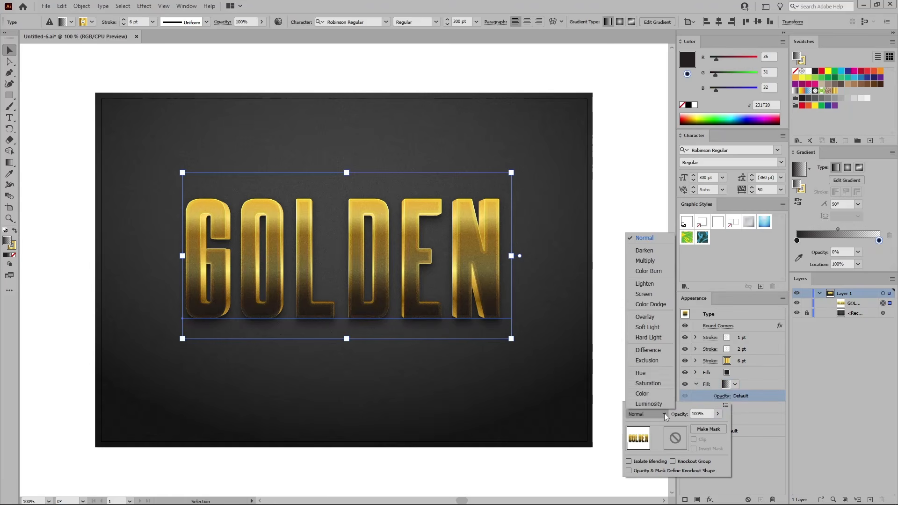
{"action": "left_click", "coordinate": [649, 328]}
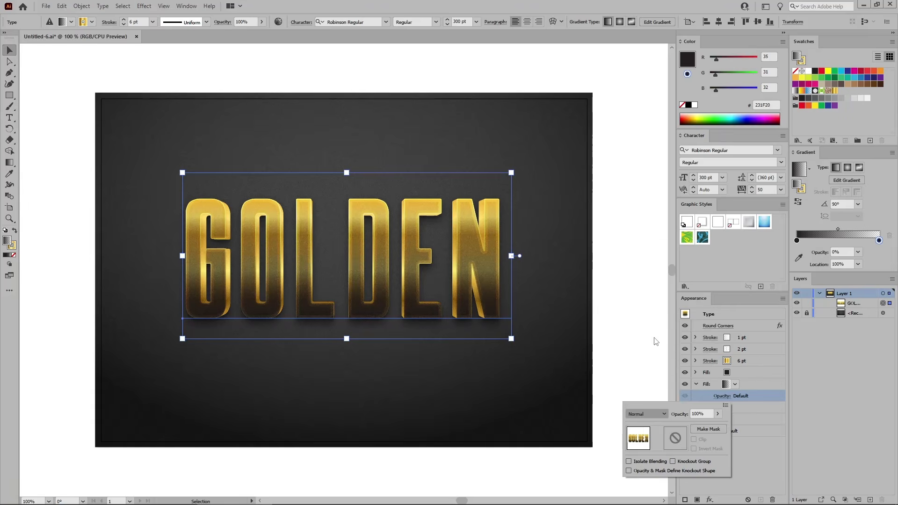
Step: Reapply the last-used Transform effect to the black-to-transparent Soft Light gradient fill
{"action": "left_click", "coordinate": [753, 384]}
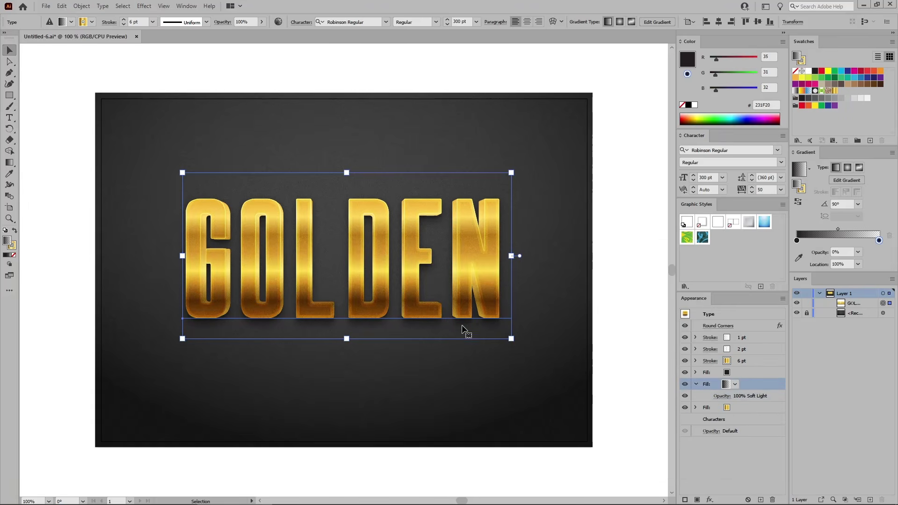
{"action": "left_click", "coordinate": [144, 5]}
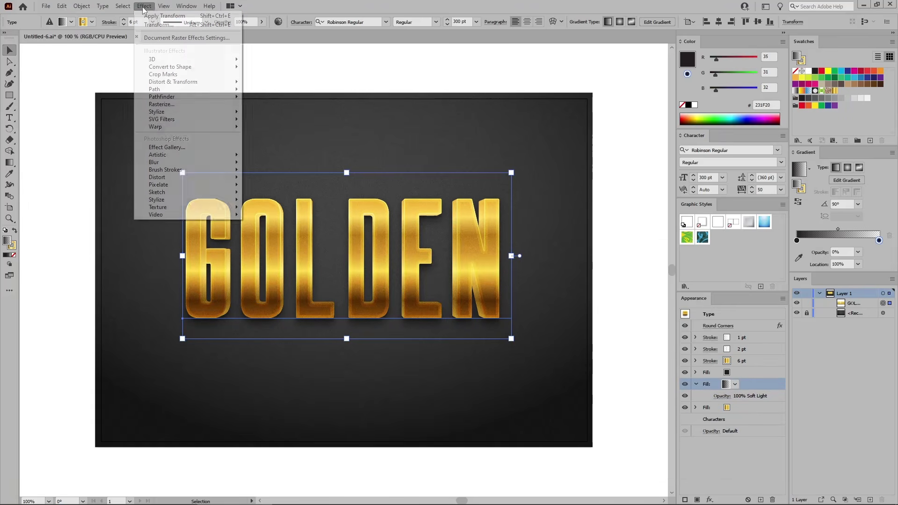
{"action": "left_click", "coordinate": [150, 18]}
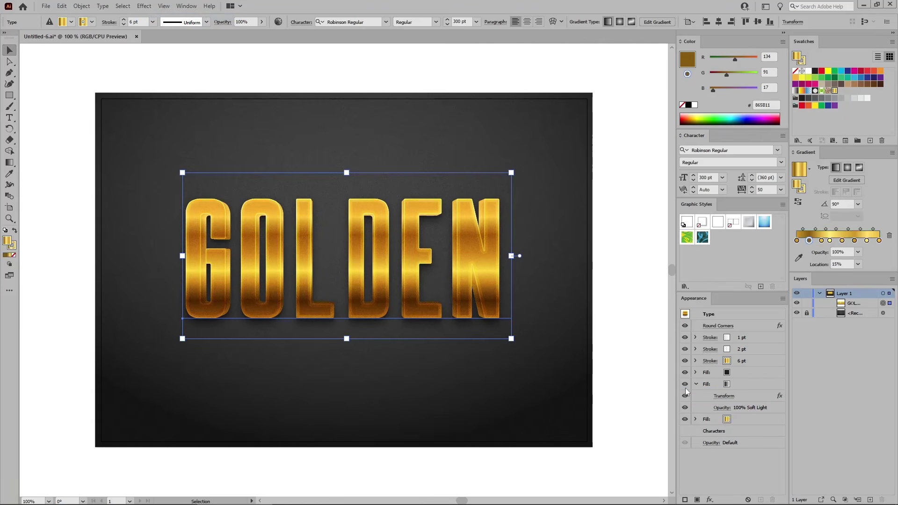
{"action": "left_click", "coordinate": [697, 384]}
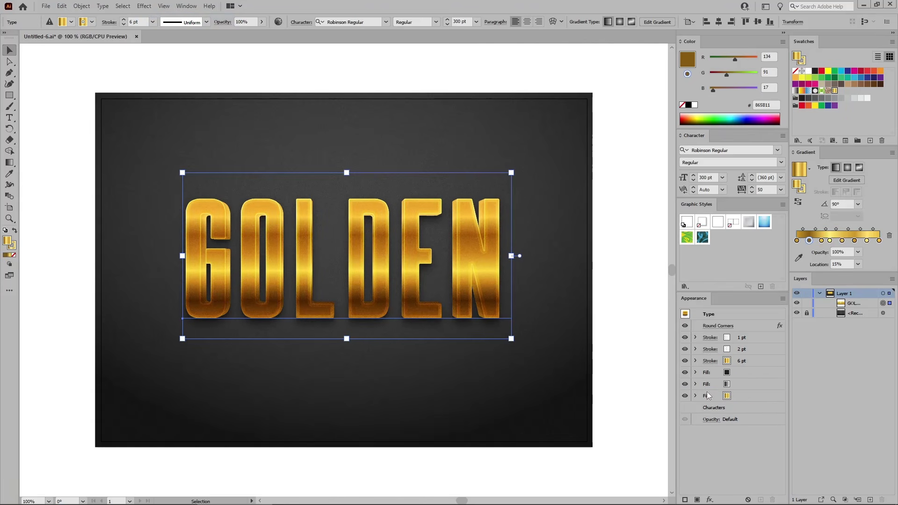
Step: Add another fill above the black-to-transparent gradient fill and colour it with the saved gold gradient swatch
{"action": "left_click", "coordinate": [745, 384]}
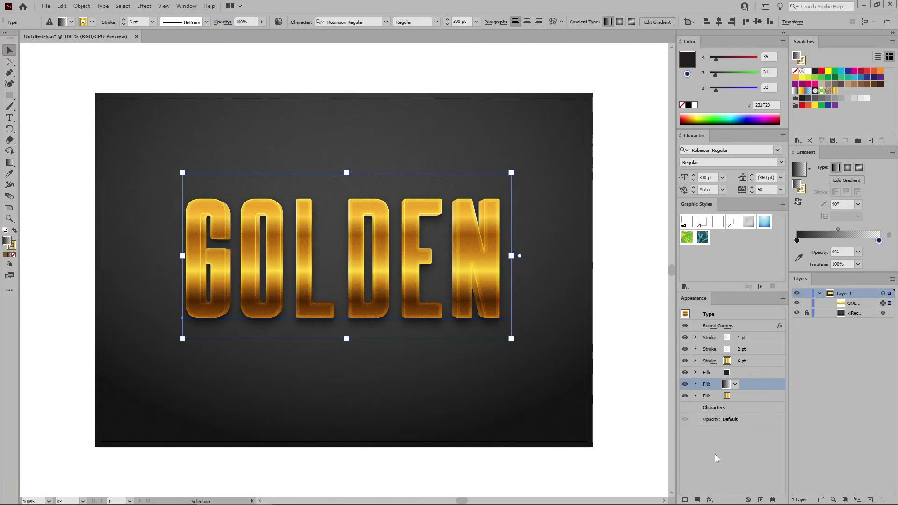
{"action": "left_click", "coordinate": [697, 499]}
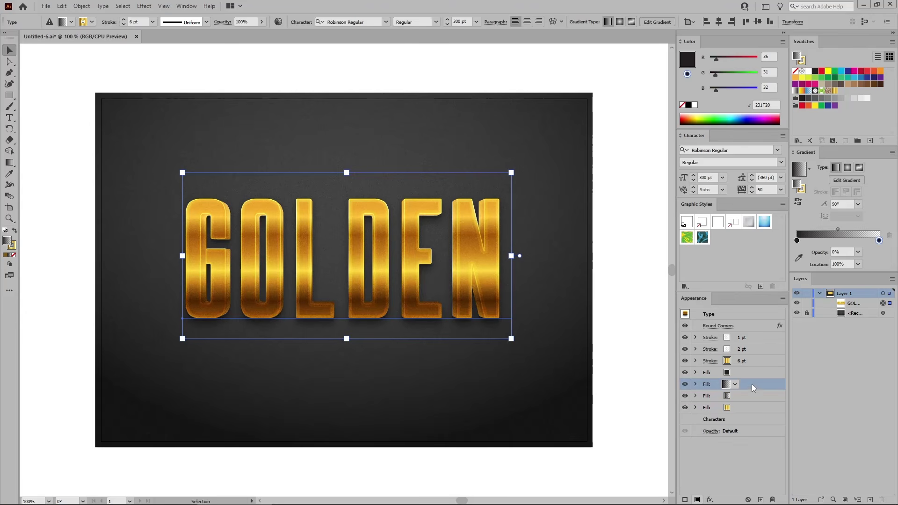
{"action": "left_click", "coordinate": [835, 91]}
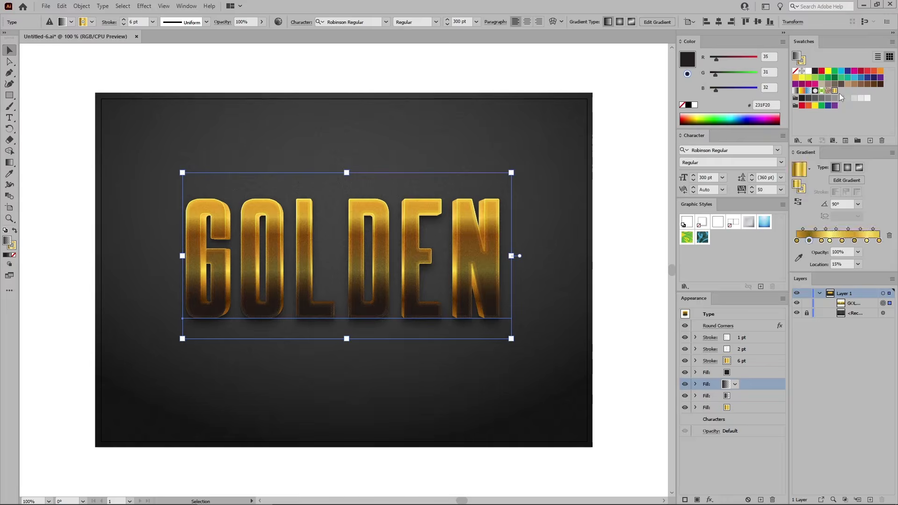
Step: Add a new stroke above the topmost 1 pt stroke and set its color to R 254, G 230, B 103
{"action": "left_click", "coordinate": [759, 341]}
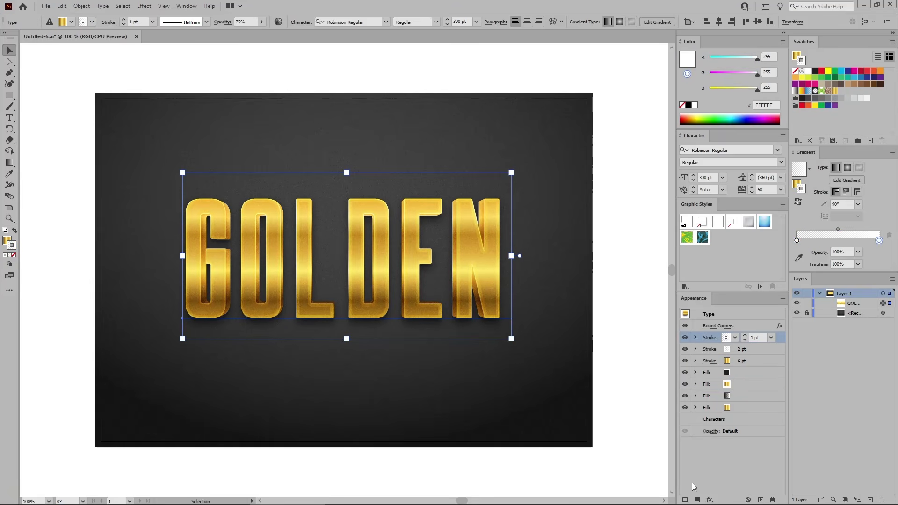
{"action": "left_click", "coordinate": [685, 500]}
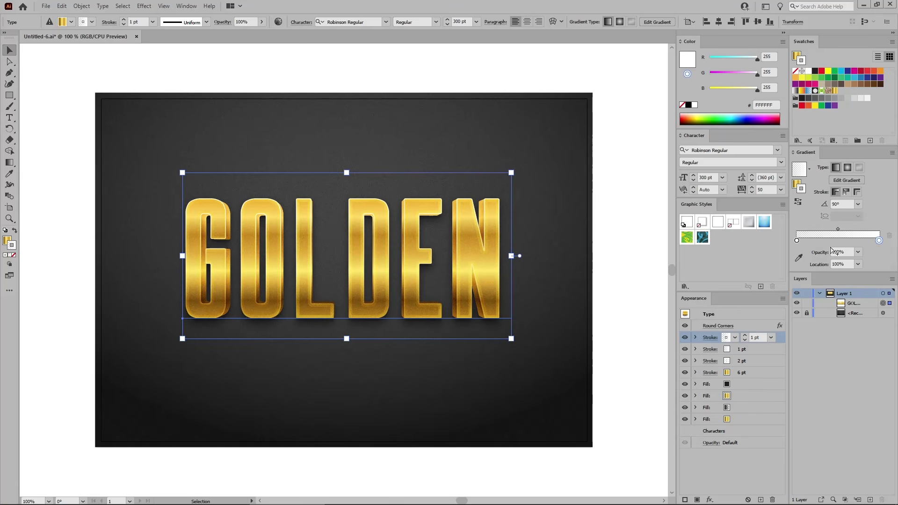
{"action": "left_click", "coordinate": [816, 72]}
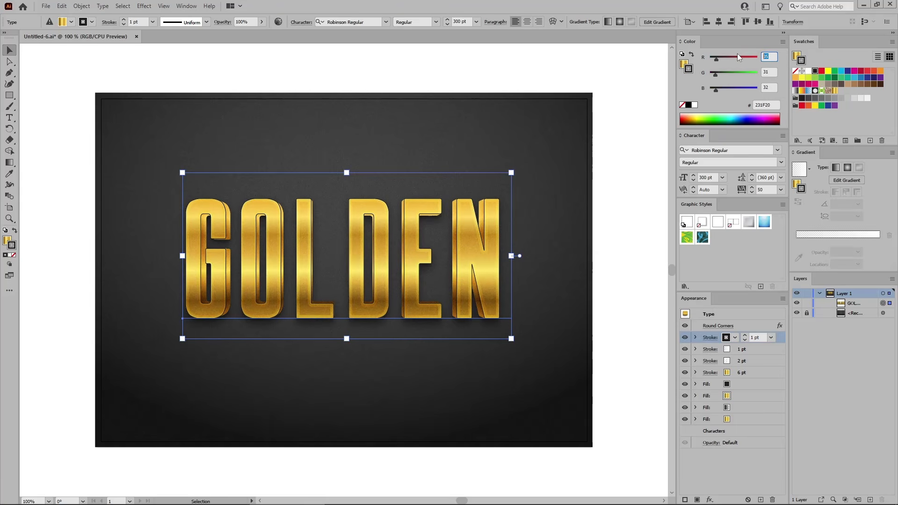
{"action": "type", "text": "254"}
{"action": "key", "text": "Tab"}
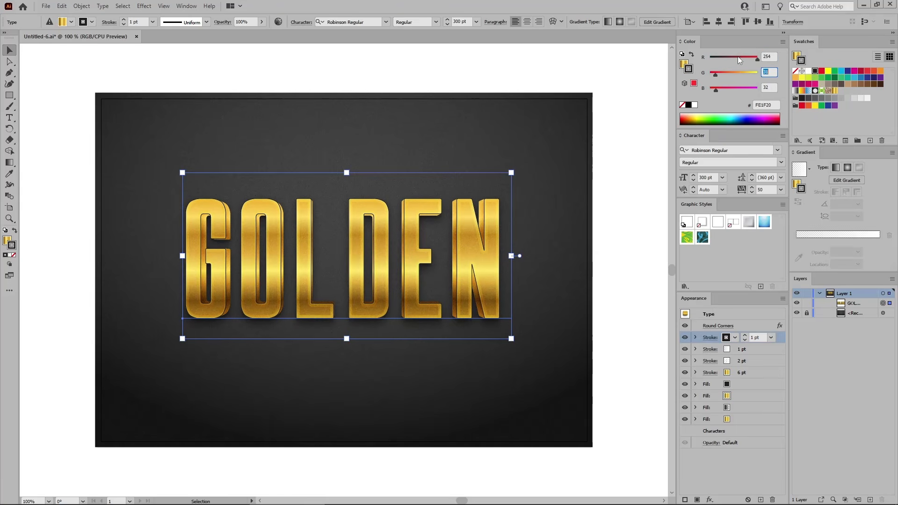
{"action": "type", "text": "230"}
{"action": "key", "text": "Tab"}
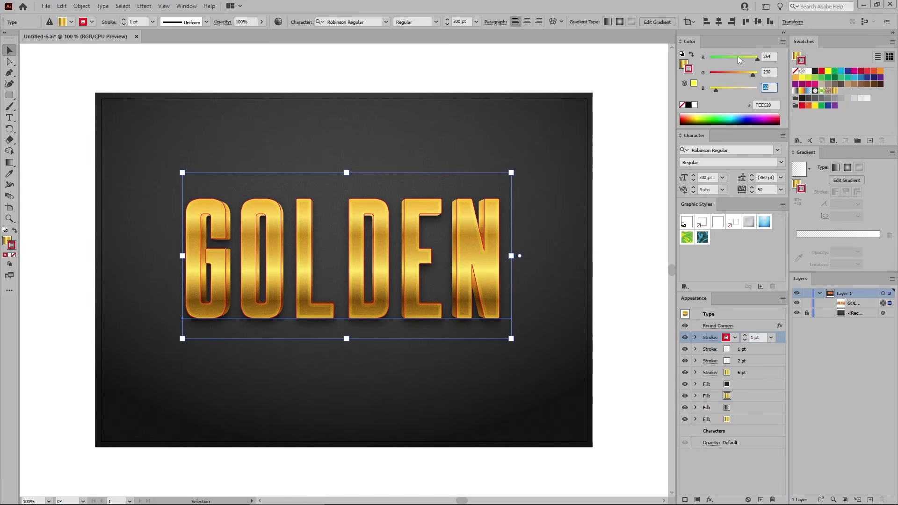
{"action": "type", "text": "103"}
{"action": "key", "text": "Return"}
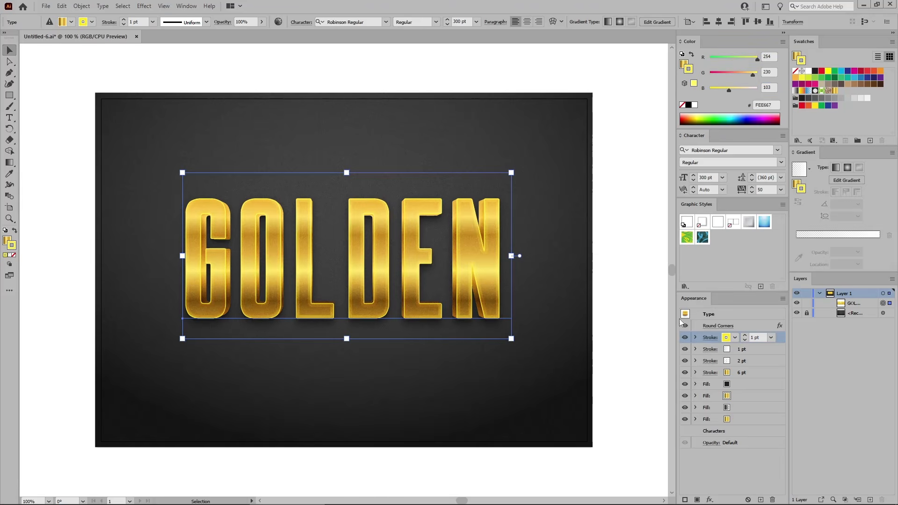
Step: Set the opacity of the new pale yellow stroke to 50%
{"action": "left_click", "coordinate": [696, 337]}
{"action": "left_click", "coordinate": [721, 349]}
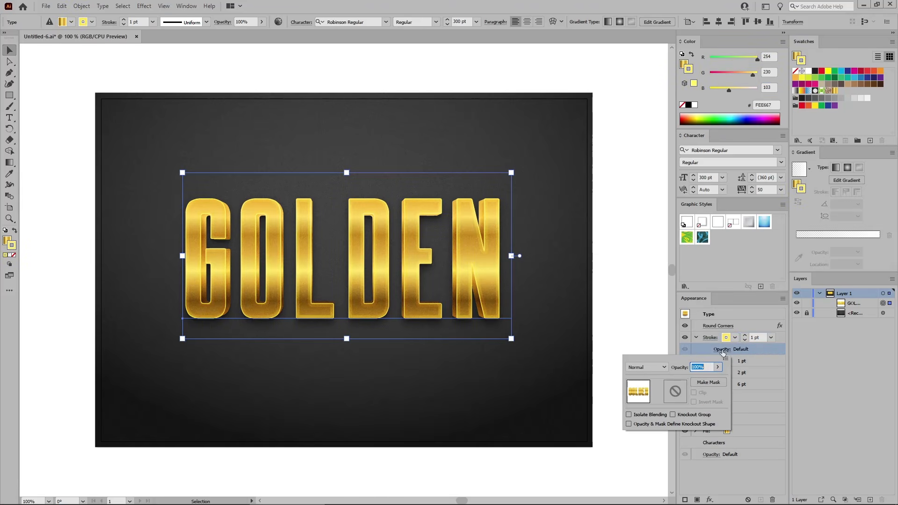
{"action": "type", "text": "50"}
{"action": "key", "text": "Return"}
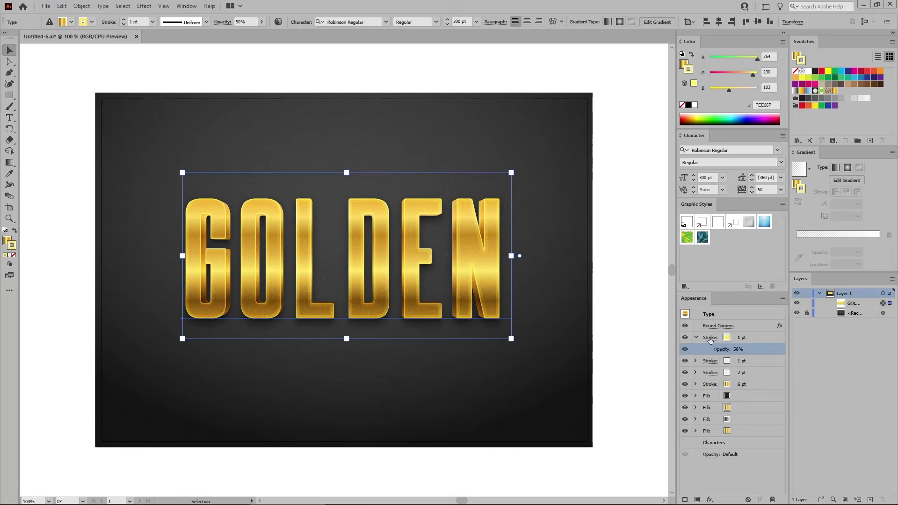
Step: Set the pale yellow stroke's weight to 4 pt and its profile to Width Profile 2
{"action": "left_click", "coordinate": [709, 337]}
{"action": "left_click", "coordinate": [677, 351]}
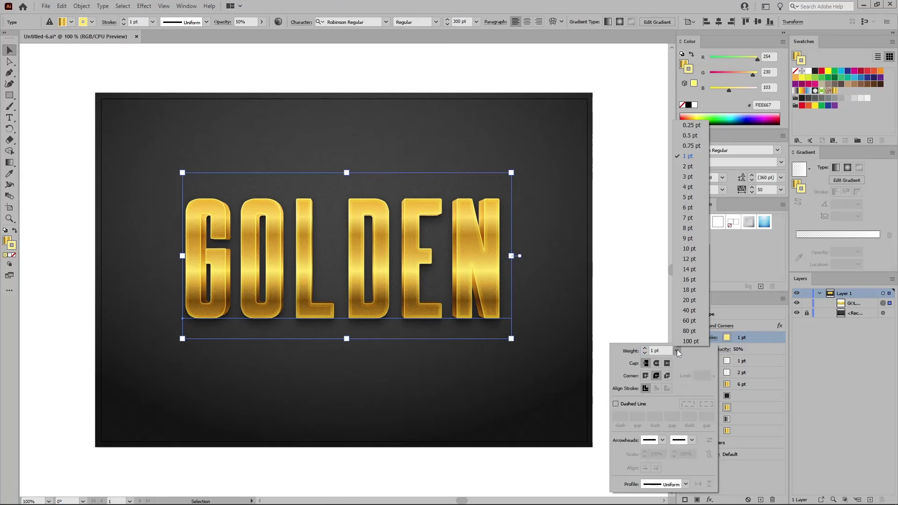
{"action": "left_click", "coordinate": [692, 186]}
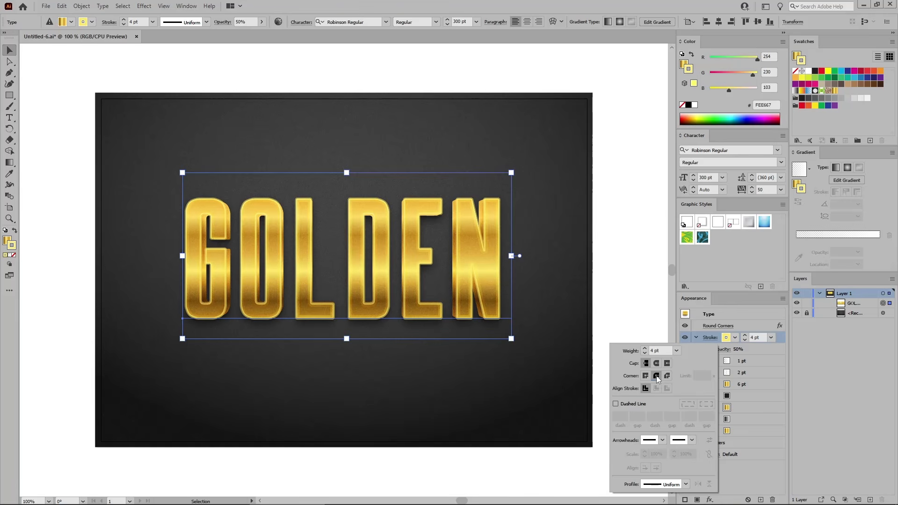
{"action": "left_click", "coordinate": [685, 484]}
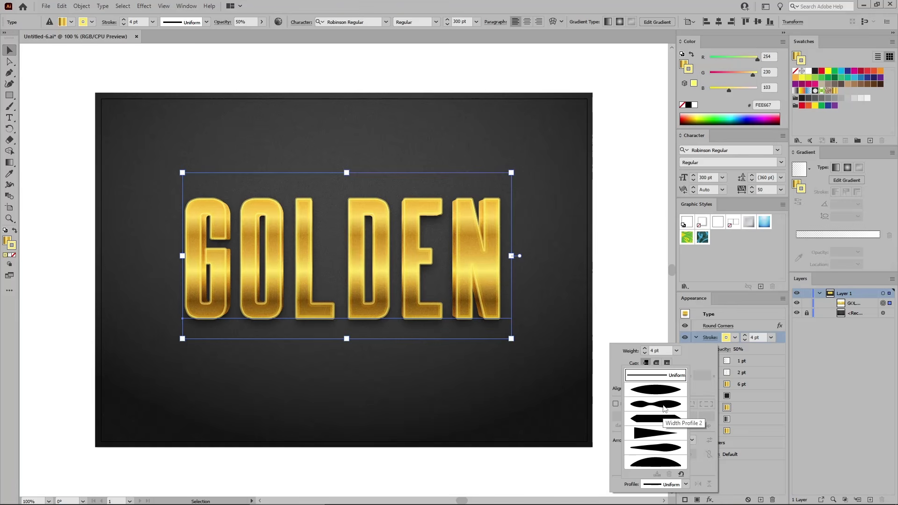
{"action": "key", "text": "Escape"}
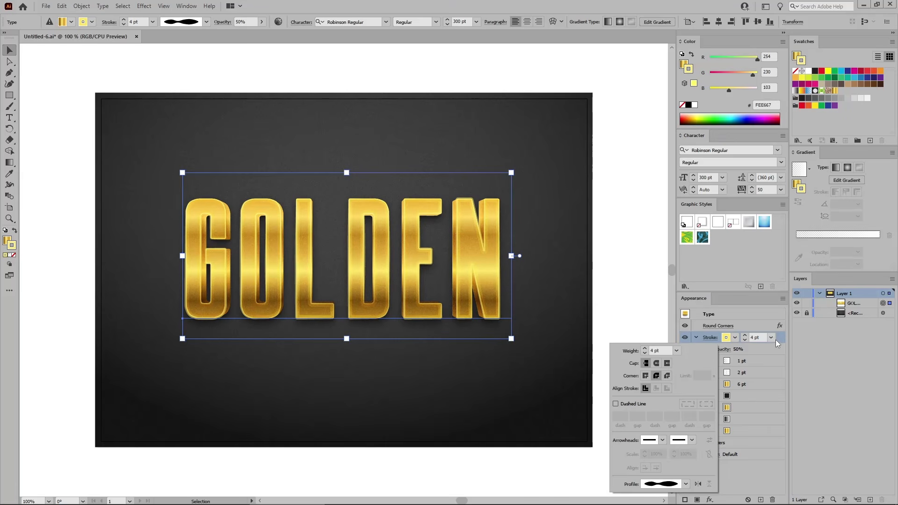
{"action": "left_click", "coordinate": [779, 337]}
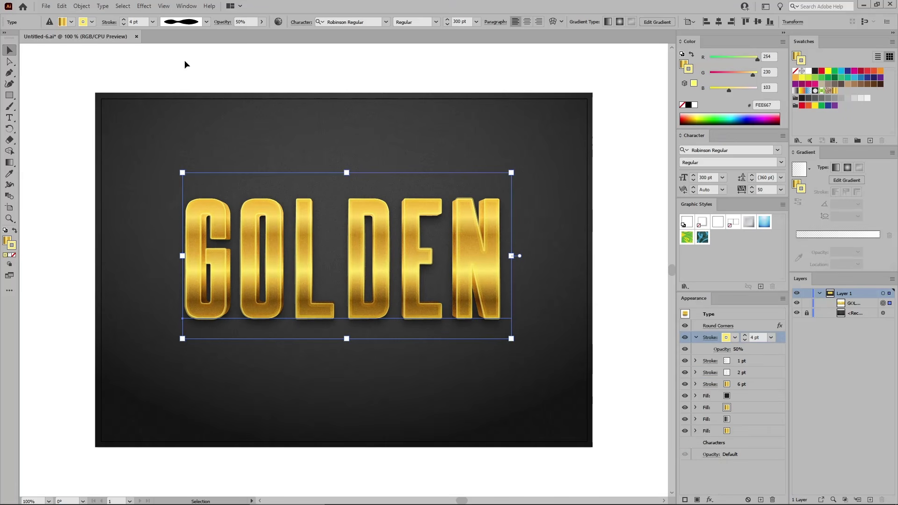
Step: Apply an Offset Path effect of -2 px to the topmost pale yellow stroke
{"action": "left_click", "coordinate": [144, 6]}
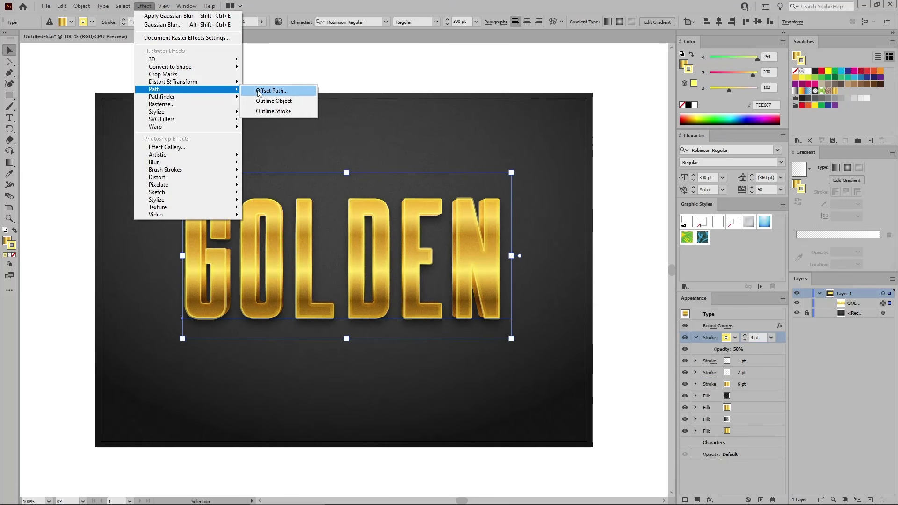
{"action": "left_click", "coordinate": [274, 90]}
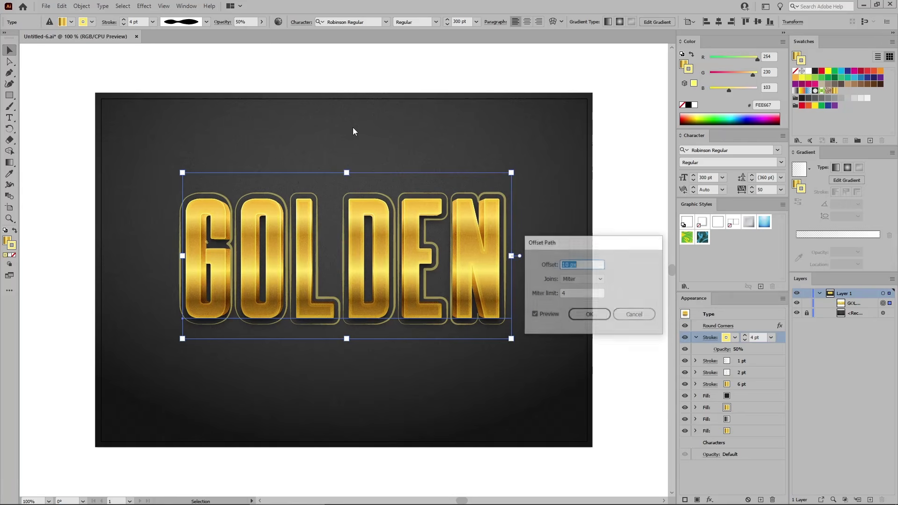
{"action": "type", "text": "-2"}
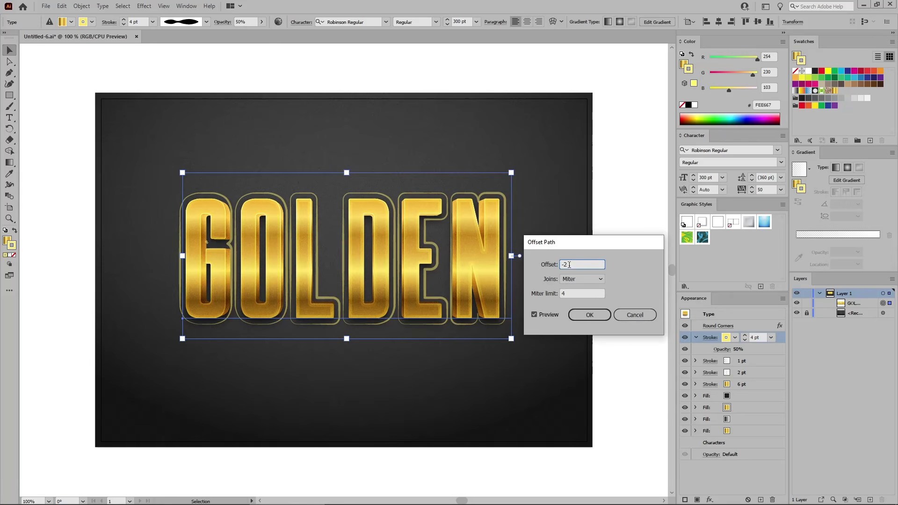
{"action": "left_click", "coordinate": [589, 316]}
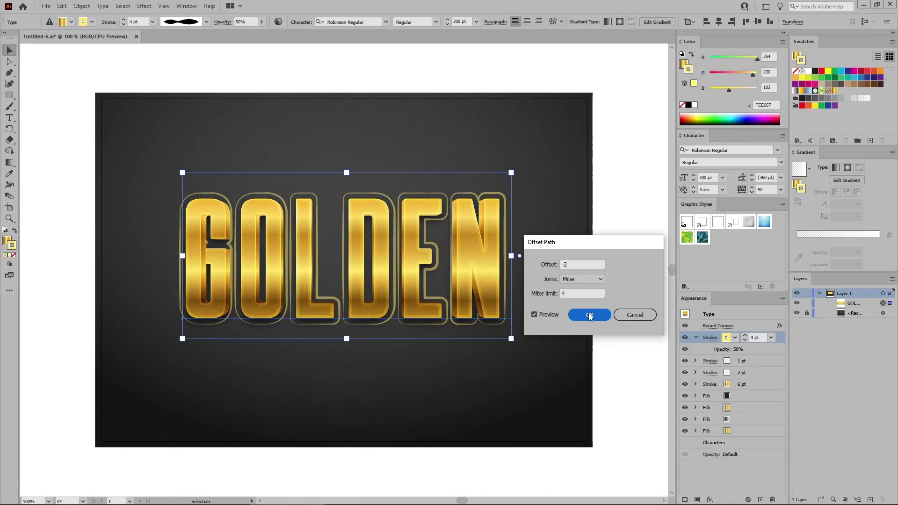
{"action": "left_click", "coordinate": [590, 321]}
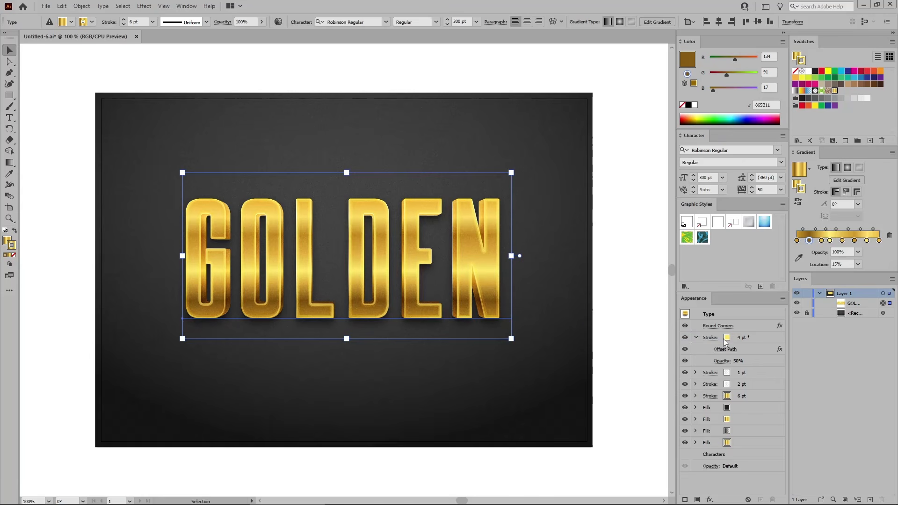
Step: Add a Gaussian Blur effect to the topmost 4 pt pale yellow stroke
{"action": "left_click", "coordinate": [765, 337]}
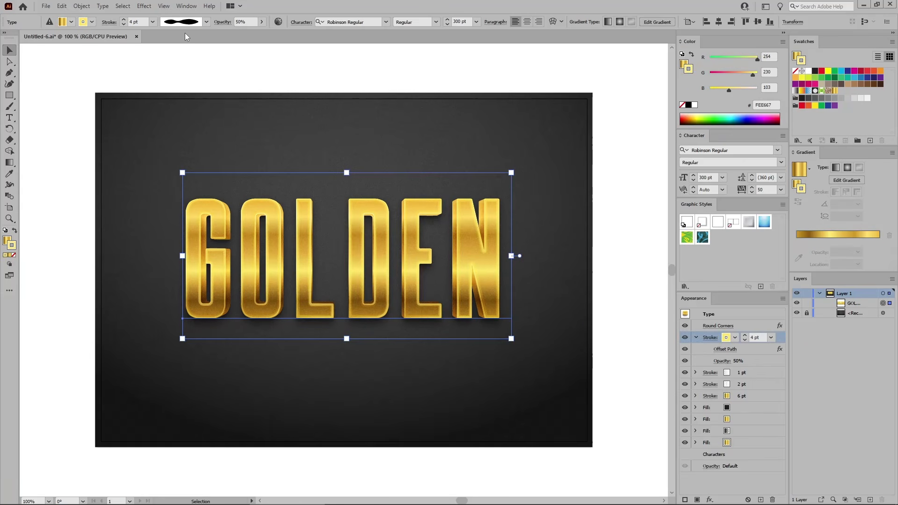
{"action": "left_click", "coordinate": [144, 6]}
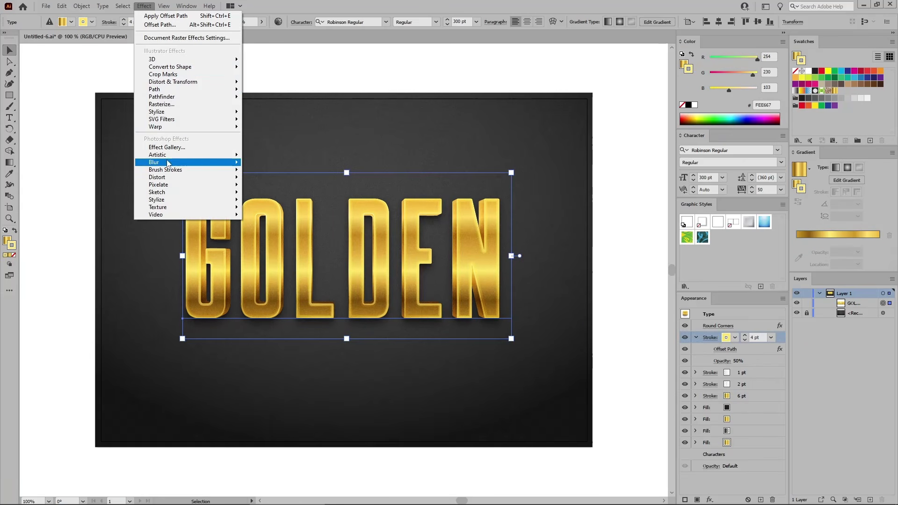
{"action": "mouse_move", "coordinate": [242, 162]}
{"action": "left_click", "coordinate": [269, 164]}
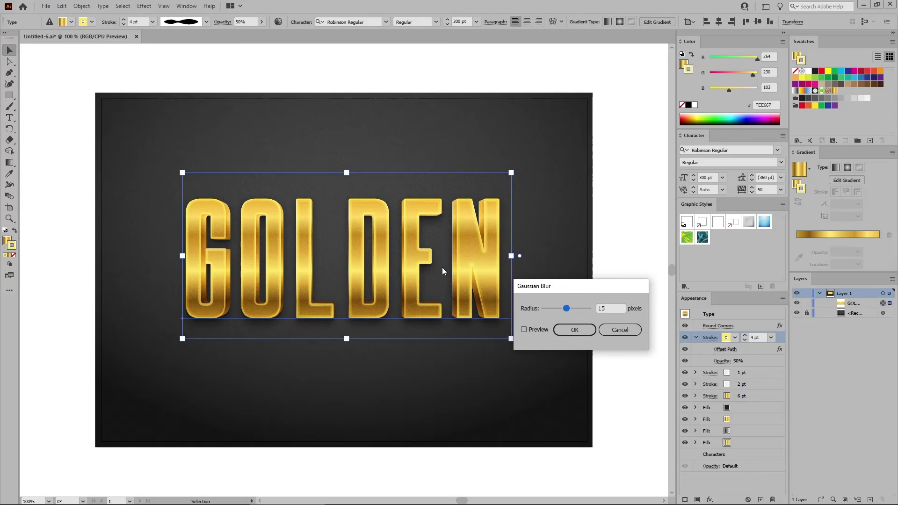
{"action": "left_click_drag", "start_coordinate": [607, 309], "coordinate": [586, 308]}
{"action": "left_click", "coordinate": [578, 330]}
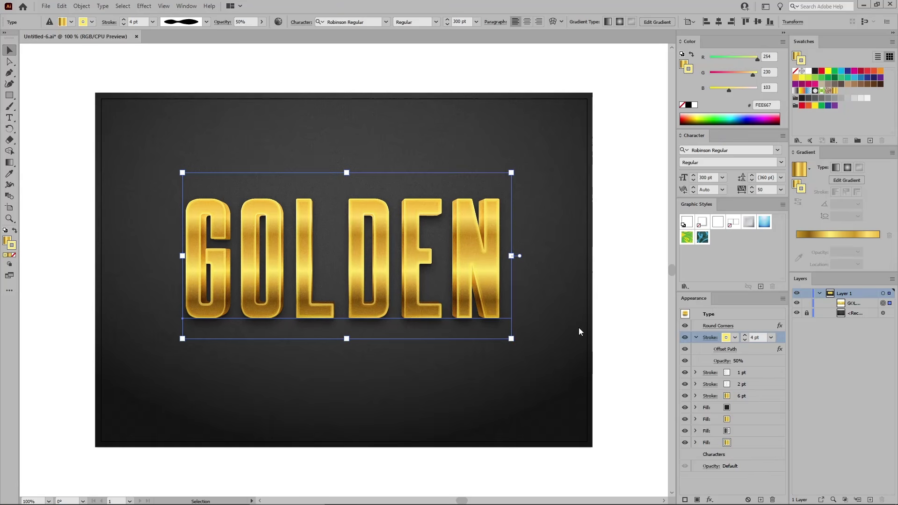
Step: Duplicate the blurred pale yellow stroke and delete the Gaussian Blur effect from the upper copy
{"action": "left_click", "coordinate": [766, 338]}
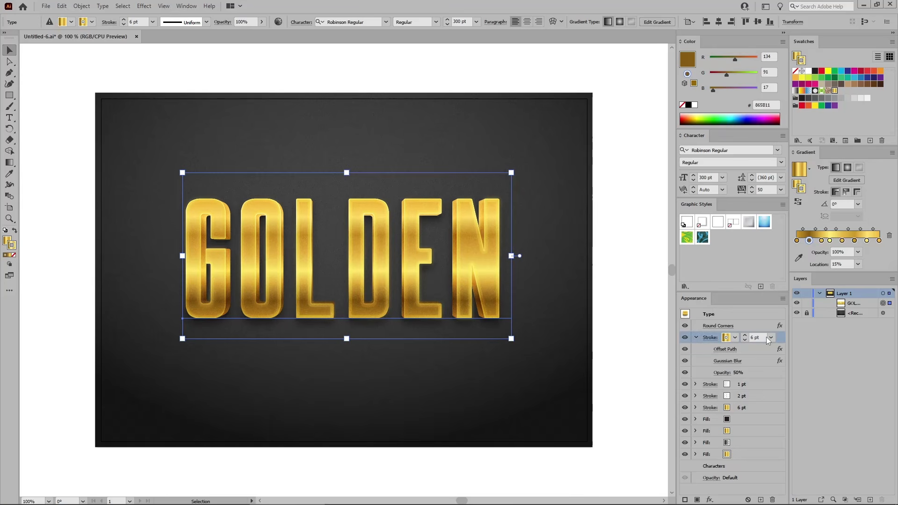
{"action": "left_click", "coordinate": [761, 500]}
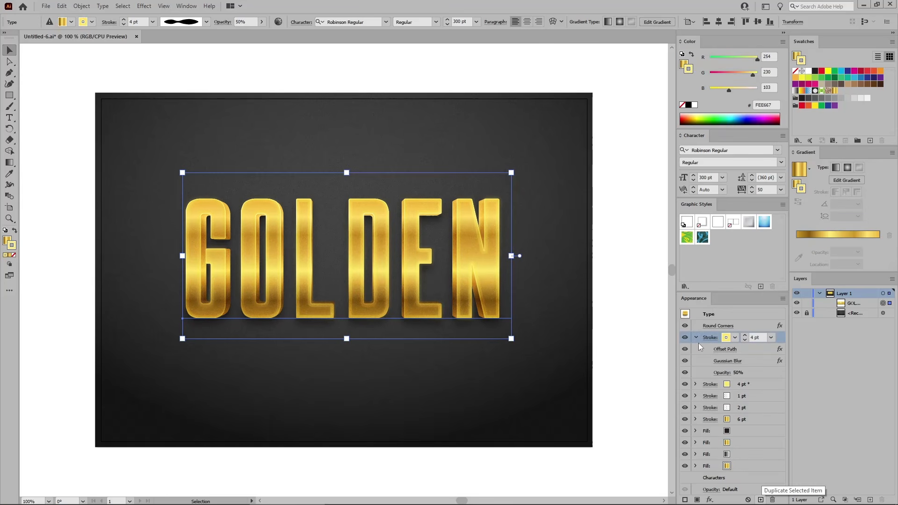
{"action": "left_click", "coordinate": [761, 361]}
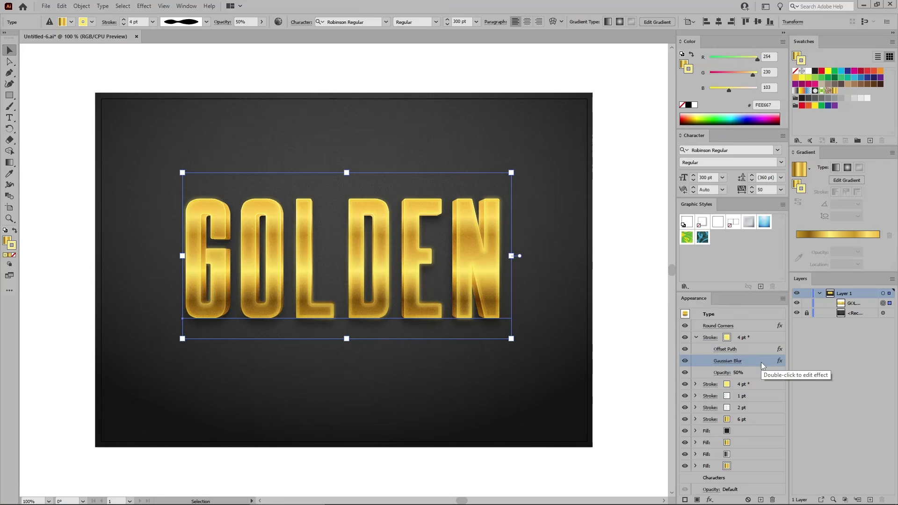
{"action": "left_click", "coordinate": [773, 499]}
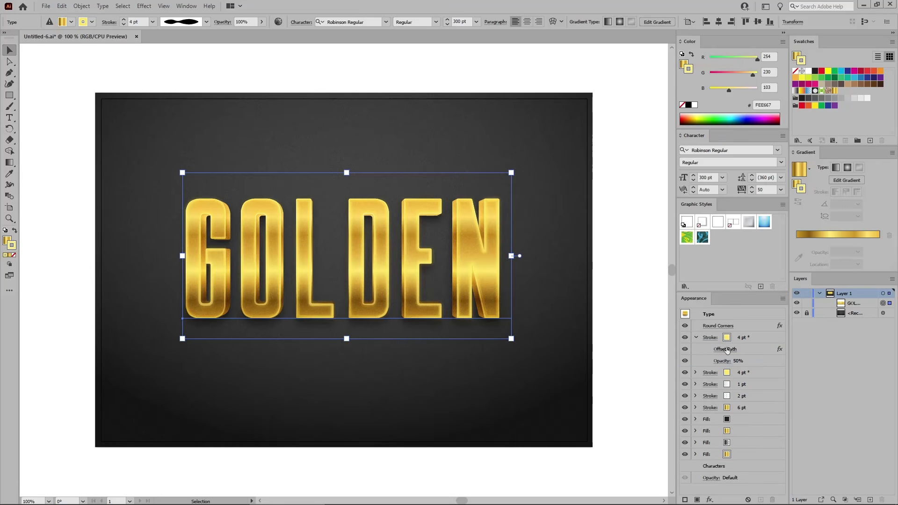
Step: Set the Offset Path effect of the topmost pale yellow stroke to -1 px
{"action": "left_click", "coordinate": [726, 348]}
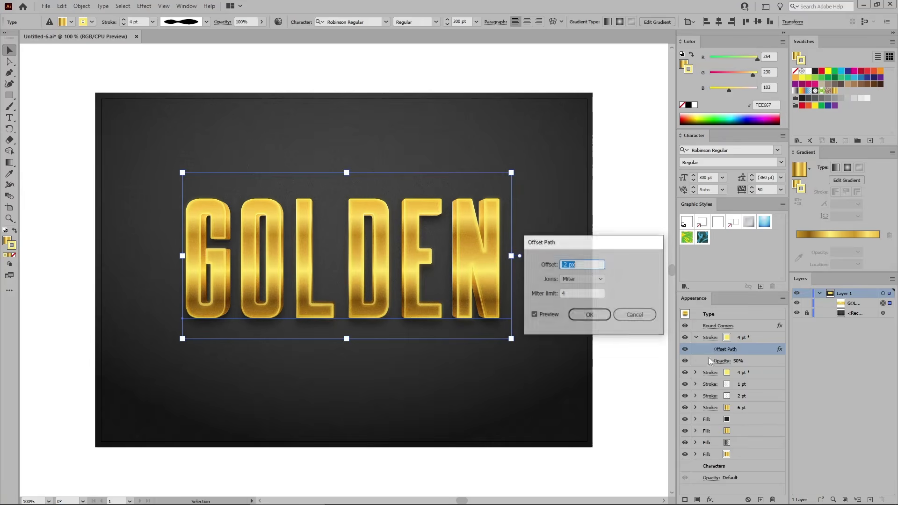
{"action": "left_click", "coordinate": [564, 264]}
{"action": "type", "text": "1"}
{"action": "left_click", "coordinate": [588, 315]}
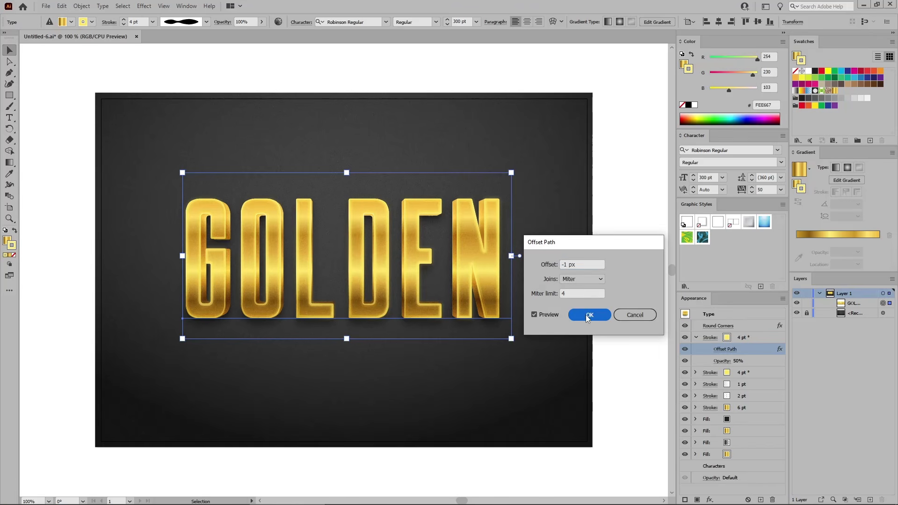
Step: Set the topmost stroke's opacity to 25% and its blending mode to Overlay
{"action": "left_click", "coordinate": [750, 339]}
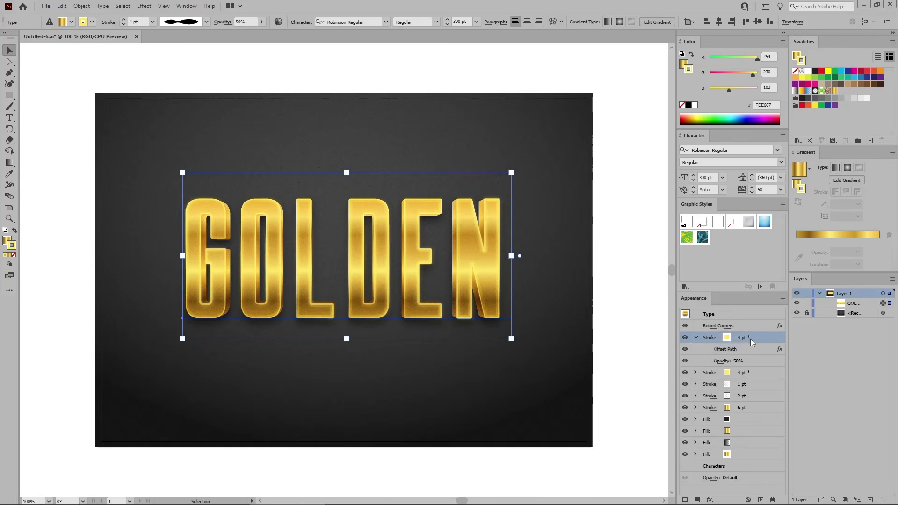
{"action": "left_click", "coordinate": [726, 363]}
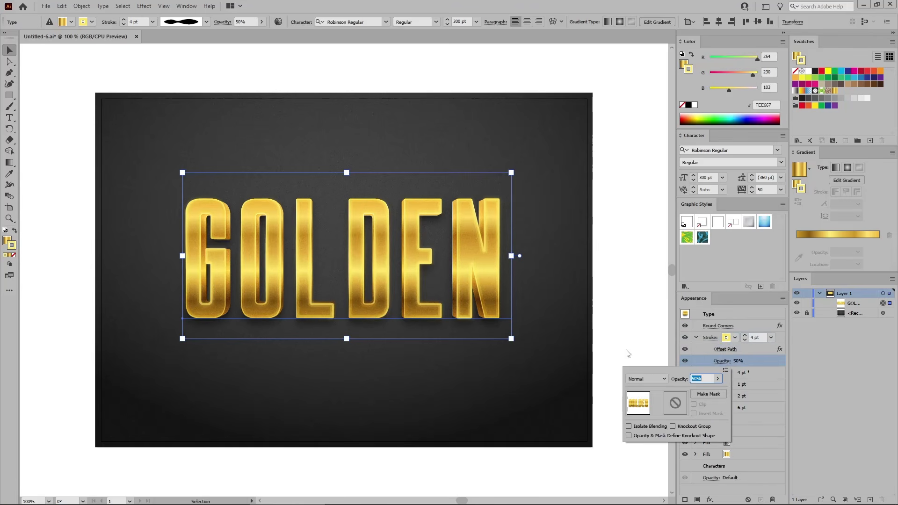
{"action": "type", "text": "25"}
{"action": "left_click", "coordinate": [655, 380]}
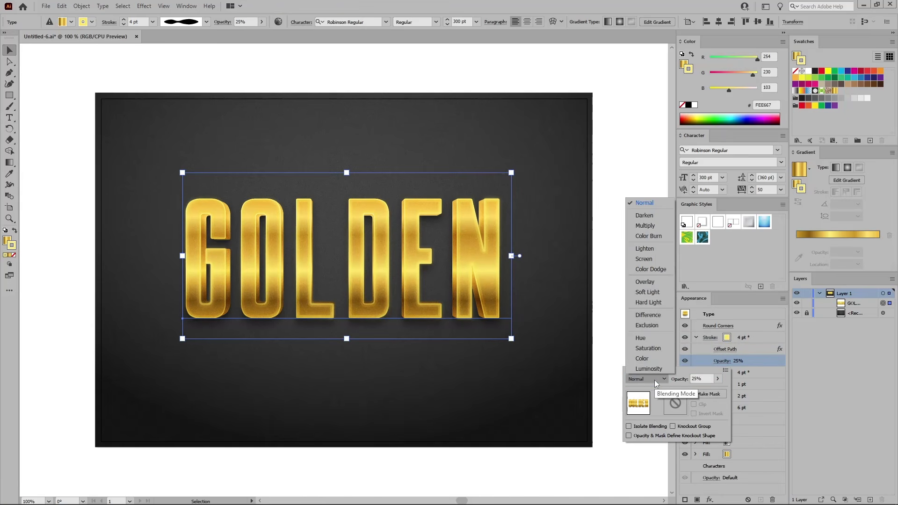
{"action": "left_click", "coordinate": [649, 284]}
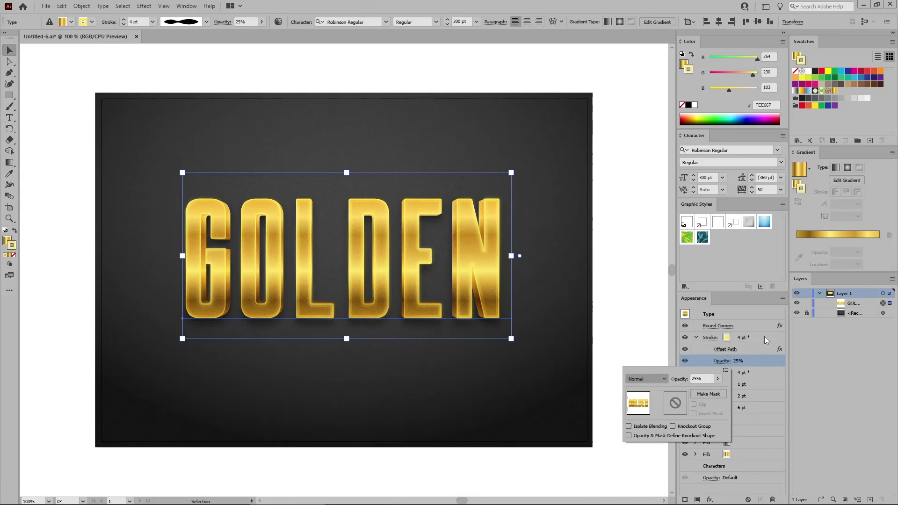
Step: Set the topmost stroke's weight to 2 pt
{"action": "left_click", "coordinate": [764, 336]}
{"action": "left_click", "coordinate": [762, 337]}
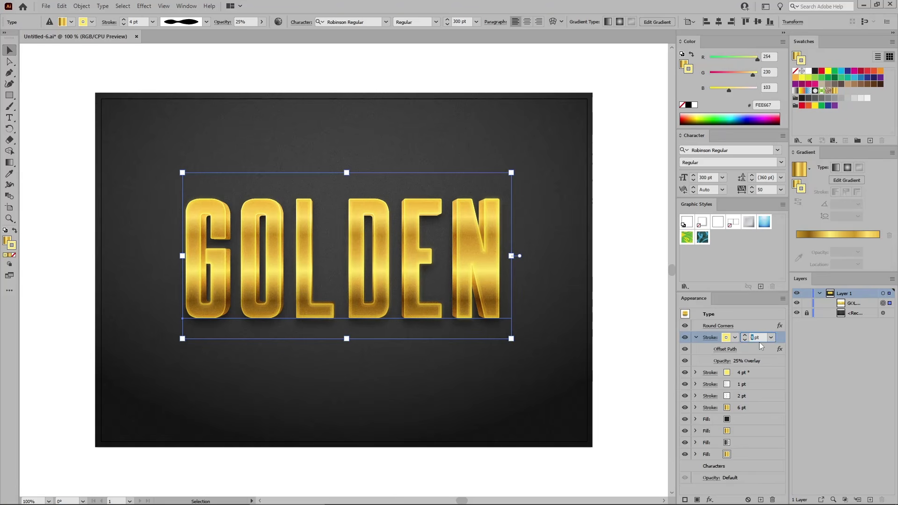
{"action": "key", "text": "Return"}
Step: Create an ellipse 90 px wide and 7 px high below the letter G of the text
{"action": "left_click", "coordinate": [11, 97]}
{"action": "left_click_drag", "start_coordinate": [11, 97], "coordinate": [27, 106]}
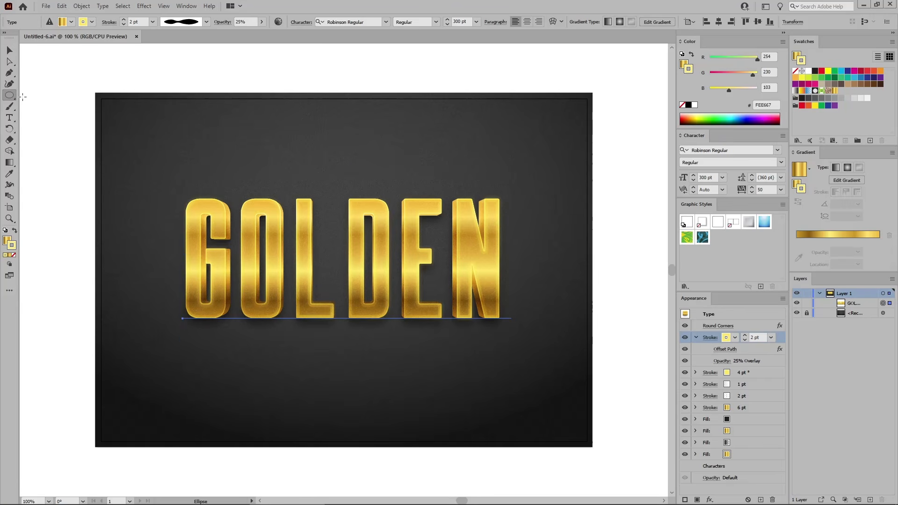
{"action": "left_click", "coordinate": [217, 359]}
{"action": "type", "text": "90"}
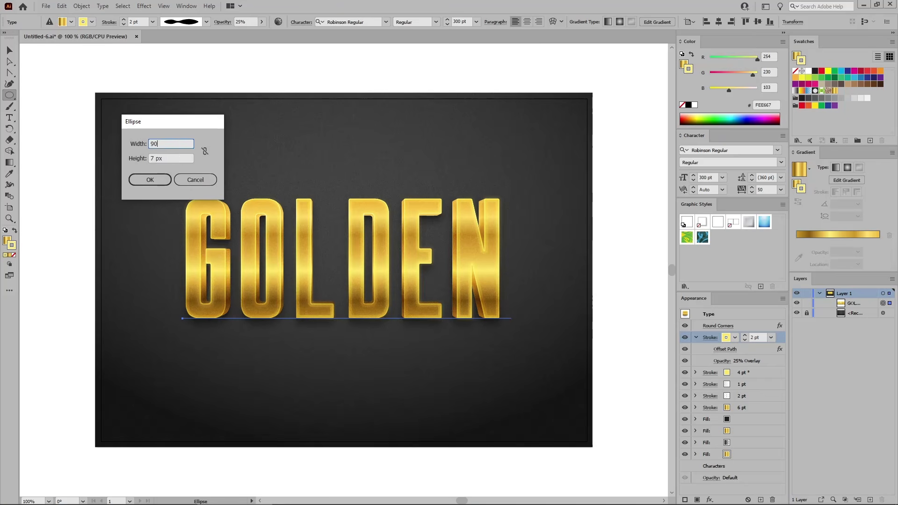
{"action": "key", "text": "Tab"}
{"action": "type", "text": "7"}
{"action": "key", "text": "Return"}
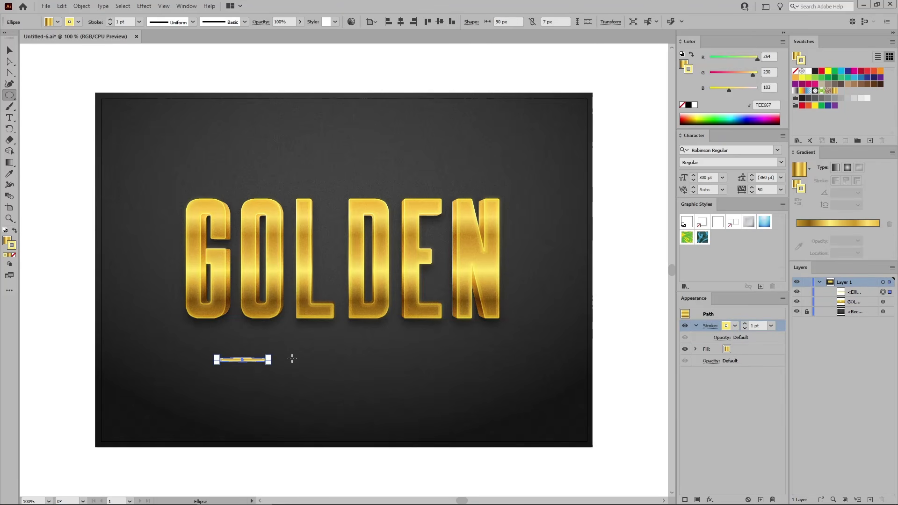
Step: Remove the stroke color from the new ellipse by setting it to None
{"action": "key", "text": "ctrl+equal"}
{"action": "key", "text": "ctrl+equal"}
{"action": "key", "text": "ctrl+equal"}
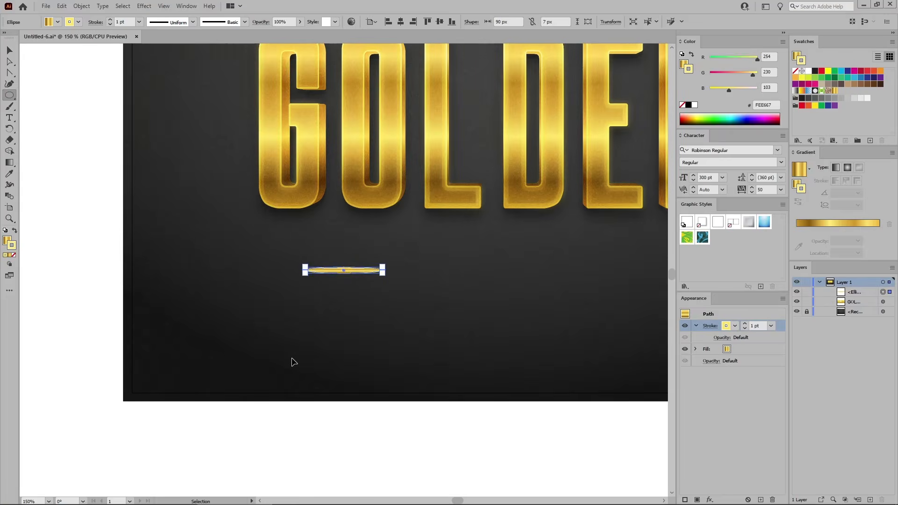
{"action": "key", "text": "ctrl+equal"}
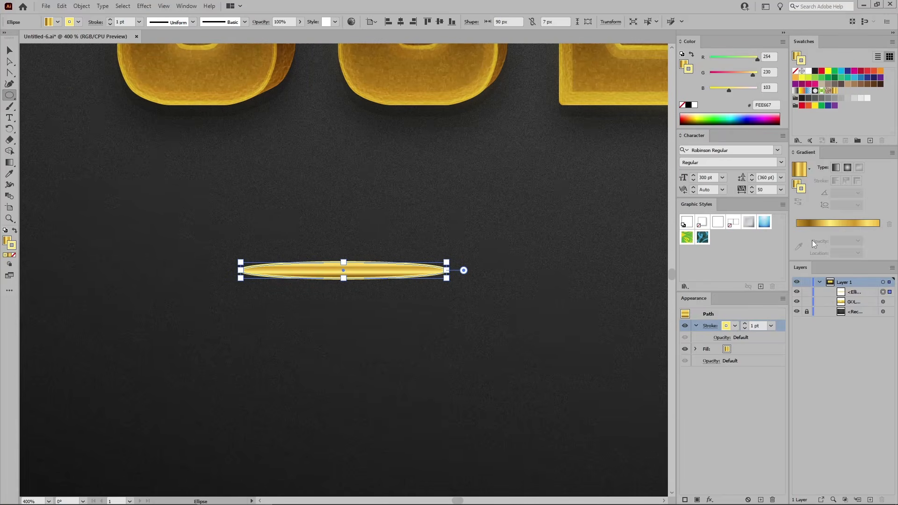
{"action": "left_click", "coordinate": [796, 71]}
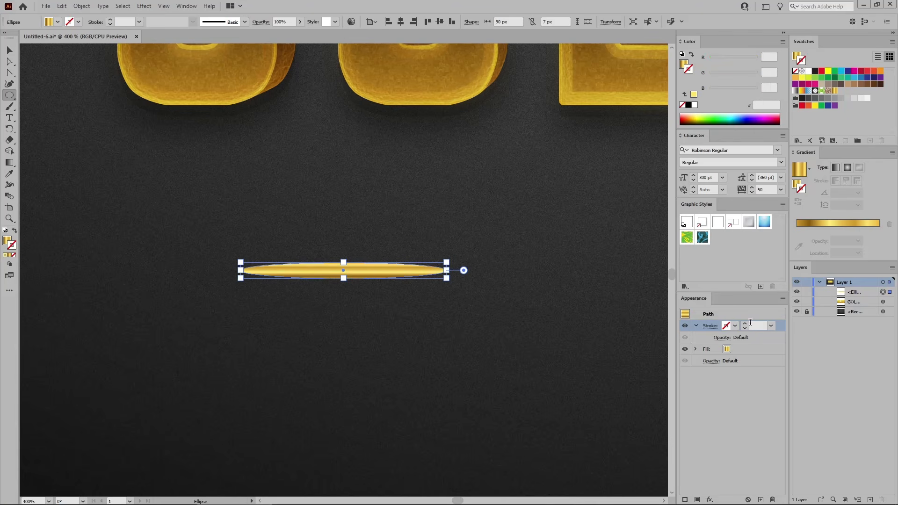
Step: Fill the ellipse with the preset white-to-black linear gradient and set its black stop's location to 50%
{"action": "left_click", "coordinate": [755, 348]}
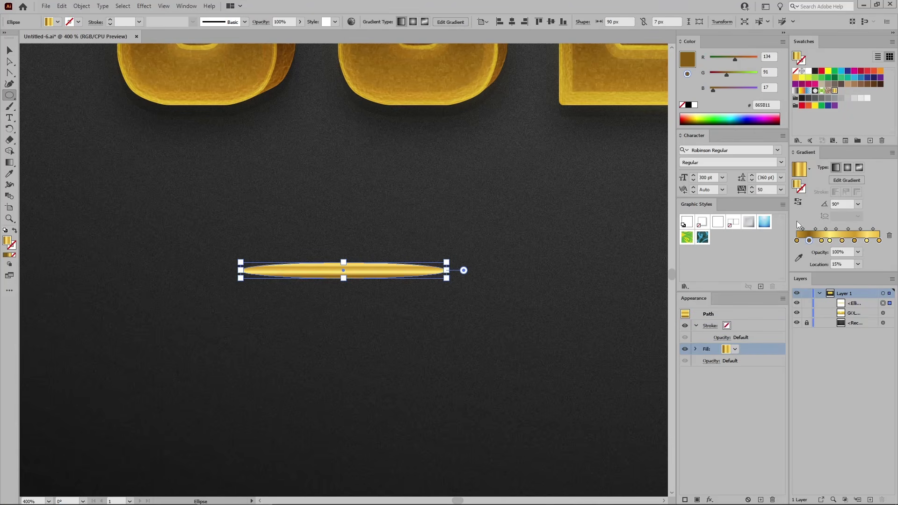
{"action": "left_click", "coordinate": [810, 168]}
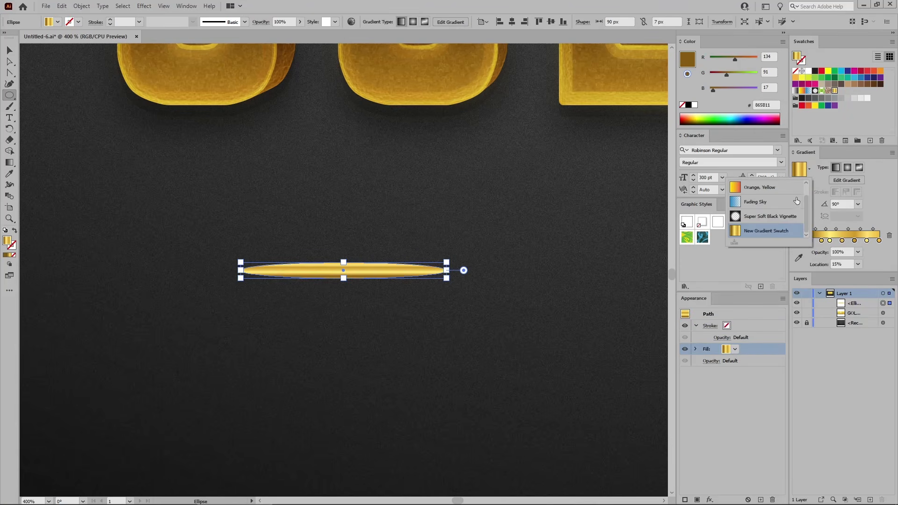
{"action": "left_click", "coordinate": [757, 186]}
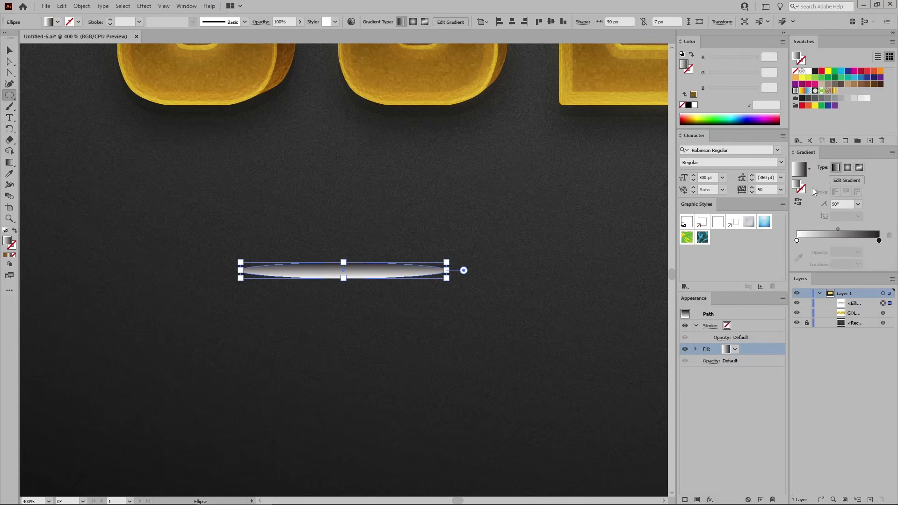
{"action": "left_click", "coordinate": [879, 240]}
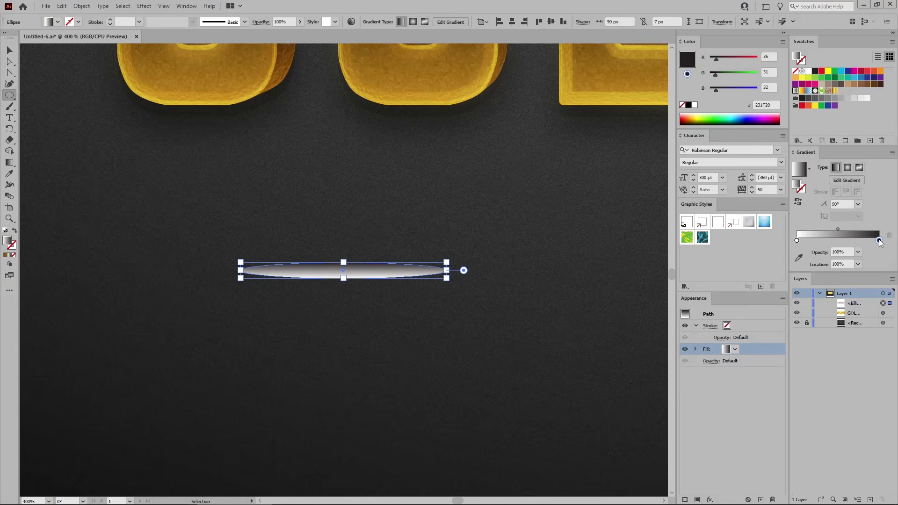
{"action": "left_click", "coordinate": [852, 264]}
{"action": "type", "text": "50"}
{"action": "key", "text": "Return"}
Step: Set the color of the gradient stop at 50% to R 254, G 235, B 79
{"action": "double_click", "coordinate": [838, 241]}
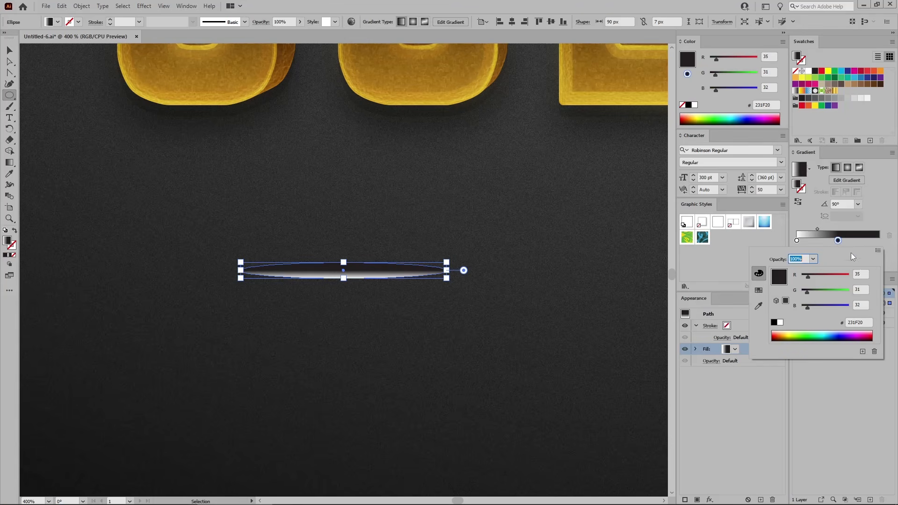
{"action": "left_click", "coordinate": [861, 274]}
{"action": "type", "text": "254"}
{"action": "key", "text": "Tab"}
{"action": "type", "text": "235"}
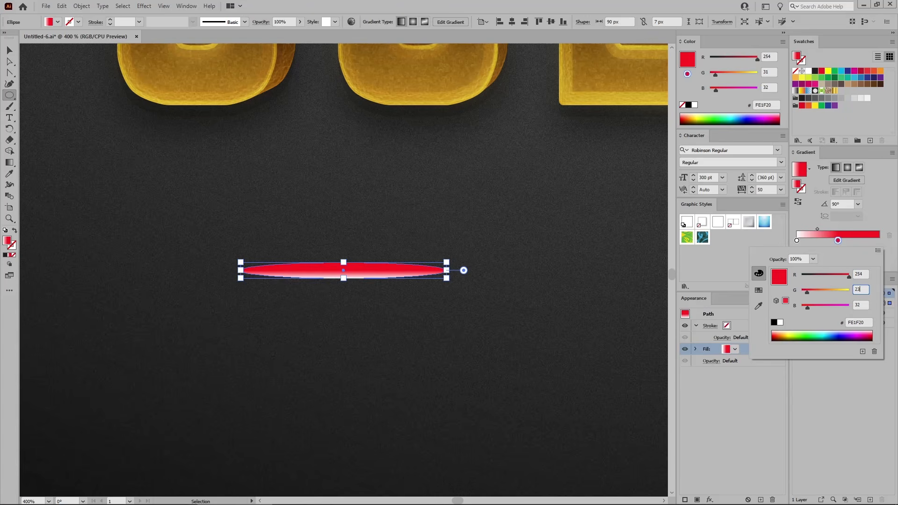
{"action": "key", "text": "Tab"}
{"action": "type", "text": "7"}
{"action": "key", "text": "Return"}
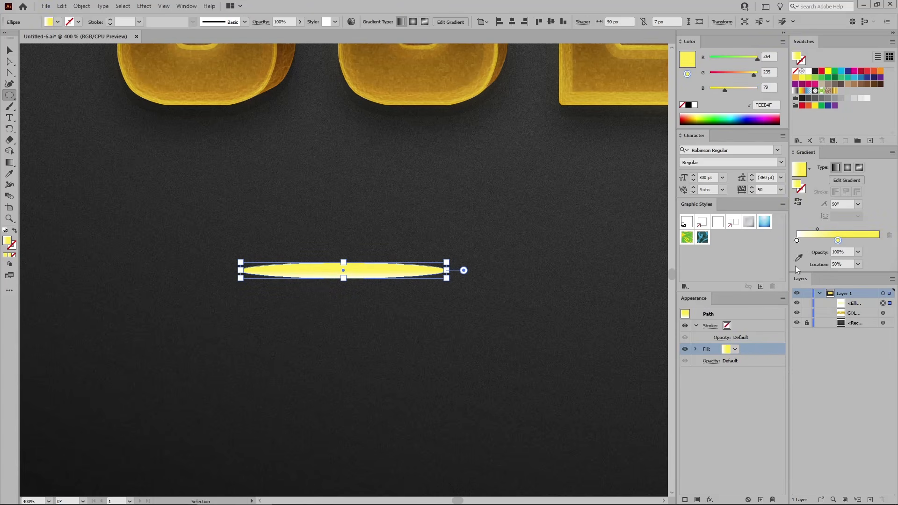
Step: Set the opacity of the ellipse gradient's white starting stop to 0%
{"action": "double_click", "coordinate": [797, 241]}
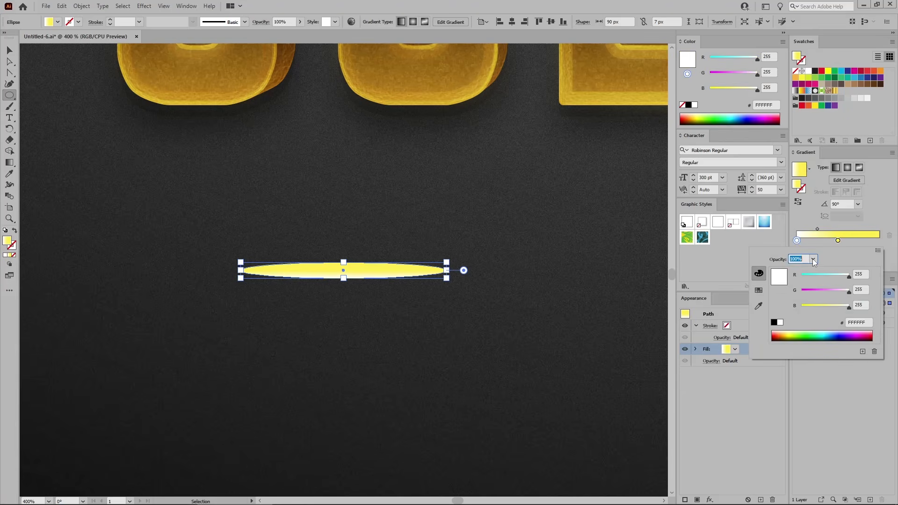
{"action": "left_click", "coordinate": [813, 259]}
{"action": "left_click", "coordinate": [821, 270]}
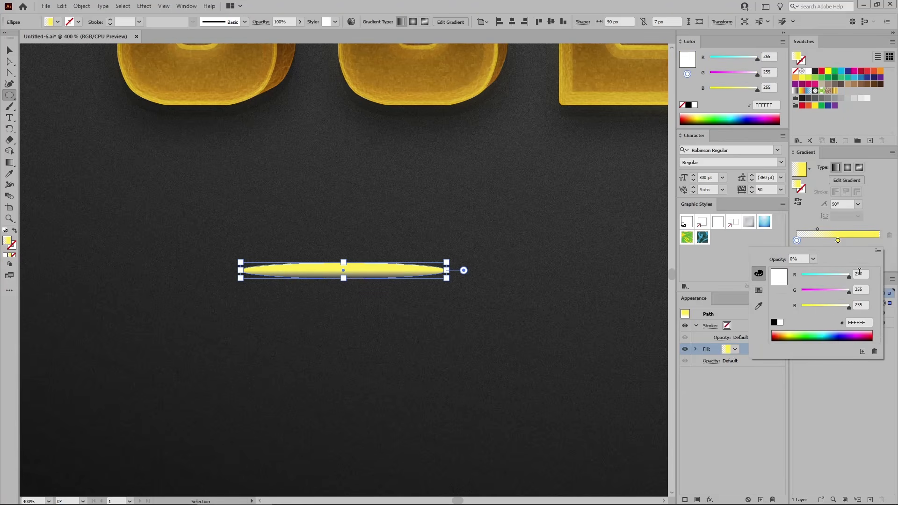
Step: Set the color of the ellipse gradient's starting stop to R 231, G 184, B 70
{"action": "left_click", "coordinate": [848, 275]}
{"action": "type", "text": "231"}
{"action": "key", "text": "Tab"}
{"action": "type", "text": "184"}
{"action": "key", "text": "Tab"}
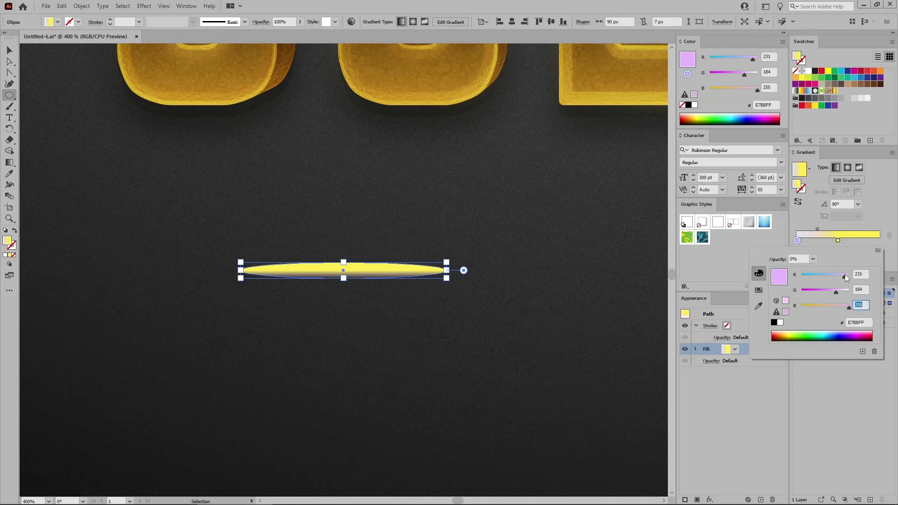
{"action": "type", "text": "70"}
{"action": "key", "text": "Return"}
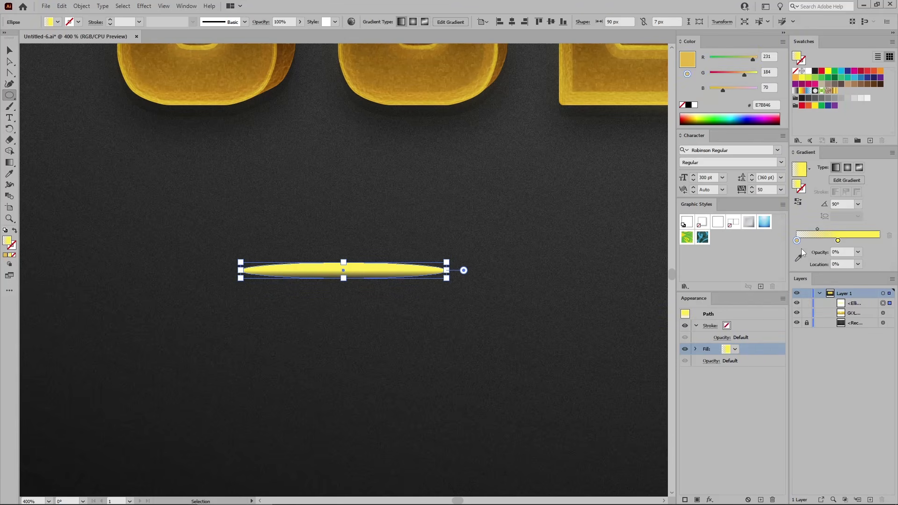
Step: Duplicate the transparent starting stop to the 100% location of the gradient and set the gradient angle to 0°
{"action": "left_click_drag", "start_coordinate": [803, 241], "coordinate": [884, 243]}
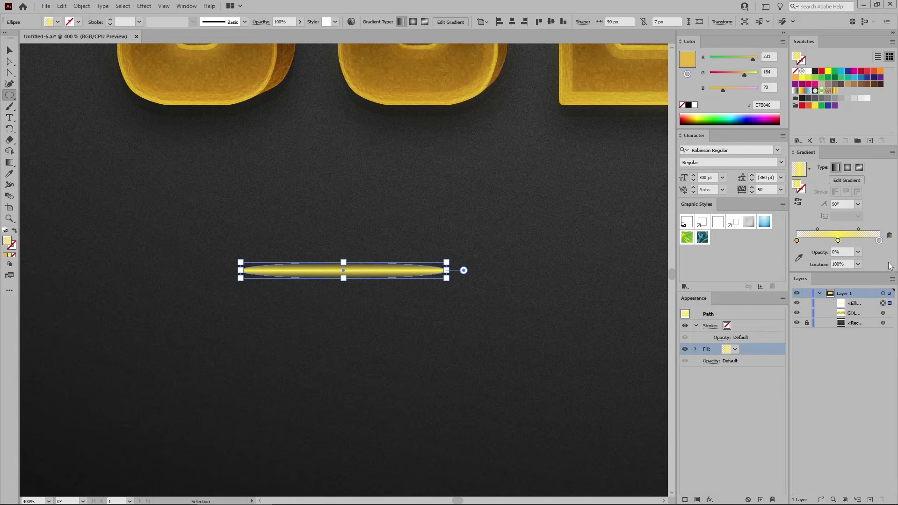
{"action": "left_click_drag", "start_coordinate": [847, 205], "coordinate": [820, 208]}
{"action": "type", "text": "0"}
{"action": "key", "text": "Return"}
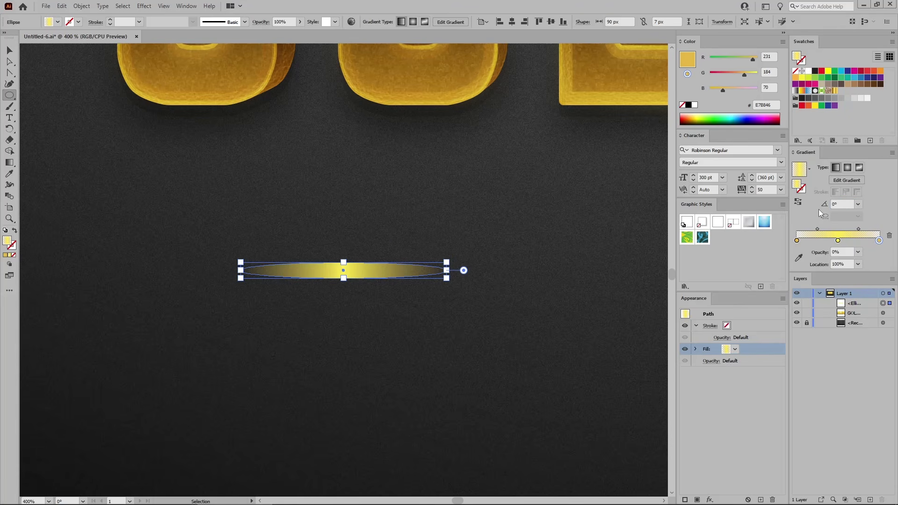
Step: Apply a Gaussian Blur effect to the yellow gradient ellipse
{"action": "left_click", "coordinate": [144, 6]}
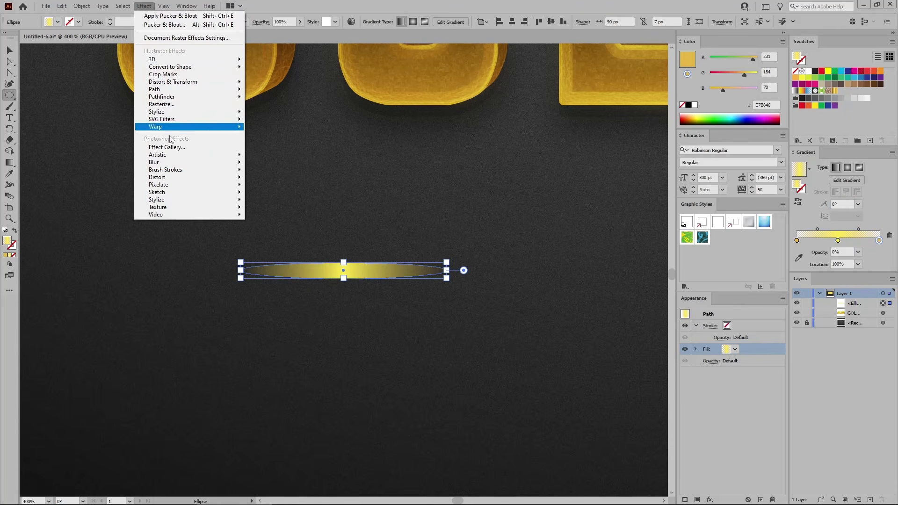
{"action": "mouse_move", "coordinate": [220, 163]}
{"action": "left_click", "coordinate": [260, 161]}
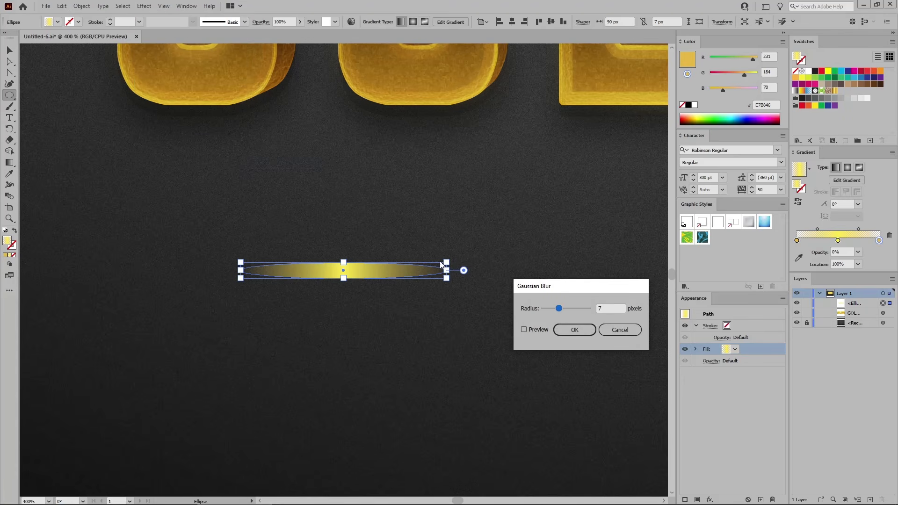
{"action": "double_click", "coordinate": [599, 309]}
{"action": "left_click", "coordinate": [574, 329]}
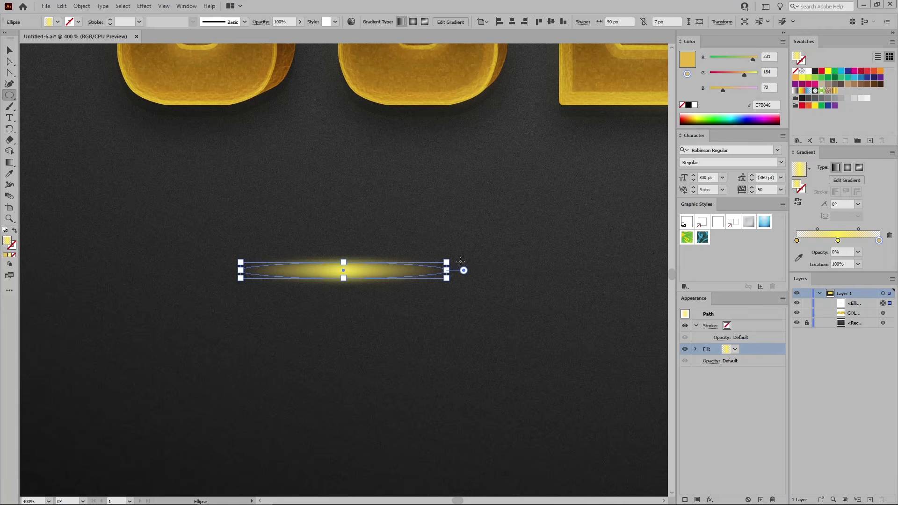
Step: Convert the two outer end points of the blurred ellipse into sharp corners with the Anchor Point Tool
{"action": "left_click", "coordinate": [10, 73]}
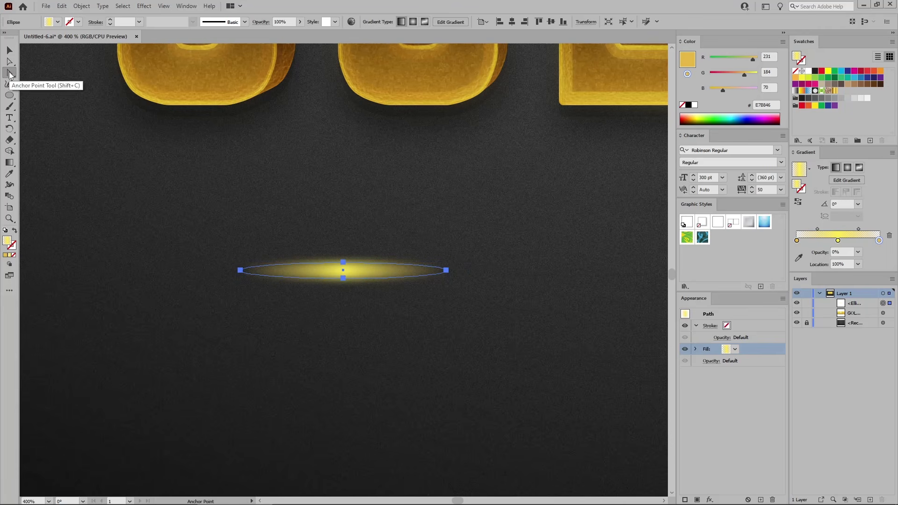
{"action": "left_click", "coordinate": [446, 270]}
{"action": "left_click", "coordinate": [241, 270]}
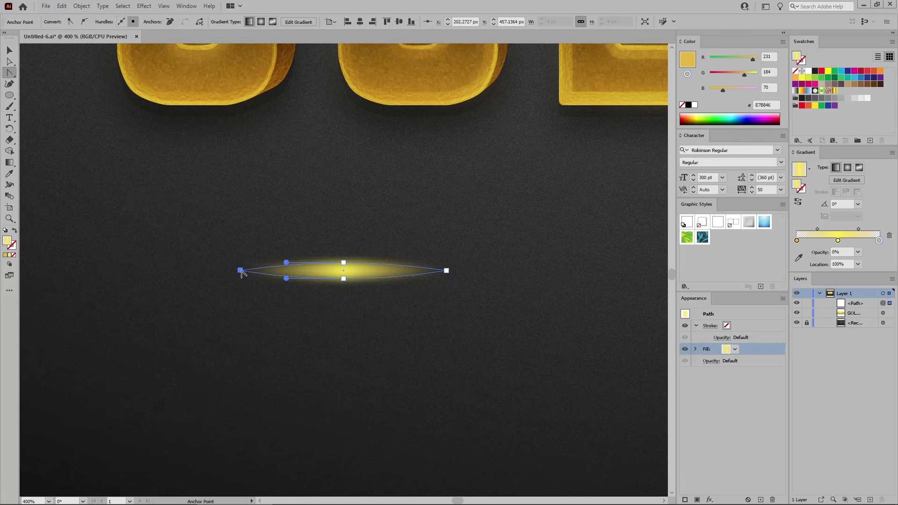
Step: Create a 30 x 3 px ellipse below the yellow flare
{"action": "left_click", "coordinate": [9, 95]}
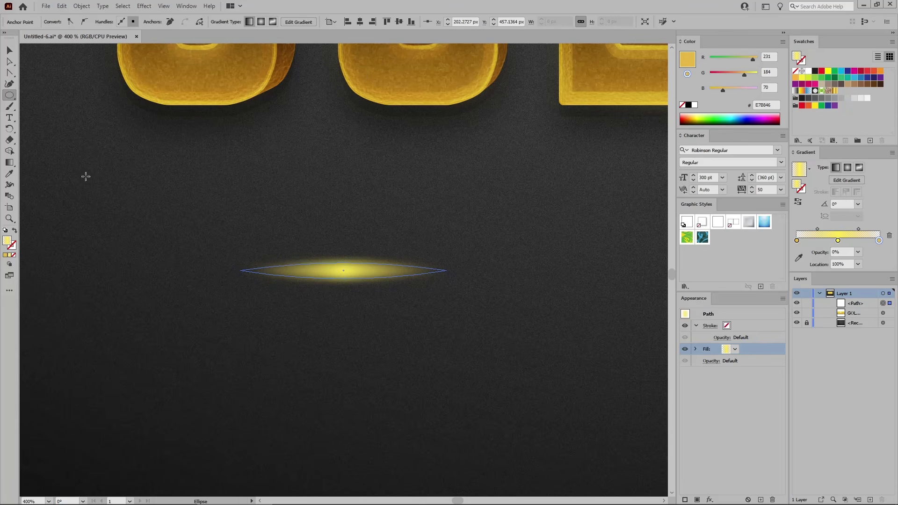
{"action": "left_click", "coordinate": [189, 289]}
{"action": "left_click", "coordinate": [180, 159]}
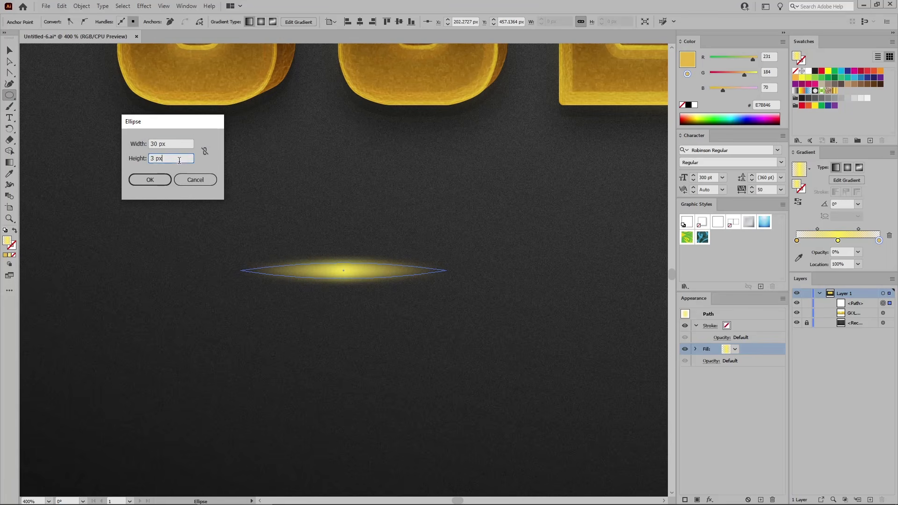
{"action": "left_click", "coordinate": [159, 184]}
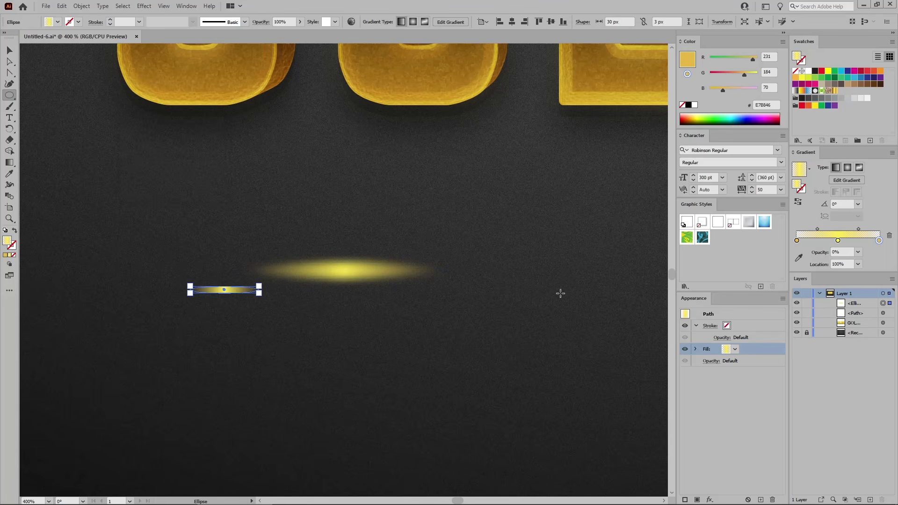
Step: Color the small ellipse's middle gradient stop white and set its end stop to R 254, G 235, B 79
{"action": "left_click", "coordinate": [838, 241]}
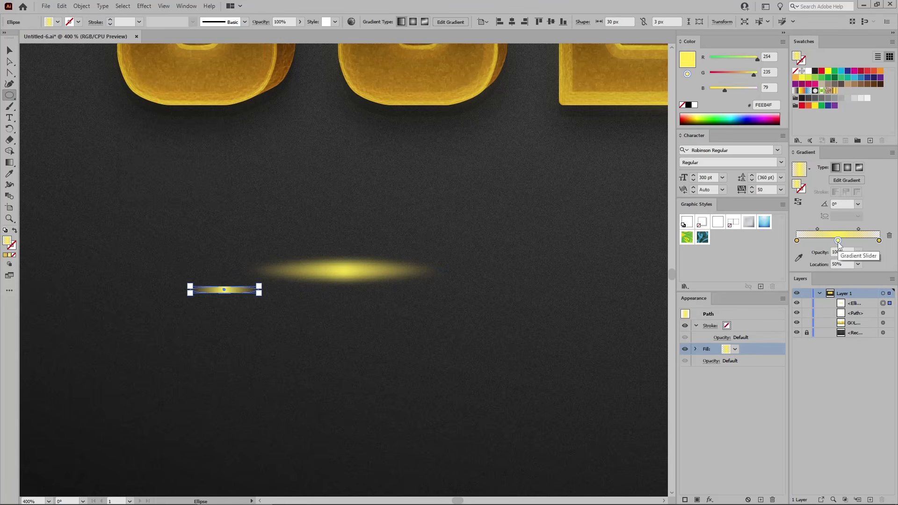
{"action": "left_click", "coordinate": [809, 73]}
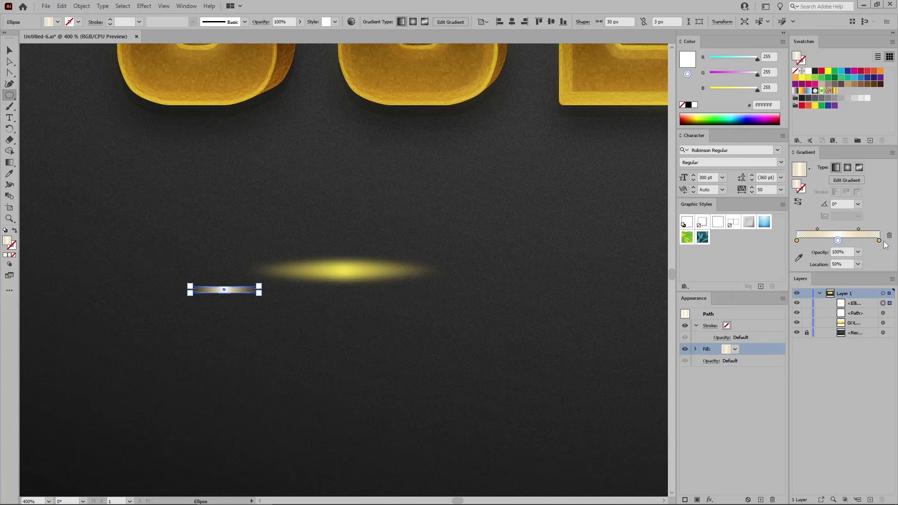
{"action": "left_click", "coordinate": [879, 240]}
{"action": "double_click", "coordinate": [879, 241]}
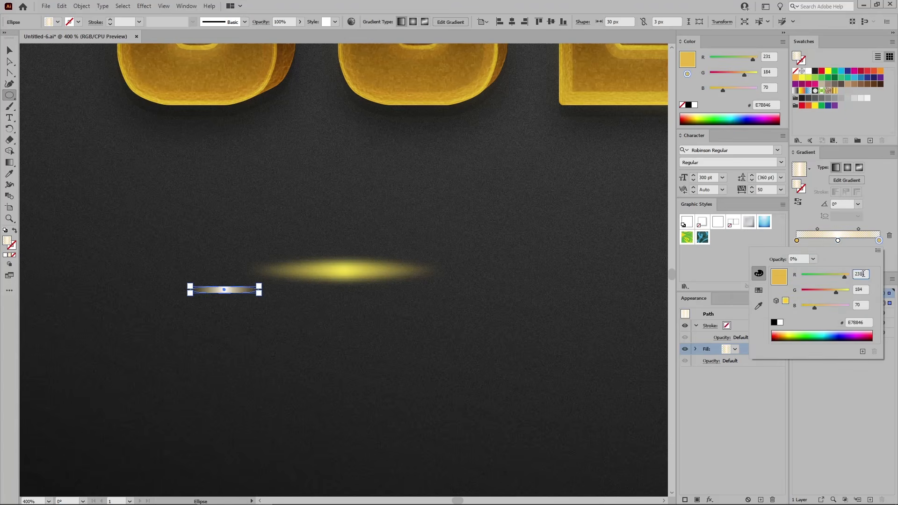
{"action": "type", "text": "254"}
{"action": "key", "text": "Tab"}
{"action": "type", "text": "235"}
{"action": "key", "text": "Tab"}
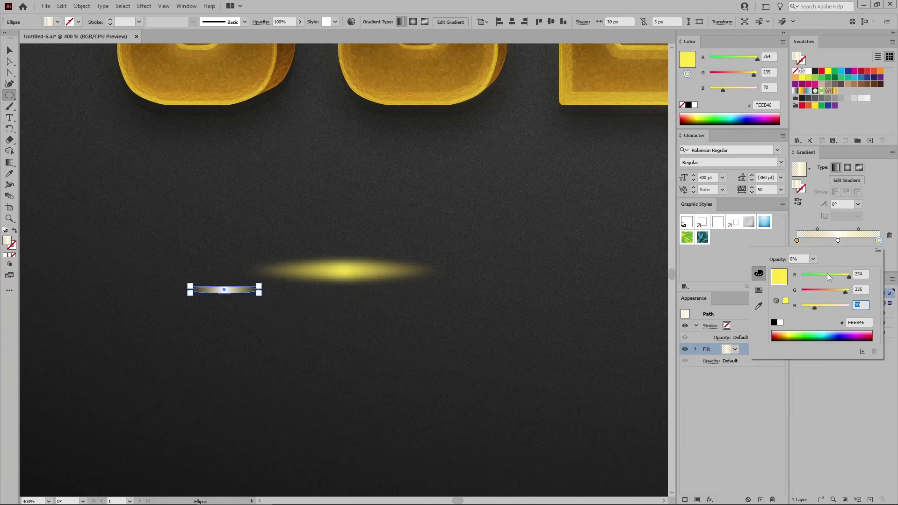
{"action": "type", "text": "79"}
Step: Copy the end stop's hex color FEEB4F to the starting stop and apply the last Gaussian Blur to the ellipse
{"action": "left_click", "coordinate": [862, 323]}
{"action": "key", "text": "ctrl+c"}
{"action": "left_click", "coordinate": [796, 240]}
{"action": "double_click", "coordinate": [796, 241]}
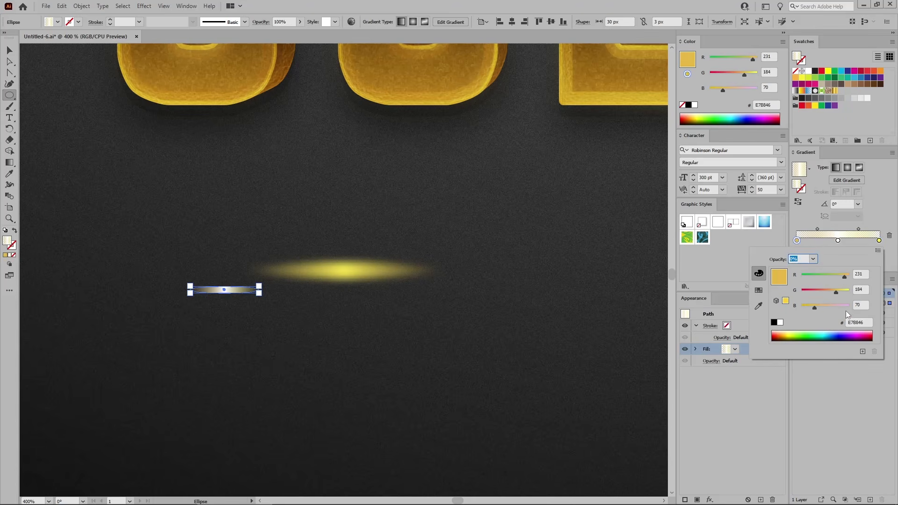
{"action": "left_click", "coordinate": [858, 322]}
{"action": "key", "text": "ctrl+v"}
{"action": "key", "text": "Return"}
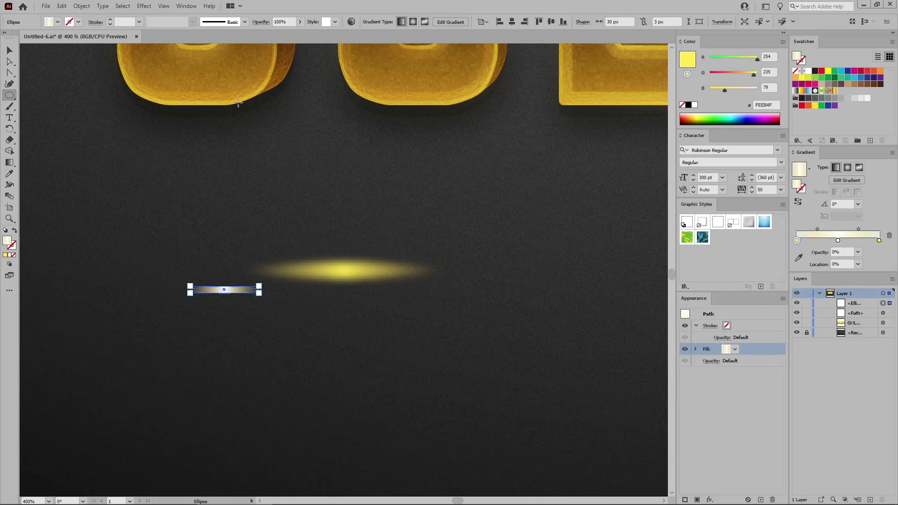
{"action": "left_click", "coordinate": [145, 6]}
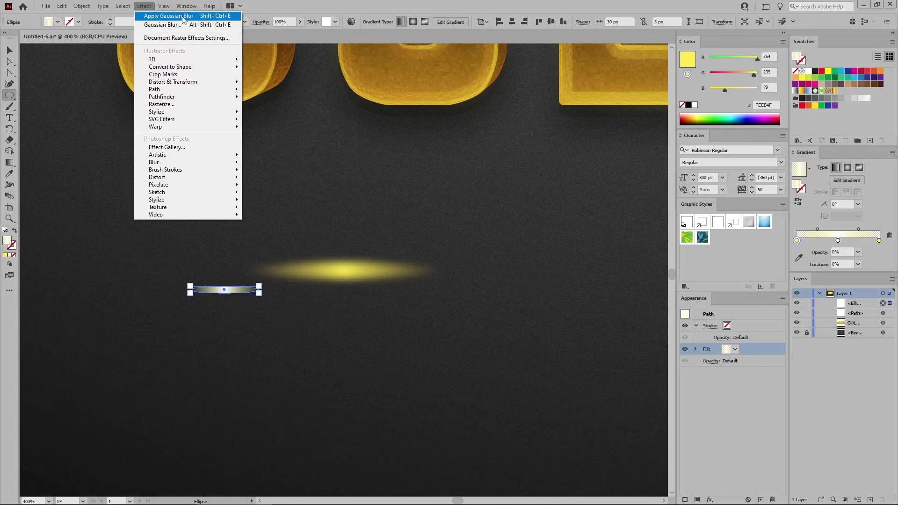
{"action": "left_click", "coordinate": [198, 17]}
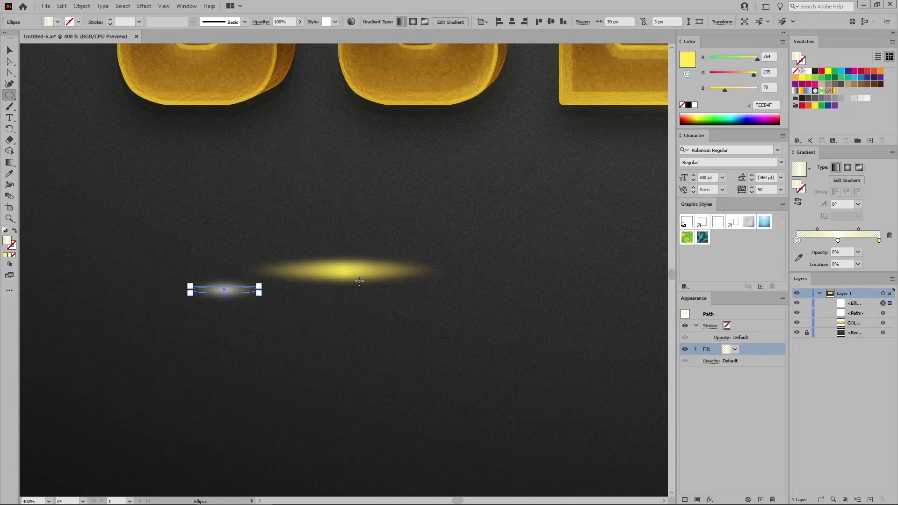
Step: Create a 50 x 1 px ellipse just below and beyond the right tip of the yellow flare
{"action": "left_click", "coordinate": [446, 287]}
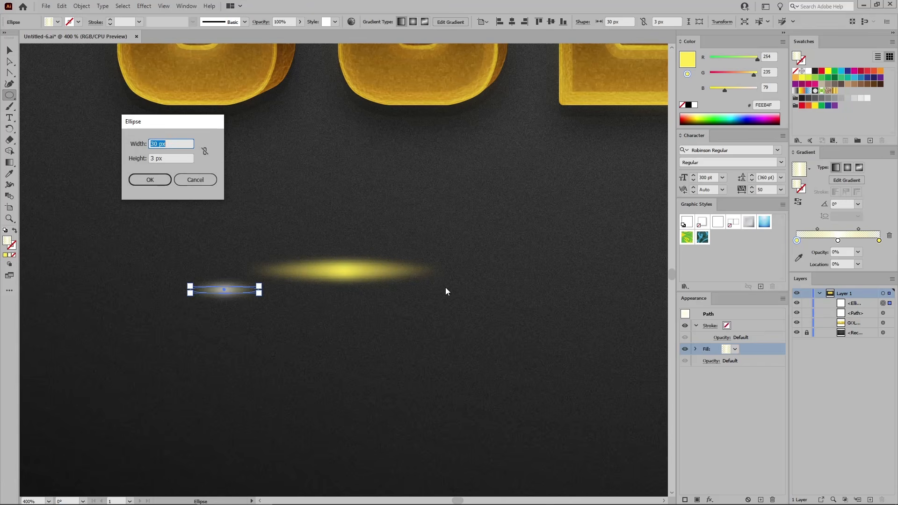
{"action": "type", "text": "50"}
{"action": "key", "text": "Tab"}
{"action": "type", "text": "1"}
{"action": "left_click", "coordinate": [150, 180]}
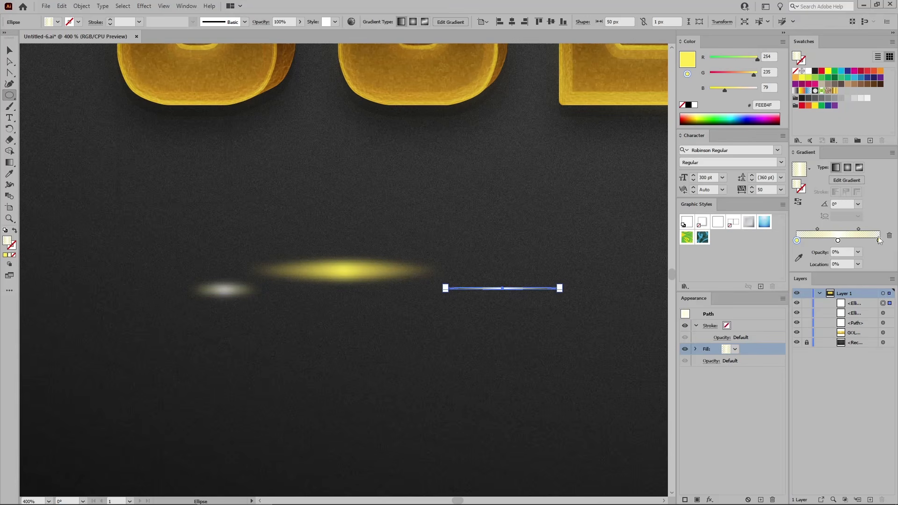
Step: Set the blending mode of the 50 x 1 px ellipse's fill to Soft Light
{"action": "left_click", "coordinate": [696, 349]}
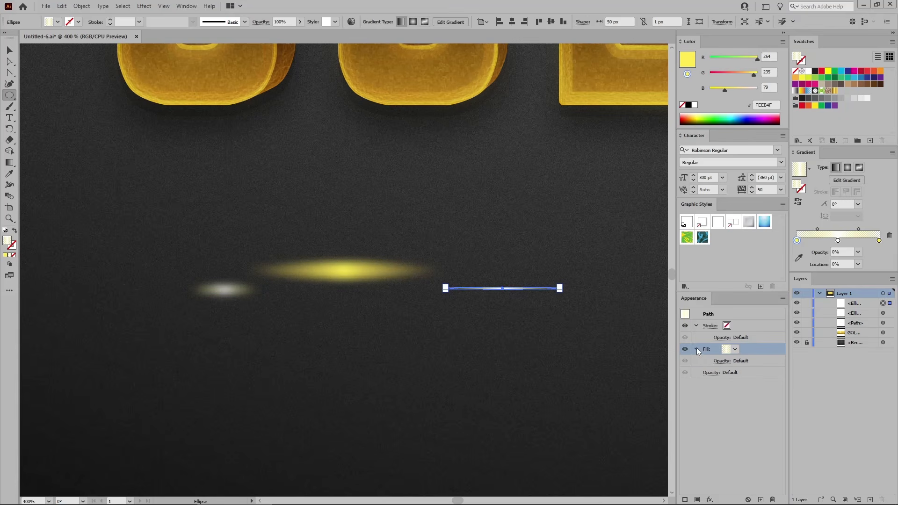
{"action": "left_click", "coordinate": [720, 360]}
{"action": "left_click", "coordinate": [663, 379]}
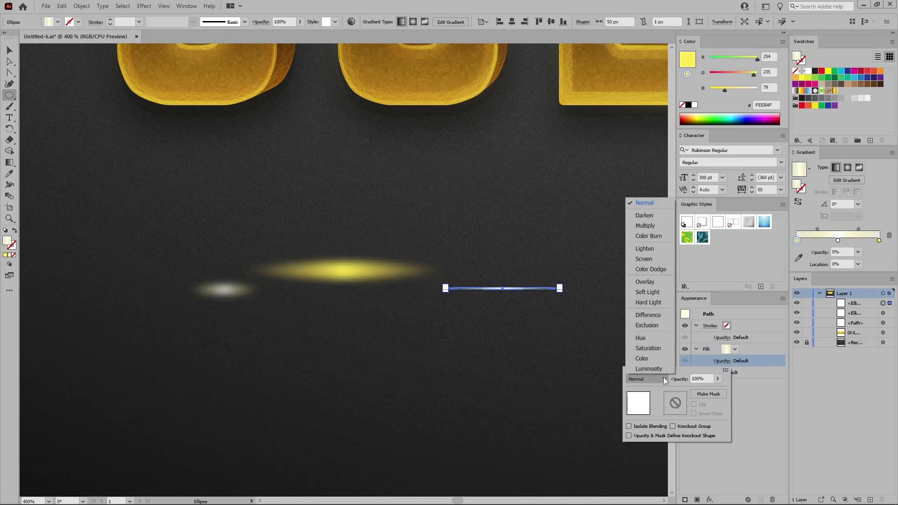
{"action": "left_click", "coordinate": [661, 293]}
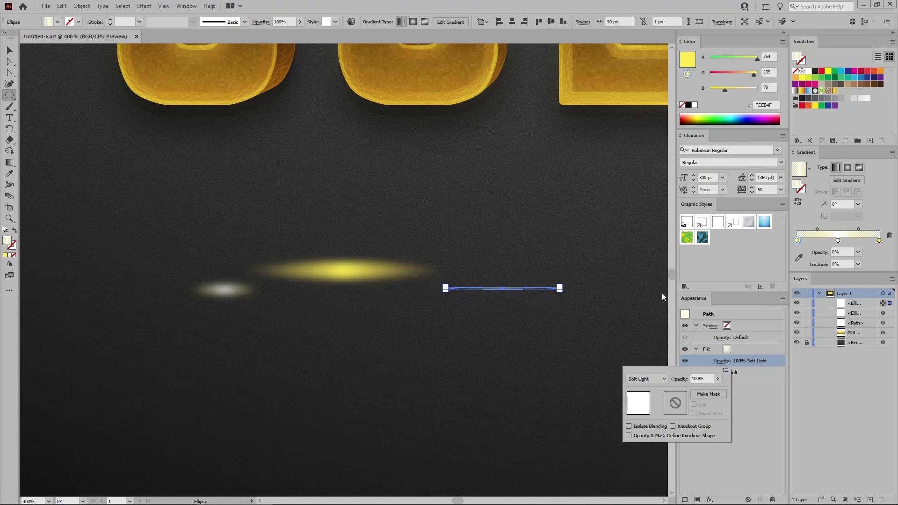
Step: Create a 40 x 11 px ellipse below the thin highlight ellipse
{"action": "left_click", "coordinate": [428, 316]}
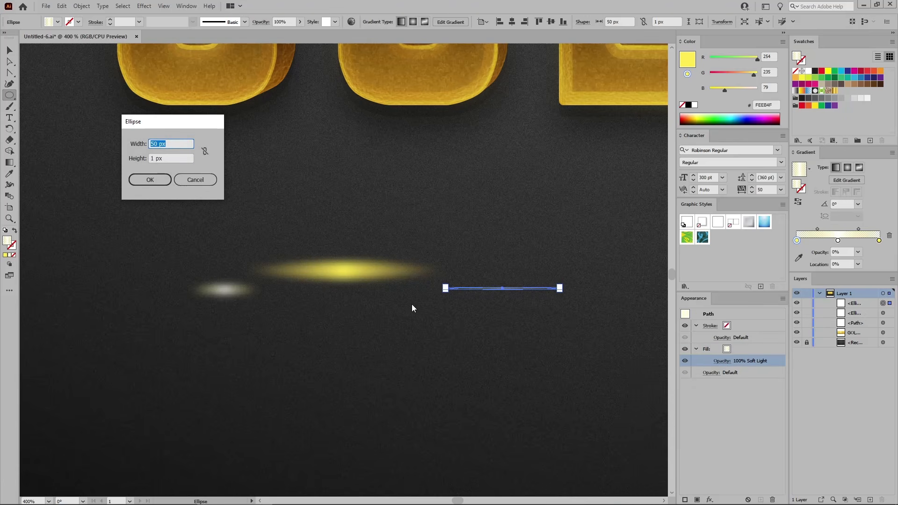
{"action": "type", "text": "40"}
{"action": "key", "text": "Tab"}
{"action": "type", "text": "11"}
{"action": "left_click", "coordinate": [159, 180]}
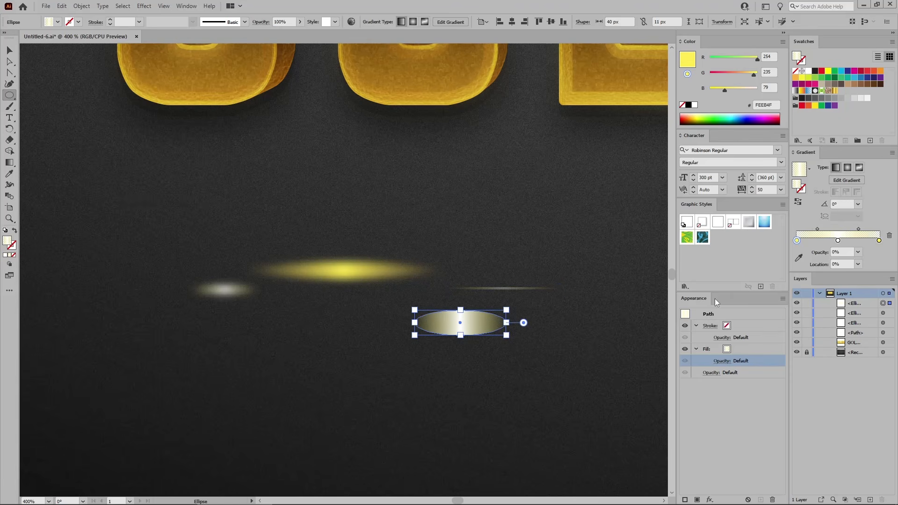
Step: Set the new ellipse's middle gradient stop to 50% opacity and color R 254, G 244, B 163
{"action": "double_click", "coordinate": [838, 241]}
{"action": "left_click", "coordinate": [813, 260]}
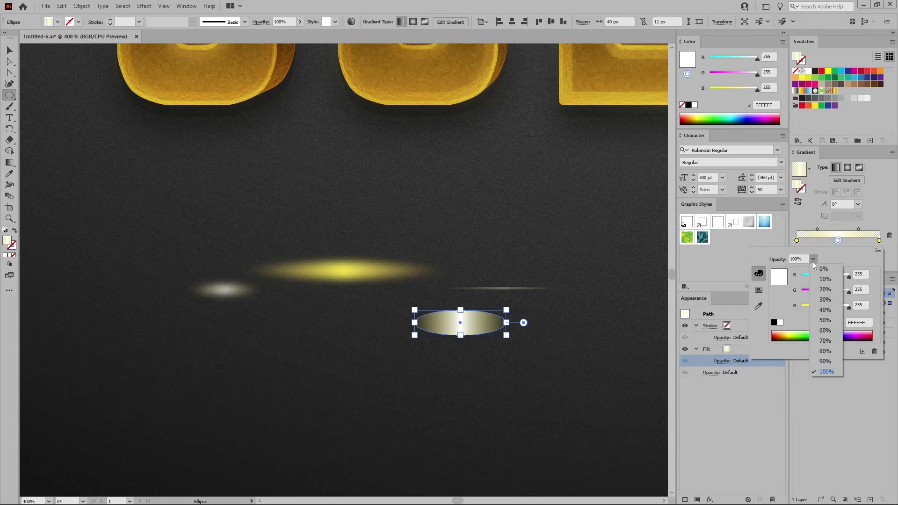
{"action": "left_click", "coordinate": [825, 320]}
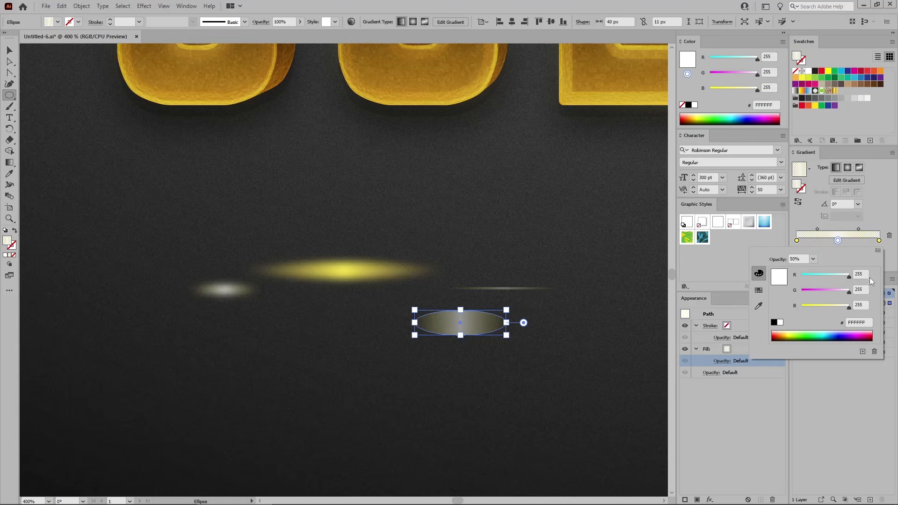
{"action": "type", "text": "254"}
{"action": "key", "text": "Tab"}
{"action": "type", "text": "244"}
{"action": "key", "text": "Tab"}
{"action": "type", "text": "1"}
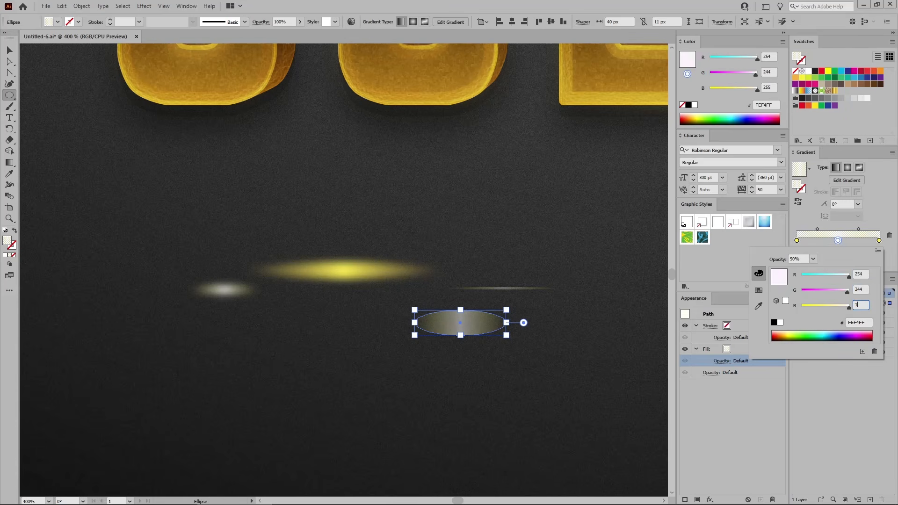
{"action": "type", "text": "63"}
{"action": "key", "text": "Return"}
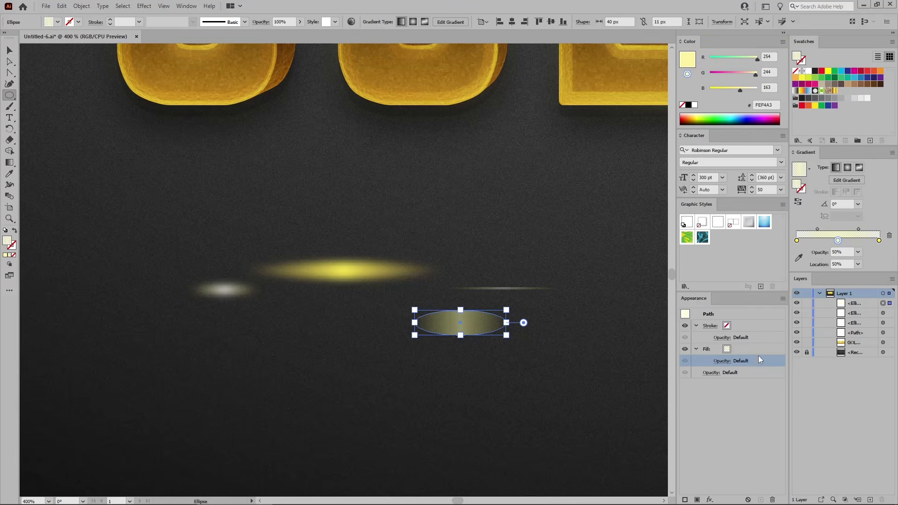
Step: Set the 40 x 11 px ellipse's fill to 50% opacity with the Overlay blending mode
{"action": "left_click", "coordinate": [729, 363]}
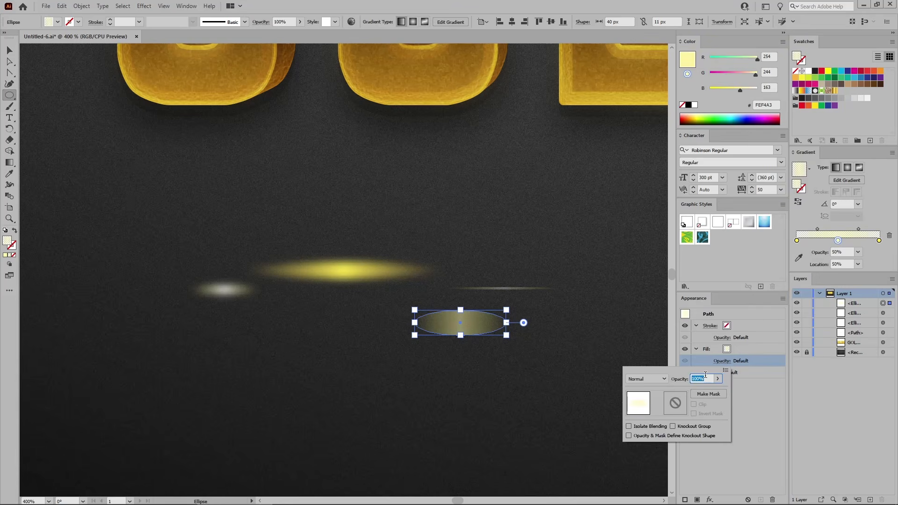
{"action": "type", "text": "50"}
{"action": "left_click", "coordinate": [664, 380]}
{"action": "left_click", "coordinate": [640, 282]}
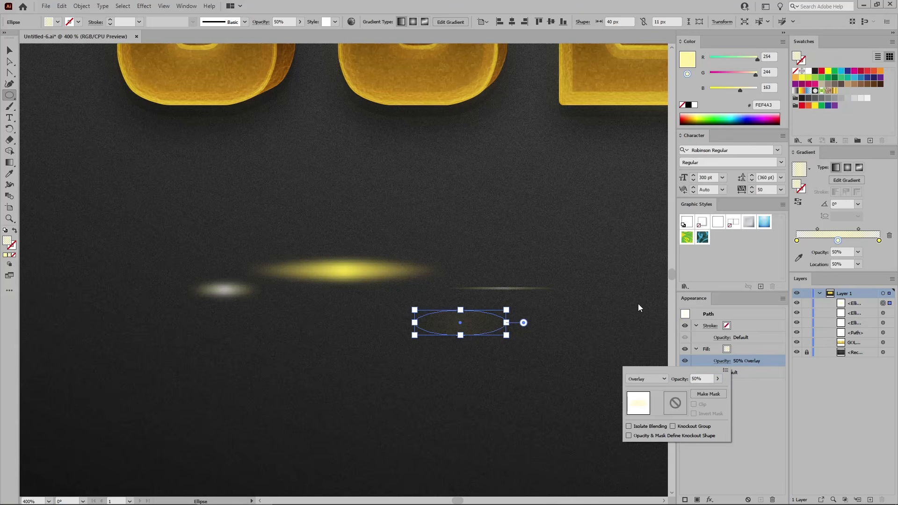
Step: Apply the last Gaussian Blur effect to the fill of the 40 x 11 px ellipse
{"action": "left_click", "coordinate": [149, 9]}
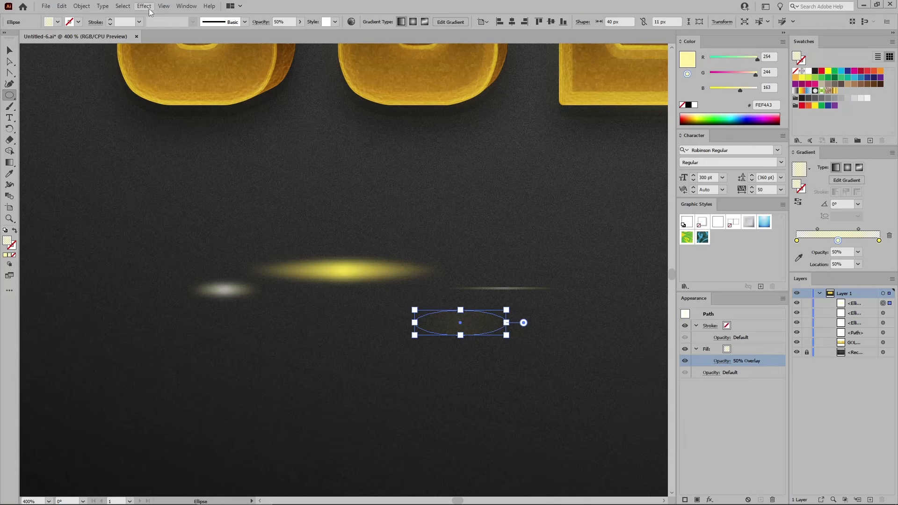
{"action": "left_click", "coordinate": [145, 6]}
{"action": "left_click", "coordinate": [169, 15]}
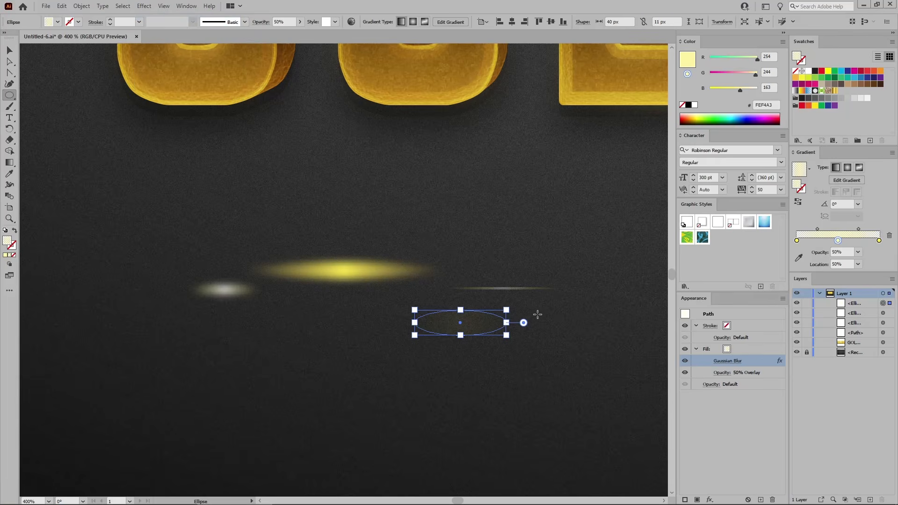
Step: Duplicate the 40 x 11 px ellipse's fill and remove the Gaussian Blur effect from the upper copy
{"action": "left_click", "coordinate": [751, 349]}
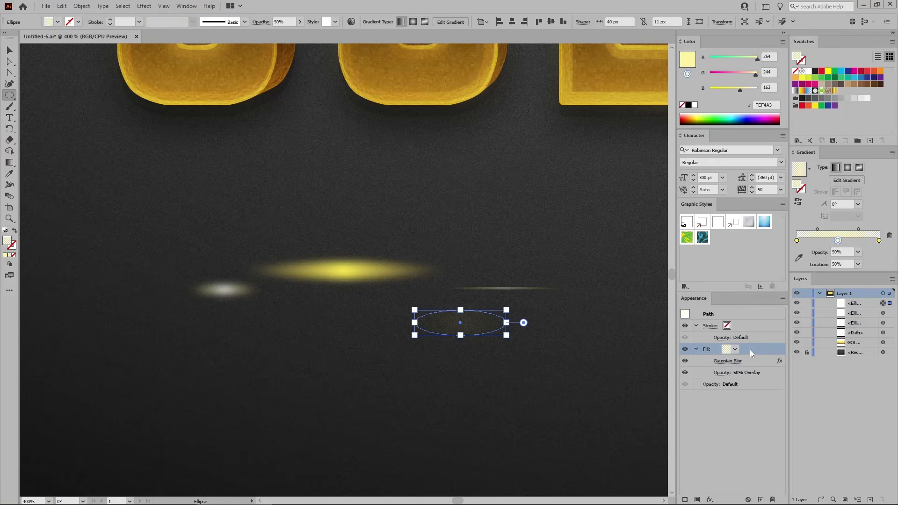
{"action": "left_click", "coordinate": [760, 499]}
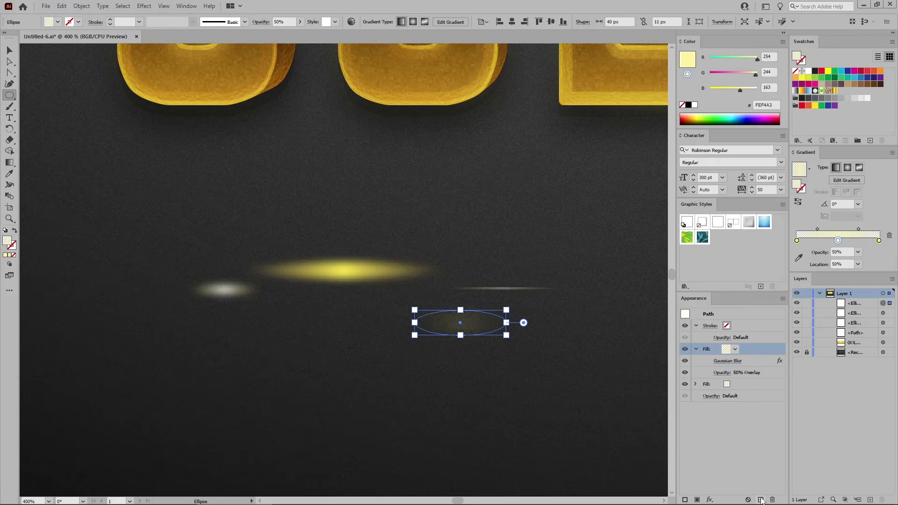
{"action": "left_click", "coordinate": [752, 360]}
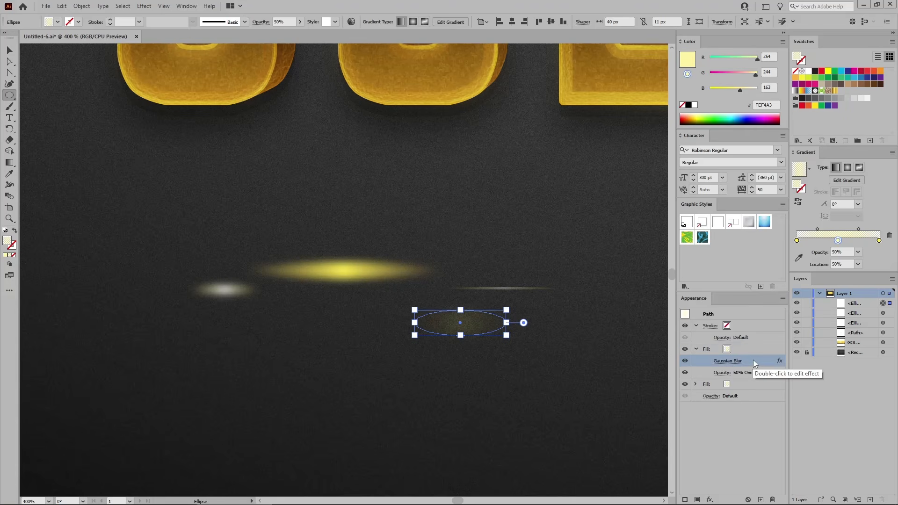
{"action": "left_click", "coordinate": [773, 500]}
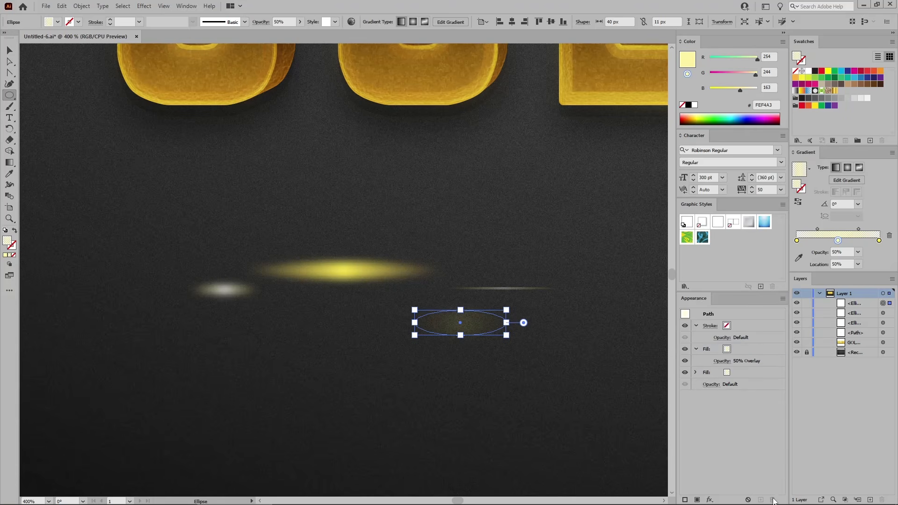
Step: Apply a Pucker & Bloat effect of -90% to the whole 40 x 11 px ellipse path
{"action": "left_click", "coordinate": [733, 314]}
{"action": "left_click", "coordinate": [145, 6]}
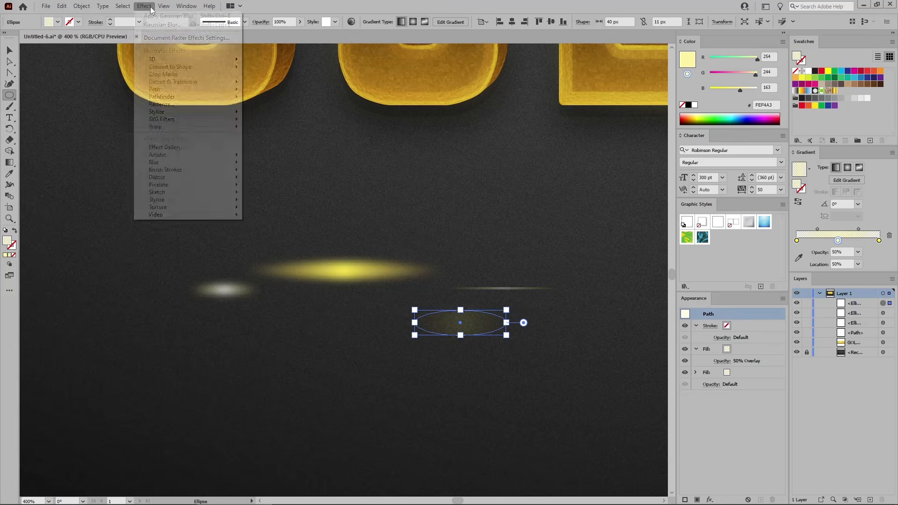
{"action": "mouse_move", "coordinate": [164, 83]}
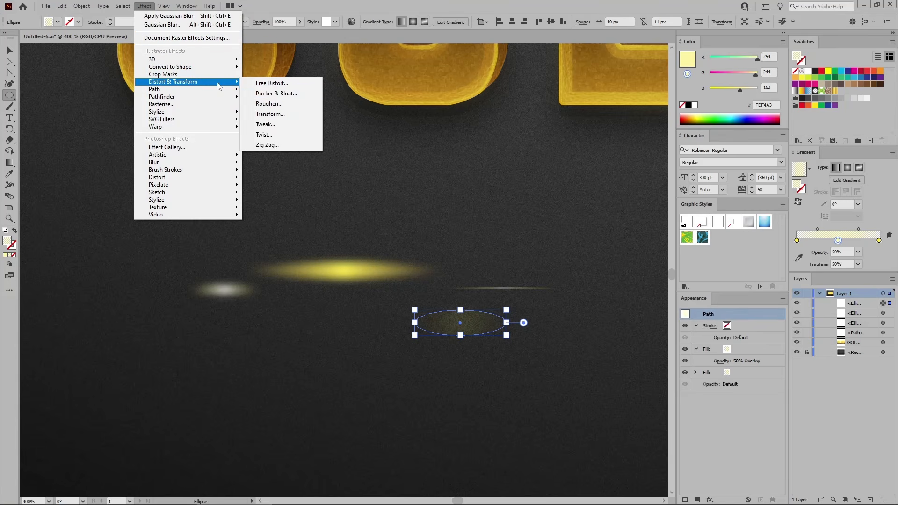
{"action": "left_click", "coordinate": [276, 92]}
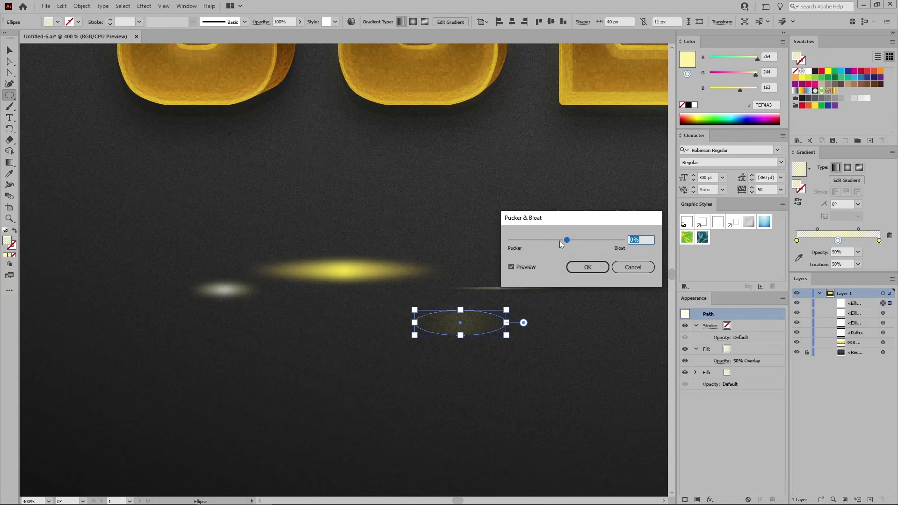
{"action": "left_click_drag", "start_coordinate": [566, 240], "coordinate": [542, 240]}
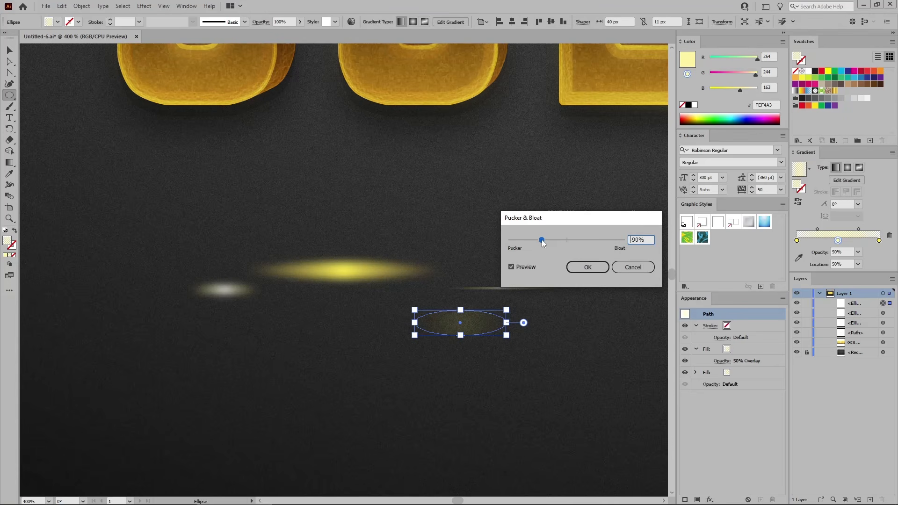
{"action": "left_click", "coordinate": [585, 267]}
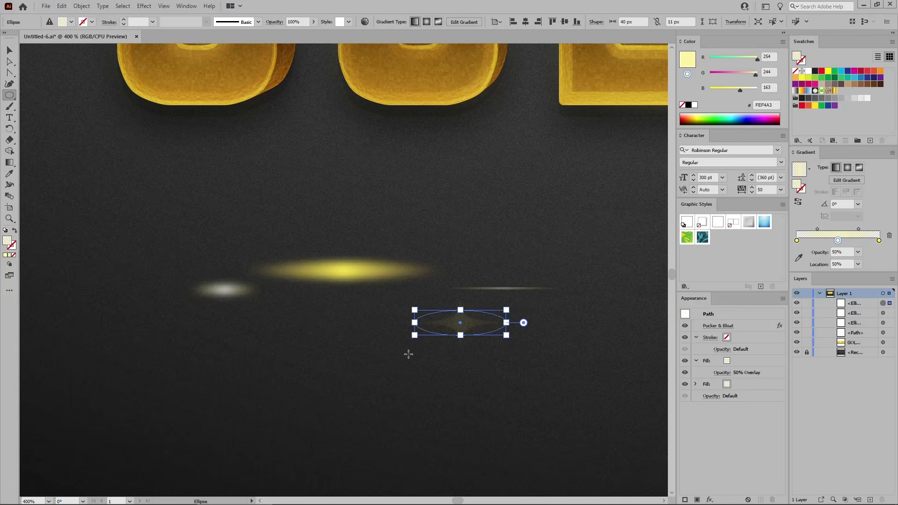
Step: Create a 10 x 7 px ellipse below the yellow glow ellipse
{"action": "left_click", "coordinate": [327, 321]}
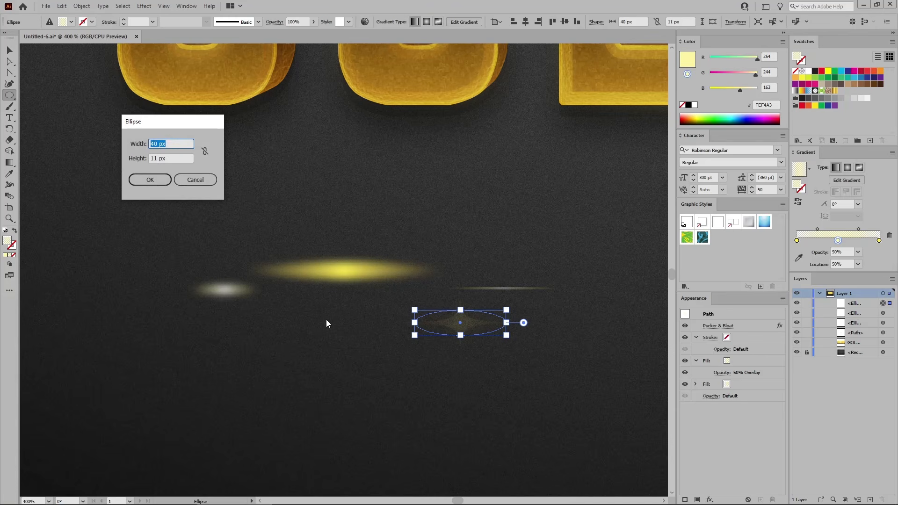
{"action": "type", "text": "10"}
{"action": "key", "text": "Tab"}
{"action": "type", "text": "7"}
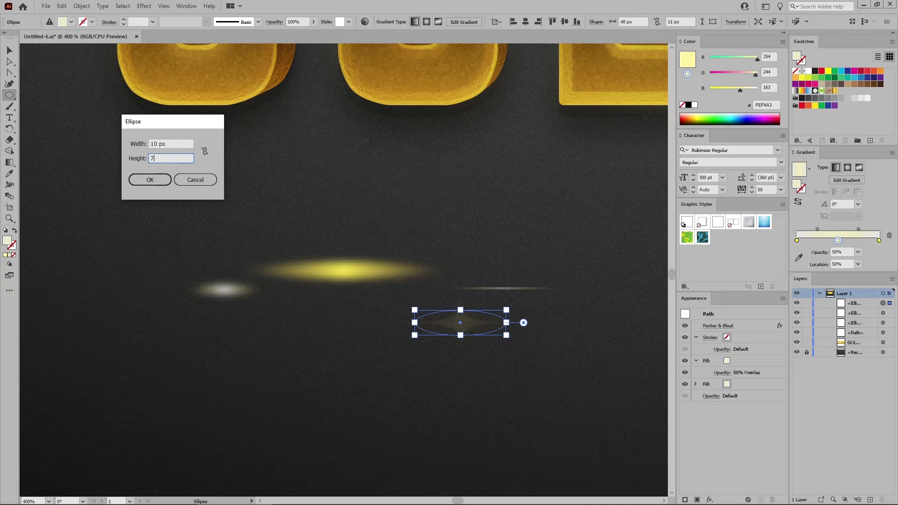
{"action": "key", "text": "Return"}
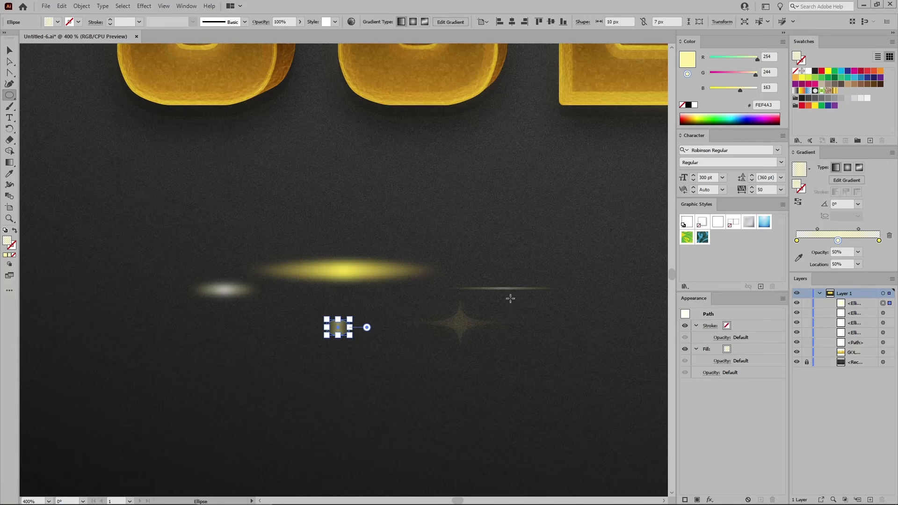
Step: Fill the 10 x 7 px ellipse with white at 75% opacity in Soft Light mode and apply the last Pucker & Bloat effect to that fill
{"action": "left_click", "coordinate": [809, 71]}
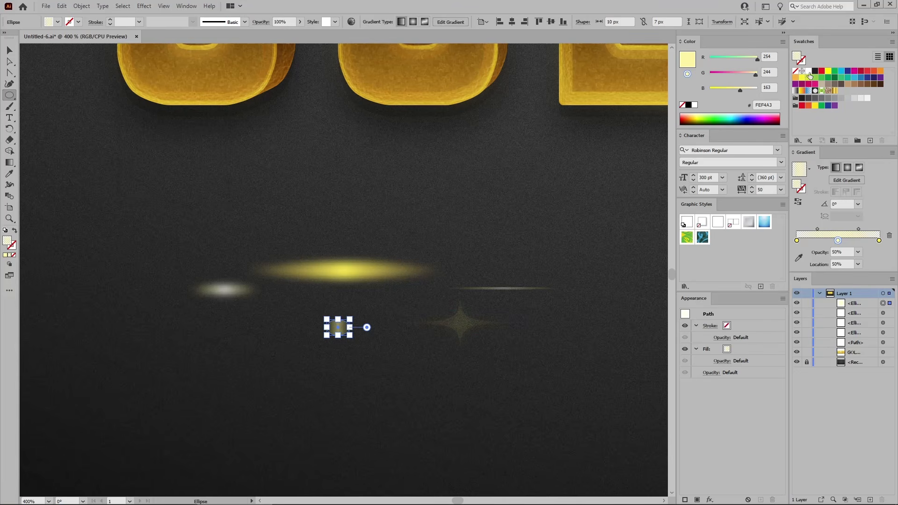
{"action": "left_click", "coordinate": [722, 360]}
{"action": "type", "text": "75"}
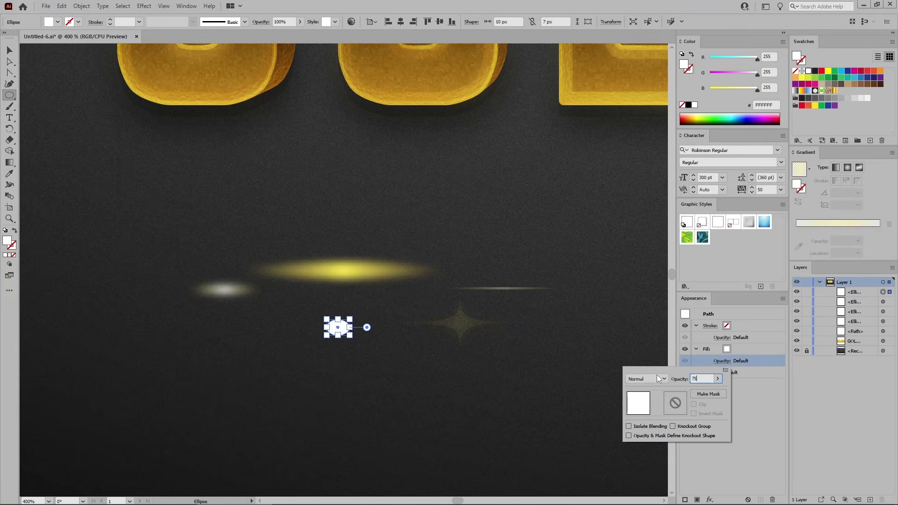
{"action": "left_click", "coordinate": [657, 377]}
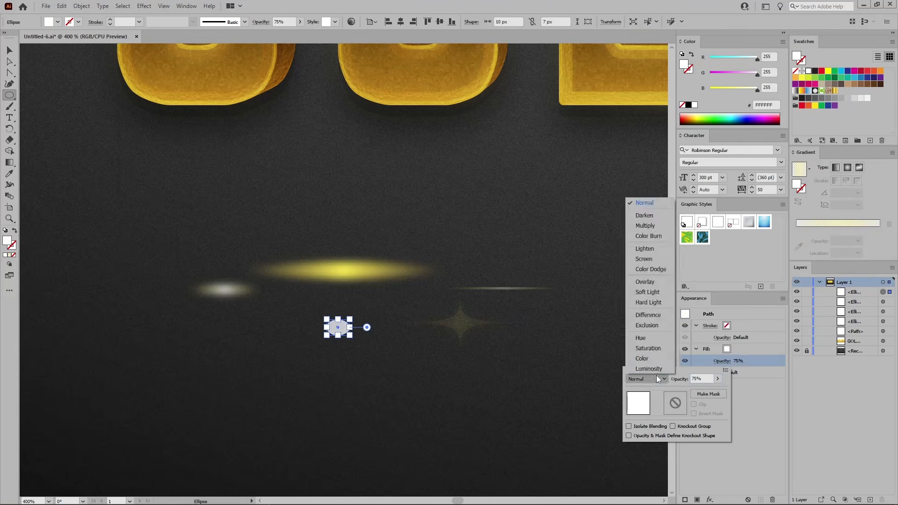
{"action": "left_click", "coordinate": [658, 293]}
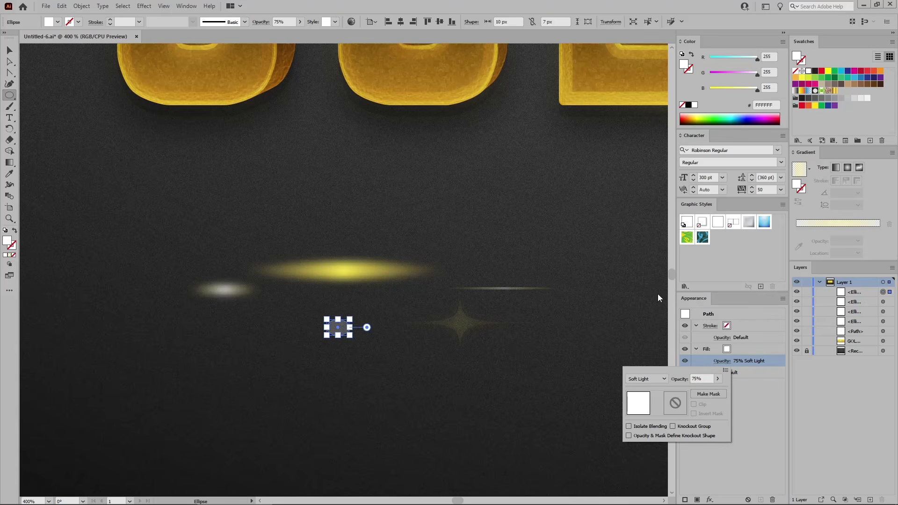
{"action": "left_click", "coordinate": [145, 8]}
{"action": "left_click", "coordinate": [159, 14]}
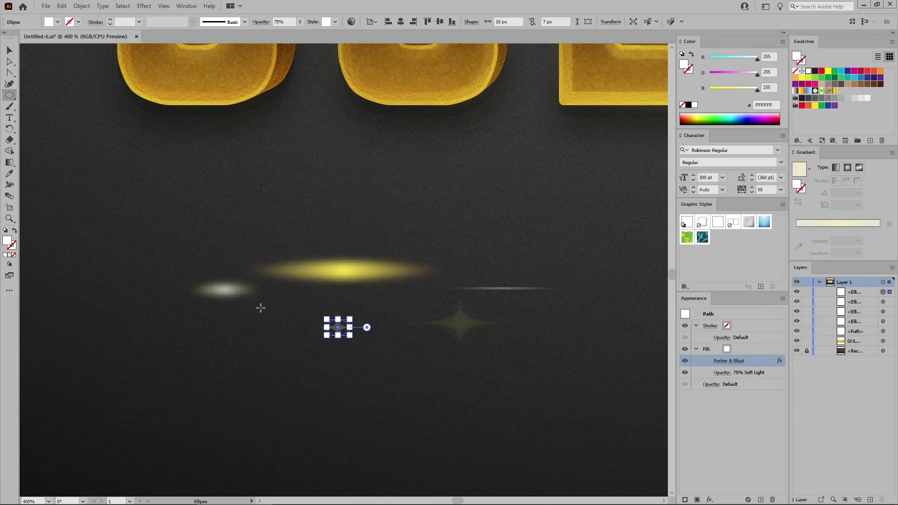
Step: Align the centers of all five flare shapes horizontally and vertically, and group them
{"action": "left_click", "coordinate": [14, 56]}
{"action": "left_click_drag", "start_coordinate": [130, 206], "coordinate": [588, 380]}
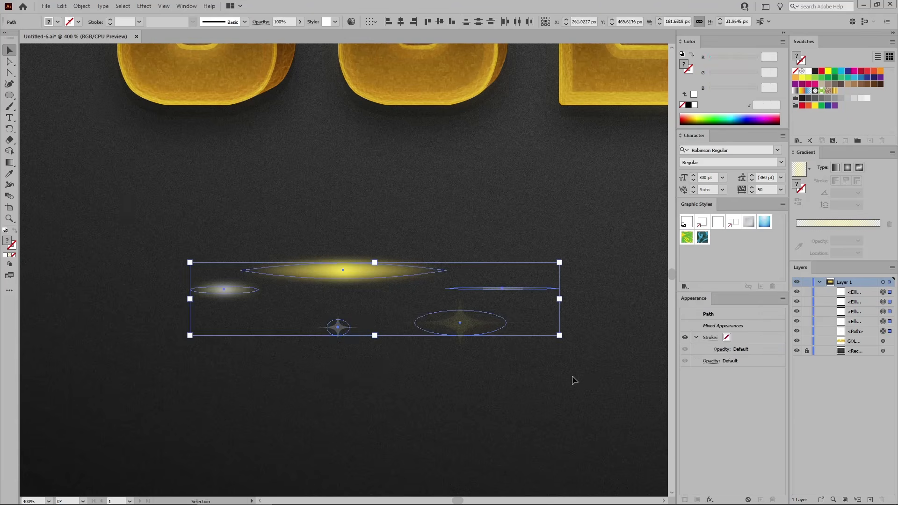
{"action": "left_click", "coordinate": [400, 22]}
{"action": "left_click", "coordinate": [440, 21]}
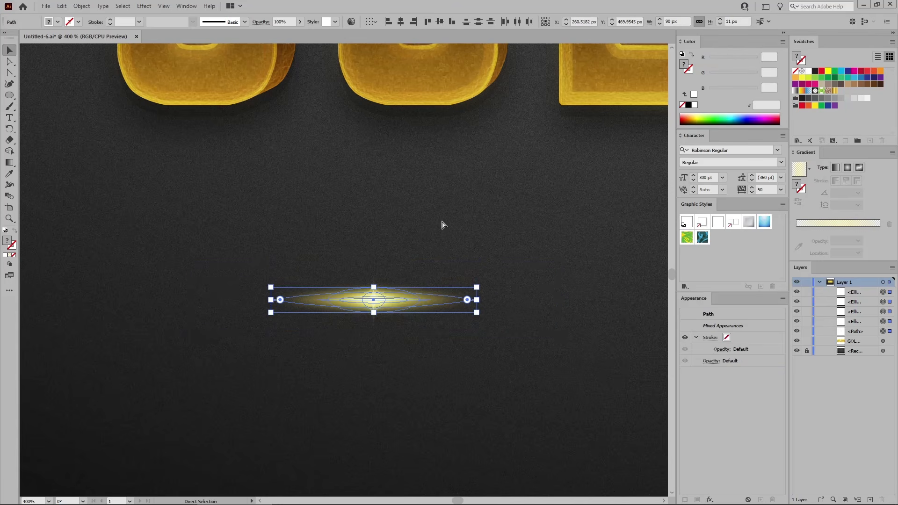
{"action": "key", "text": "ctrl+g"}
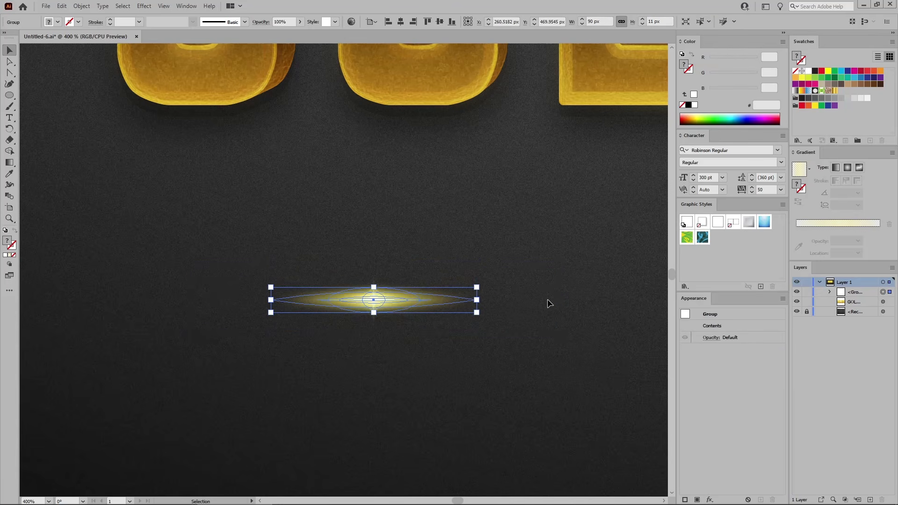
{"action": "left_click", "coordinate": [549, 294]}
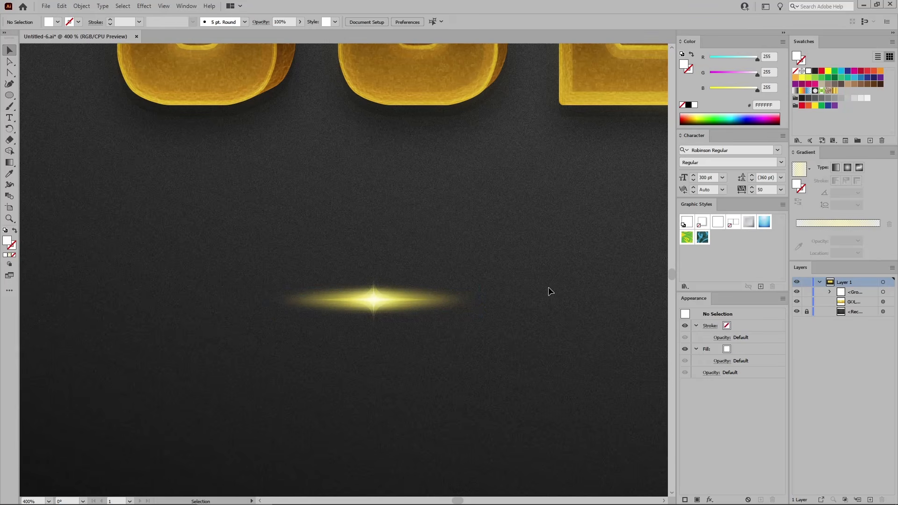
Step: Rotate the flare group upright and place five copies of it along the edges of the GOLDEN letters at the bright gold band
{"action": "key", "text": "a"}
{"action": "key", "text": "ctrl+1"}
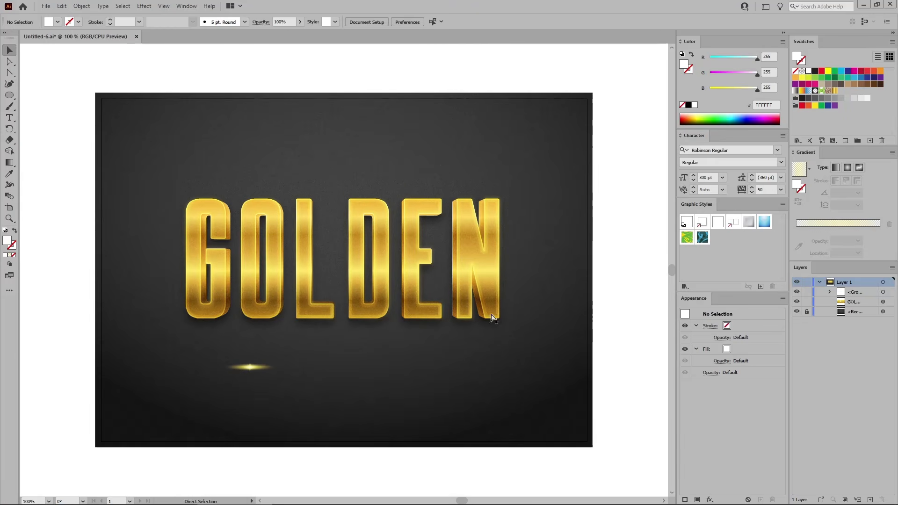
{"action": "left_click", "coordinate": [251, 371]}
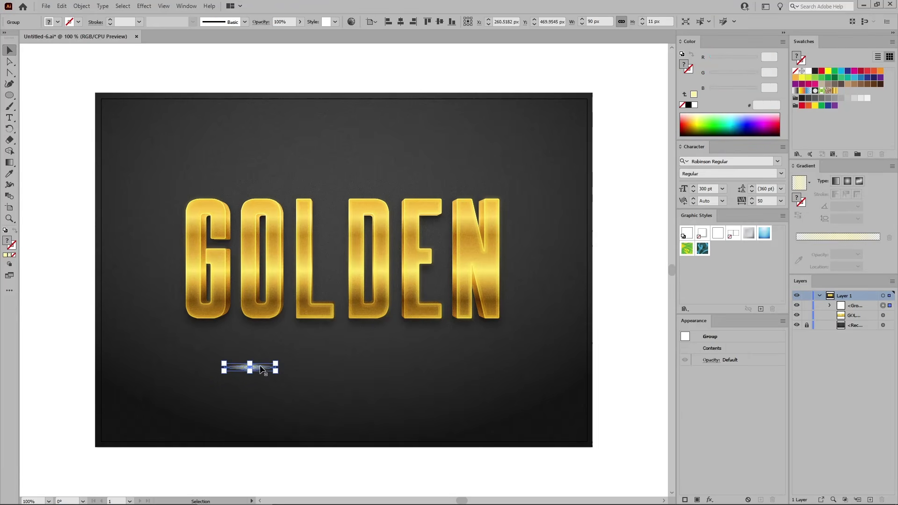
{"action": "left_click_drag", "start_coordinate": [280, 358], "coordinate": [256, 268]}
{"action": "left_click", "coordinate": [267, 385]}
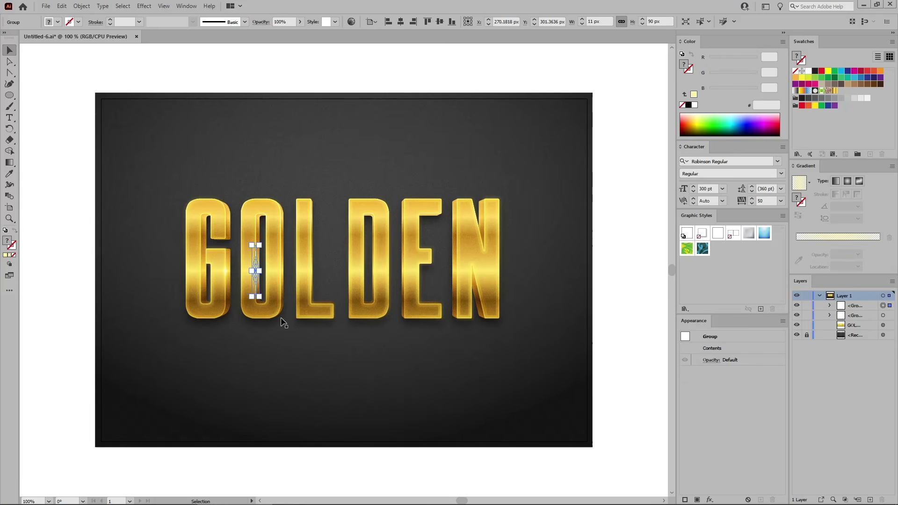
{"action": "left_click", "coordinate": [380, 393]}
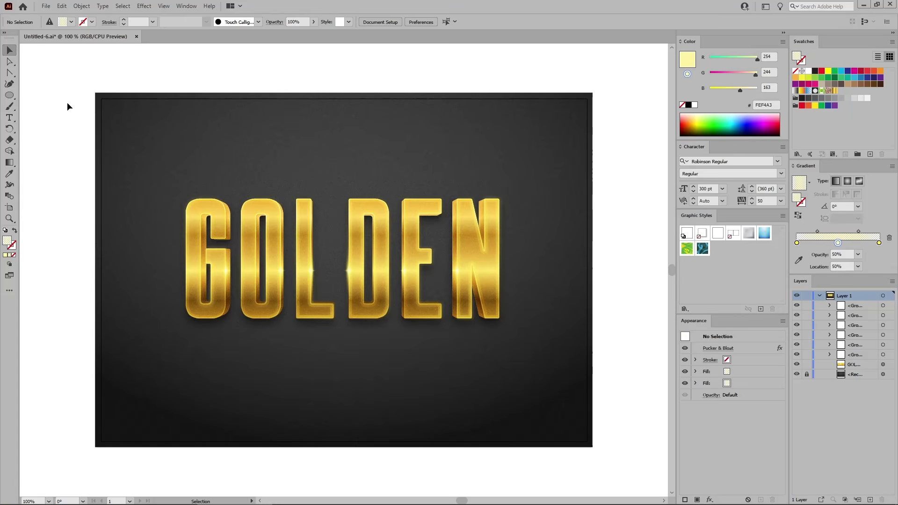
Step: Create a 500 x 20 px ellipse and center it horizontally across the bright band of the GOLDEN text
{"action": "left_click", "coordinate": [11, 97]}
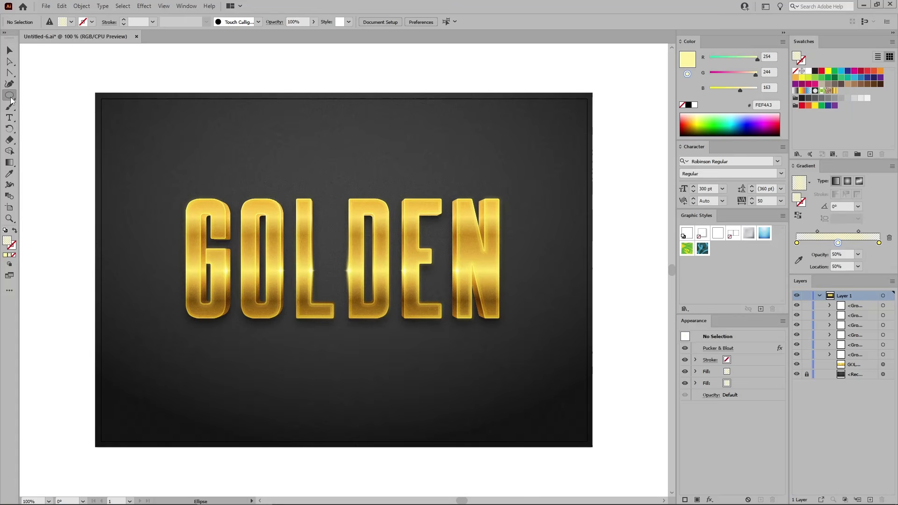
{"action": "left_click", "coordinate": [282, 273]}
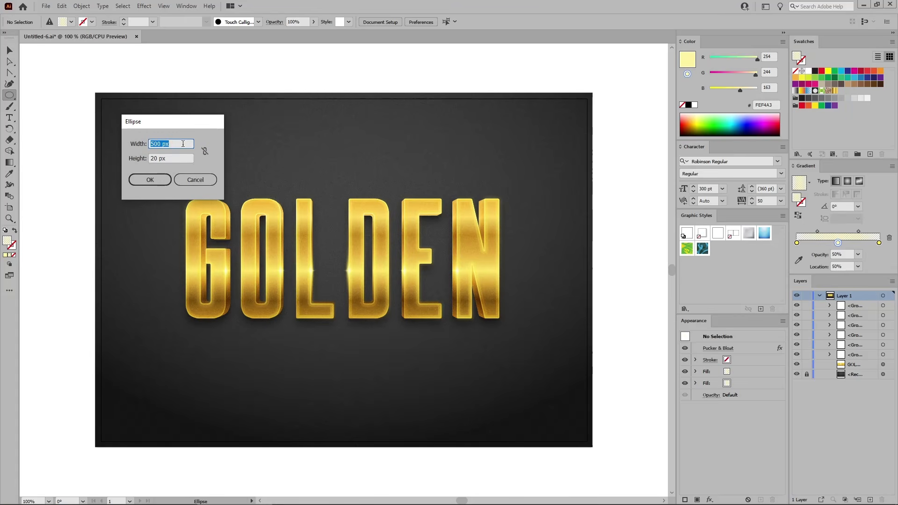
{"action": "left_click", "coordinate": [171, 160]}
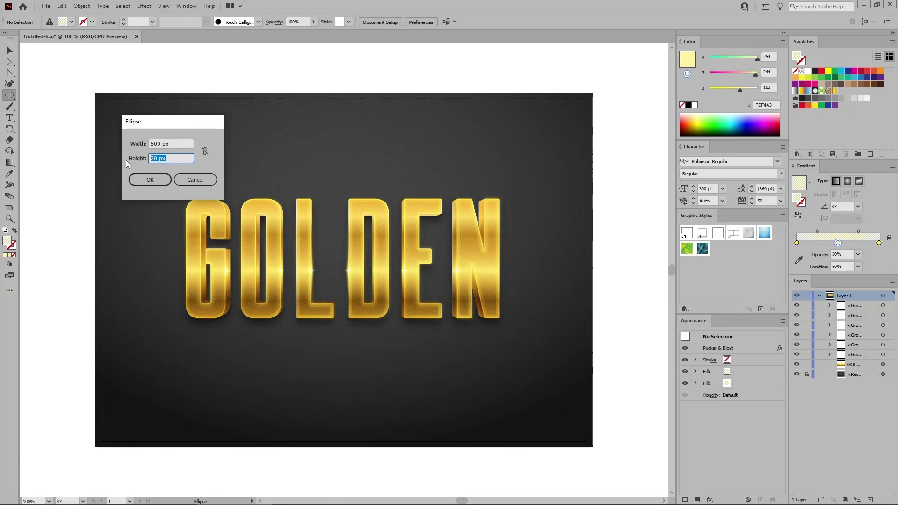
{"action": "left_click", "coordinate": [150, 180]}
{"action": "key", "text": "v"}
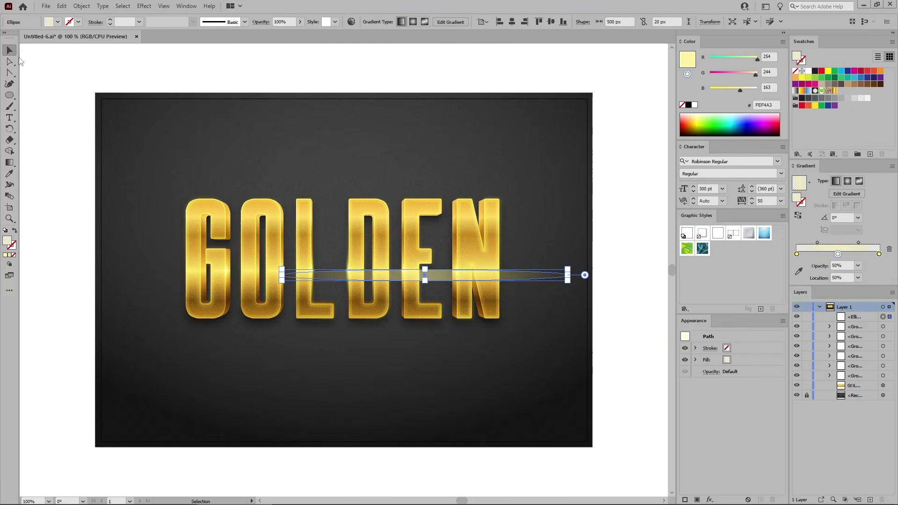
{"action": "left_click_drag", "start_coordinate": [454, 275], "coordinate": [390, 267]}
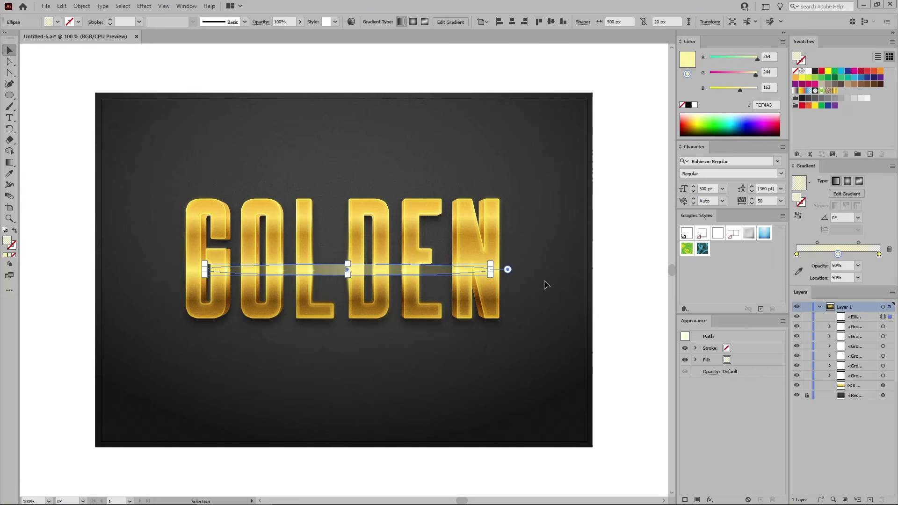
Step: Set the 500 x 20 px ellipse's middle gradient stop to color R 243, G 192, B 87
{"action": "left_click", "coordinate": [796, 254]}
{"action": "double_click", "coordinate": [796, 254]}
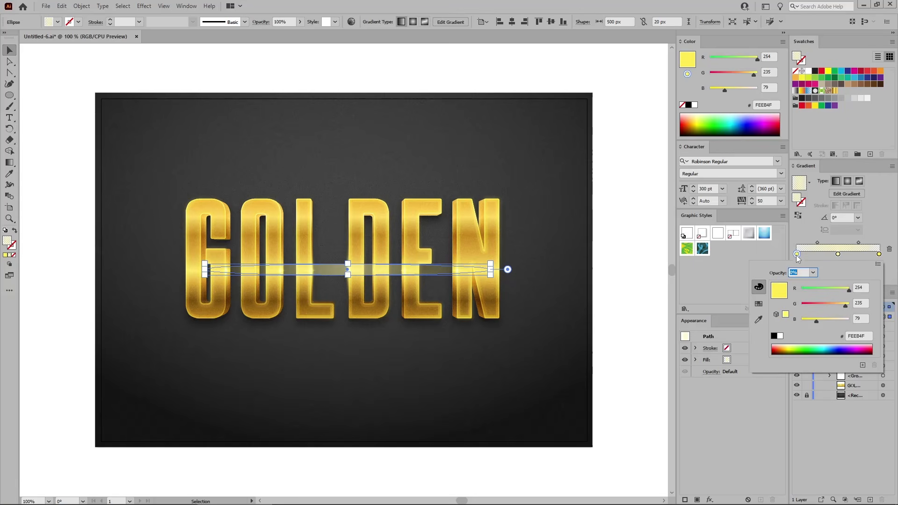
{"action": "left_click", "coordinate": [879, 254]}
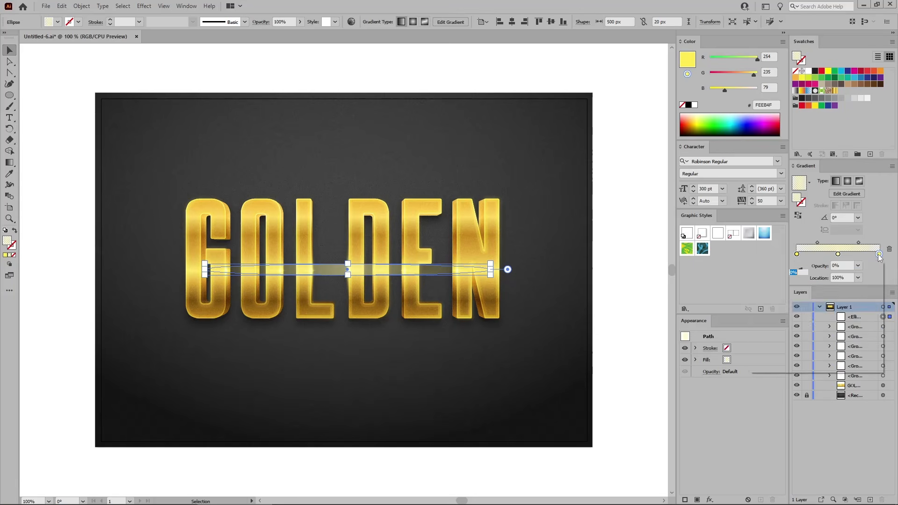
{"action": "left_click", "coordinate": [838, 254]}
{"action": "double_click", "coordinate": [837, 254]}
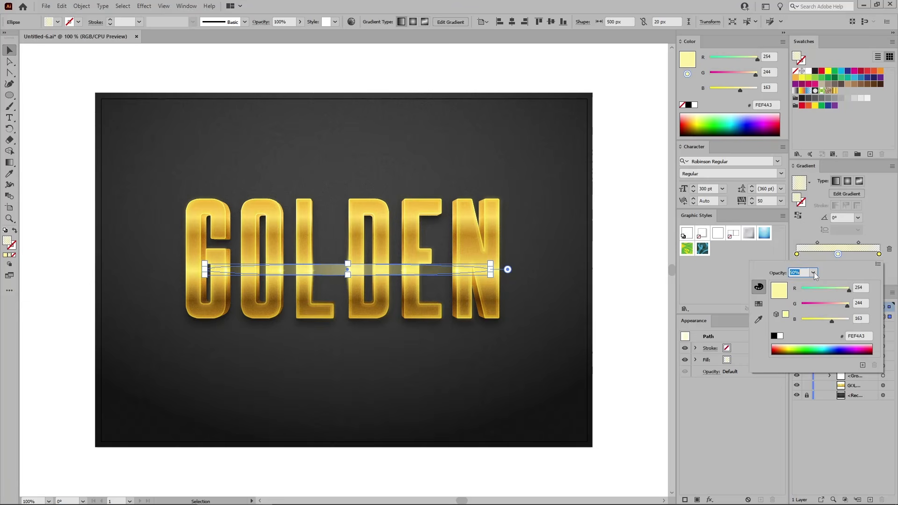
{"action": "left_click", "coordinate": [814, 272]}
{"action": "left_click", "coordinate": [854, 292]}
{"action": "left_click", "coordinate": [865, 287]}
{"action": "type", "text": "243"}
{"action": "key", "text": "Tab"}
{"action": "type", "text": "1"}
{"action": "key", "text": "Tab"}
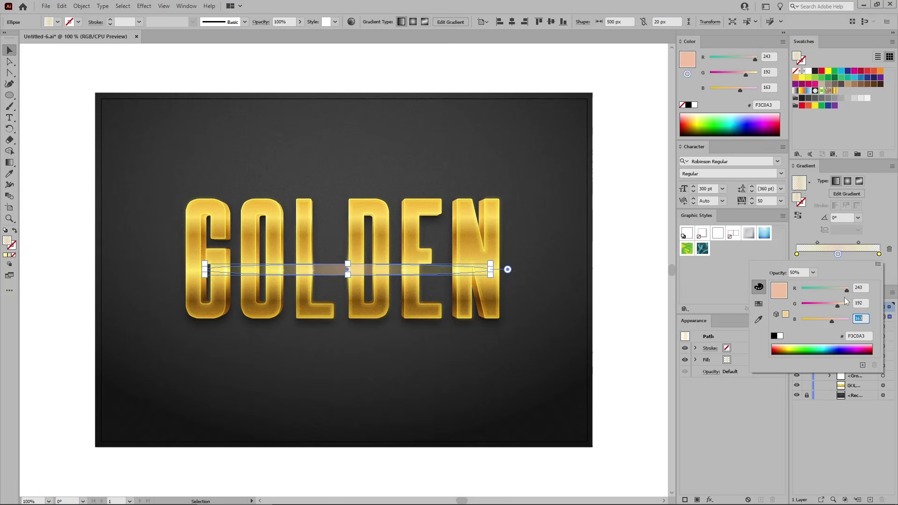
{"action": "key", "text": "Return"}
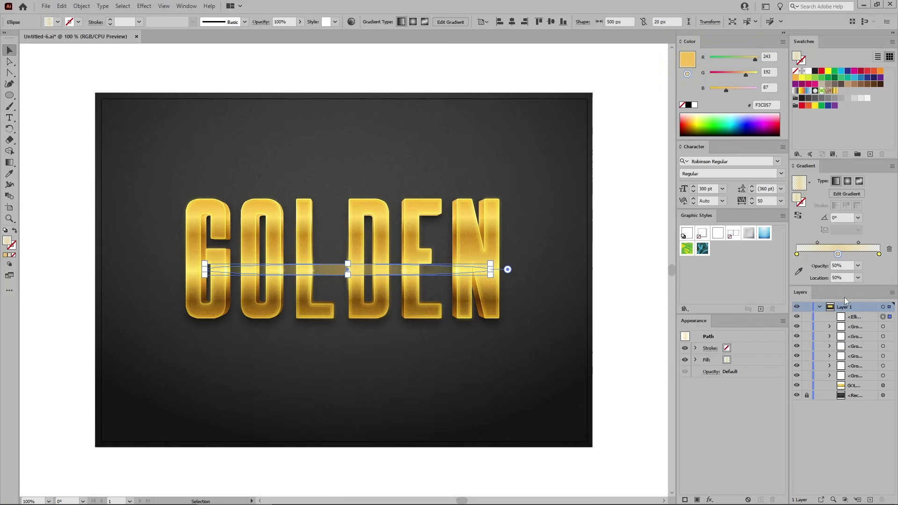
Step: Apply a Gaussian Blur with a 60 pixel radius to the fill of the 500 x 20 px ellipse
{"action": "left_click", "coordinate": [695, 360]}
{"action": "left_click", "coordinate": [746, 358]}
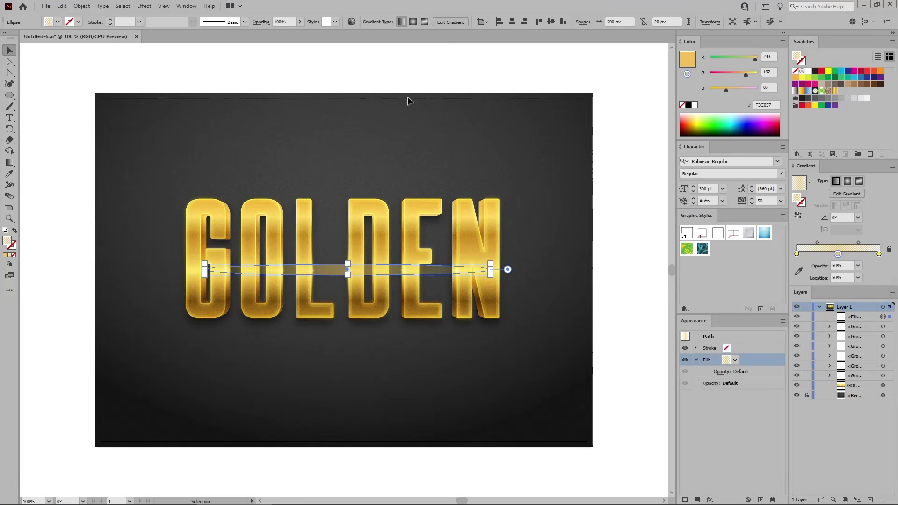
{"action": "left_click", "coordinate": [144, 6]}
{"action": "mouse_move", "coordinate": [164, 5]}
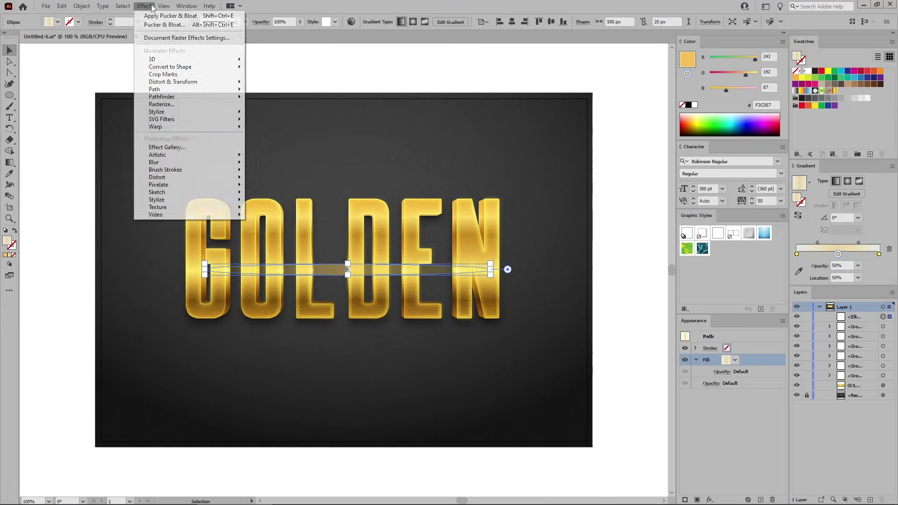
{"action": "mouse_move", "coordinate": [172, 163]}
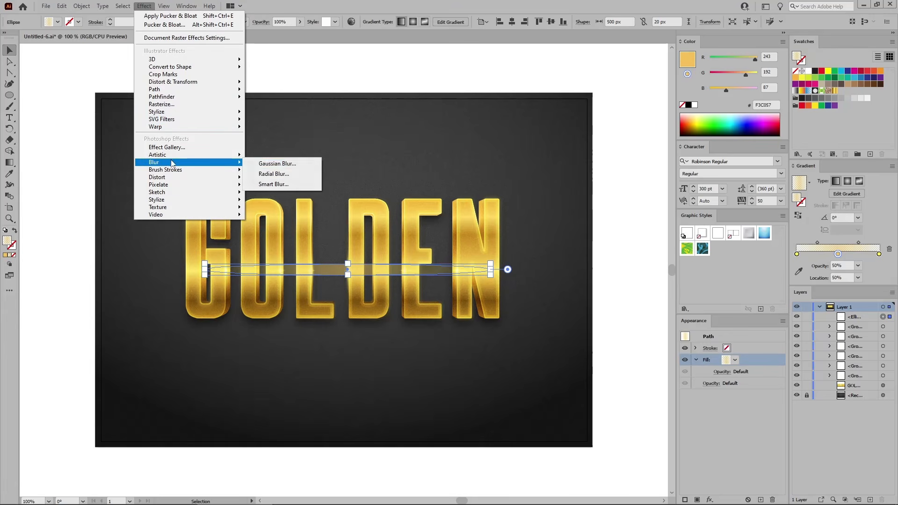
{"action": "left_click", "coordinate": [260, 164]}
{"action": "double_click", "coordinate": [602, 308]}
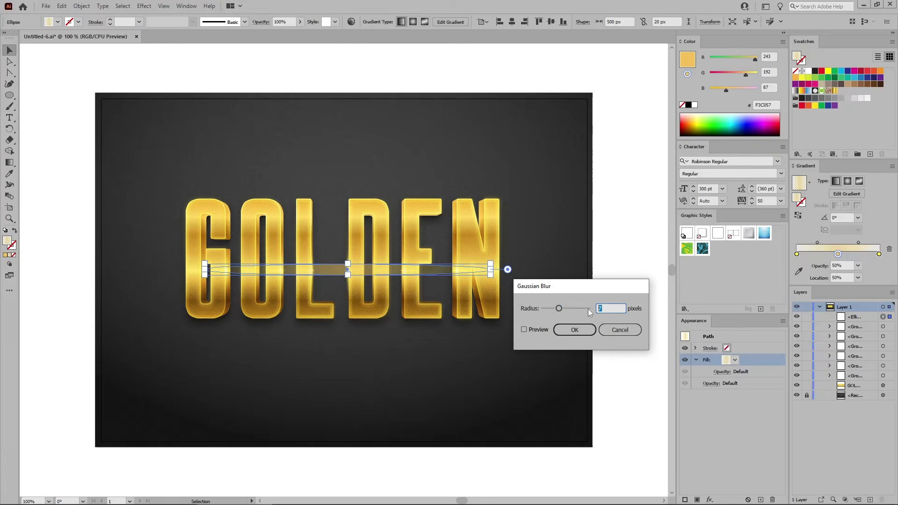
{"action": "type", "text": "60"}
{"action": "left_click", "coordinate": [587, 328]}
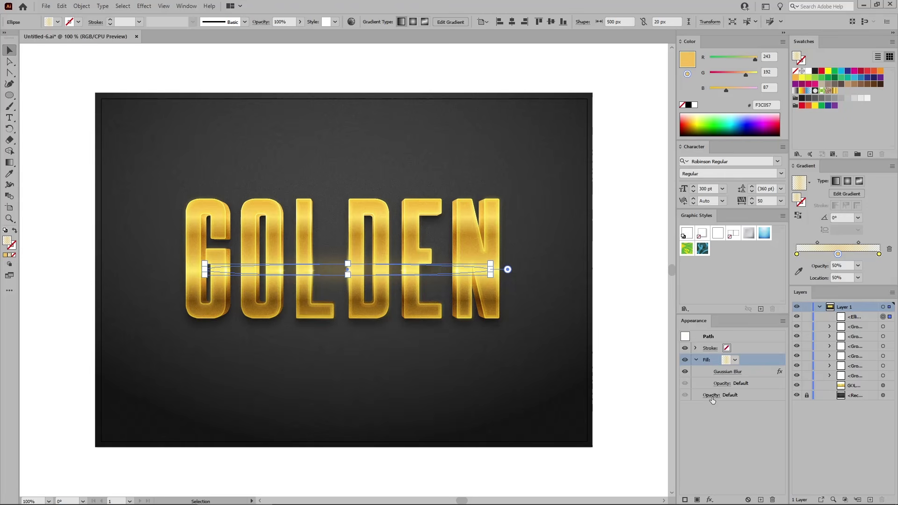
Step: Add a second fill to the ellipse and set its middle gradient stop to R 254, G 230, B 103
{"action": "left_click", "coordinate": [698, 500]}
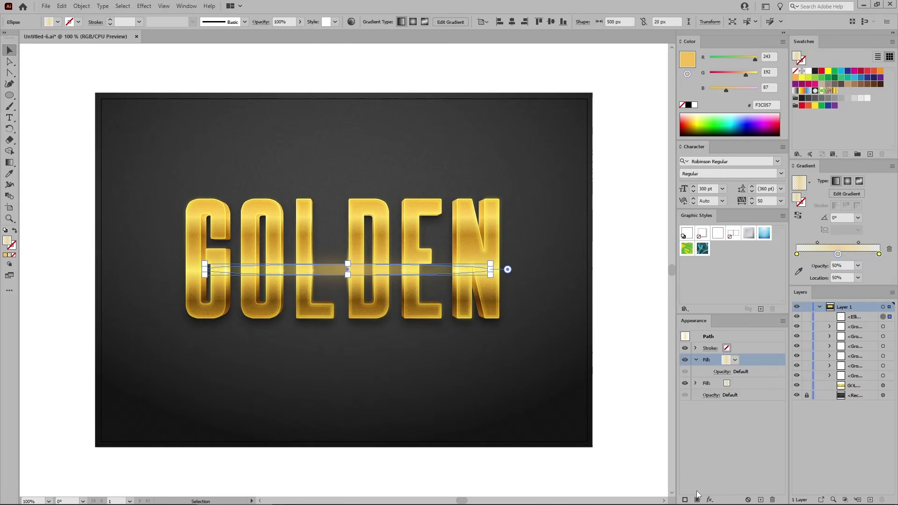
{"action": "double_click", "coordinate": [837, 254]}
{"action": "left_click", "coordinate": [859, 287]}
{"action": "type", "text": "254"}
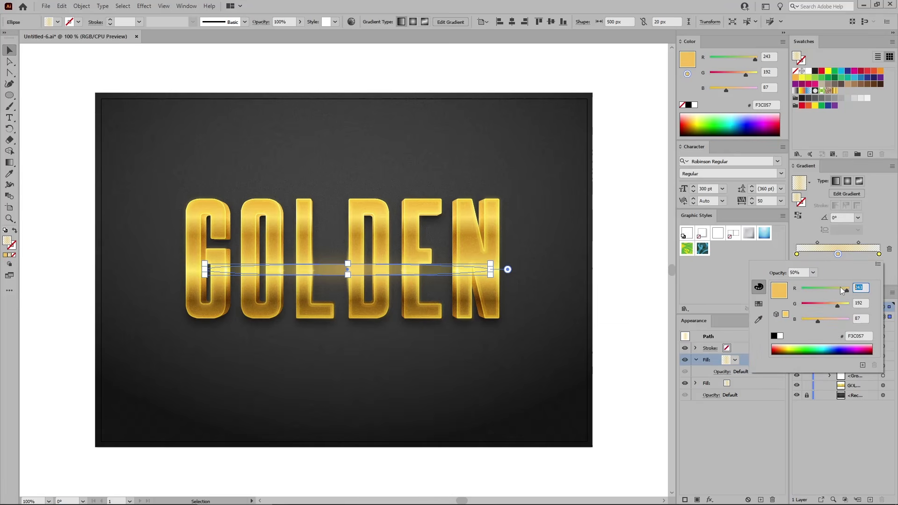
{"action": "key", "text": "Tab"}
{"action": "type", "text": "230"}
{"action": "key", "text": "Tab"}
{"action": "type", "text": "1"}
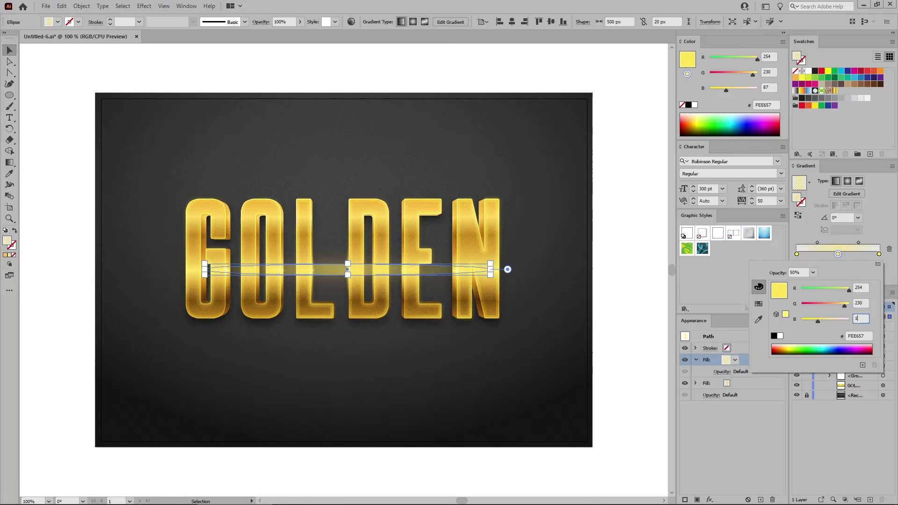
{"action": "key", "text": "Return"}
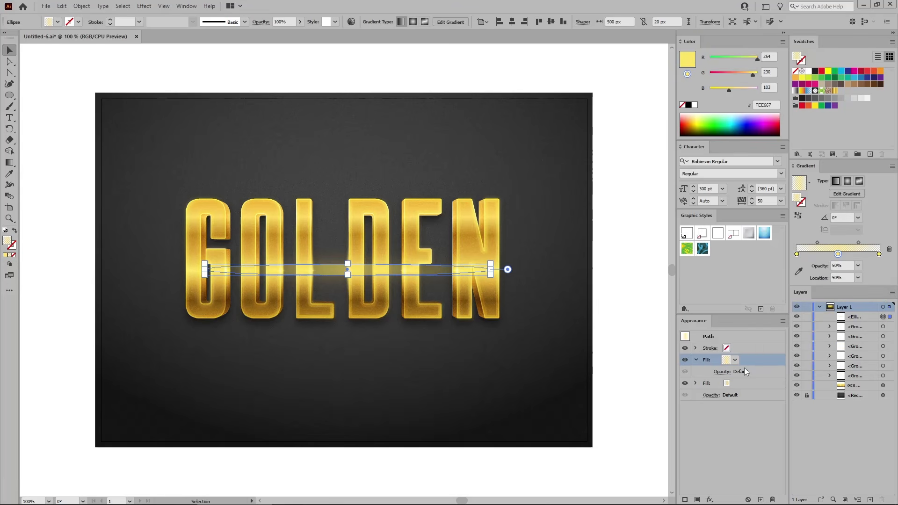
Step: Set the blending mode of the ellipse's second fill to Overlay
{"action": "left_click", "coordinate": [745, 368]}
{"action": "left_click", "coordinate": [726, 371]}
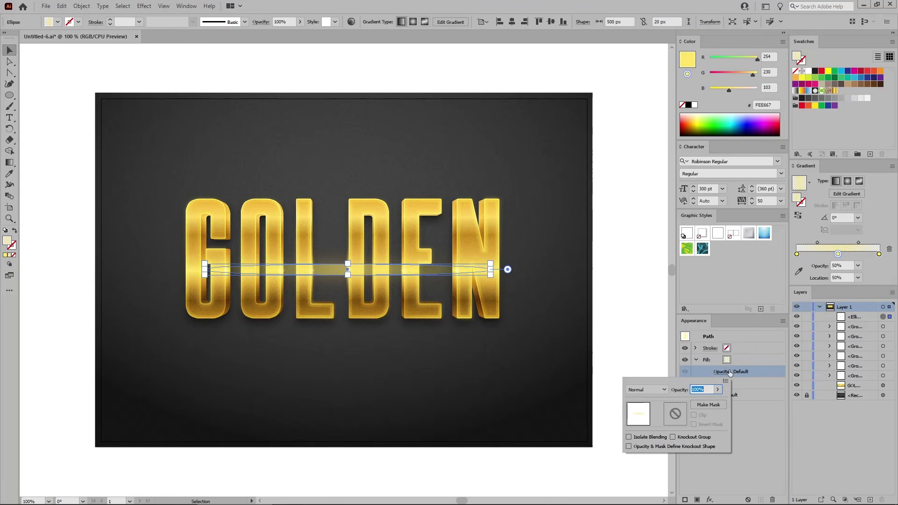
{"action": "left_click", "coordinate": [658, 388]}
{"action": "left_click", "coordinate": [653, 293]}
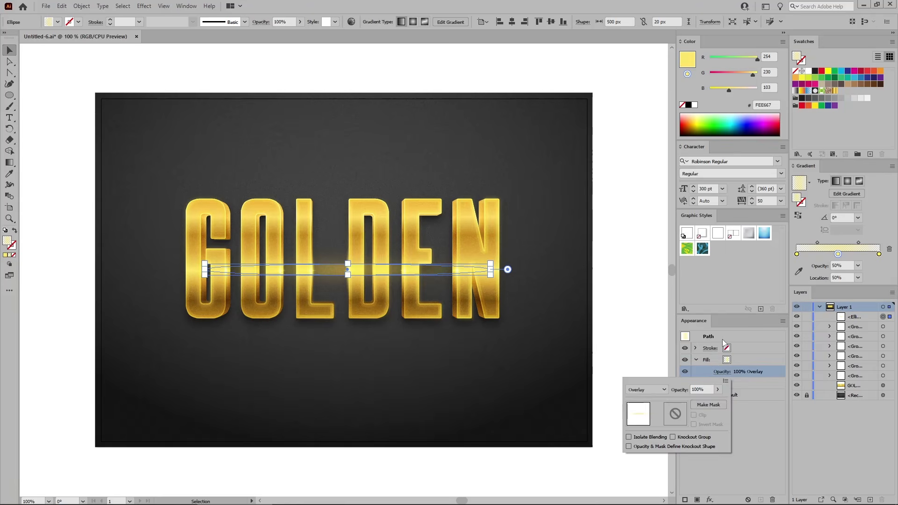
Step: Apply an Offset Path effect of -5 px to the ellipse's yellow Overlay fill
{"action": "left_click", "coordinate": [754, 358]}
{"action": "left_click", "coordinate": [144, 5]}
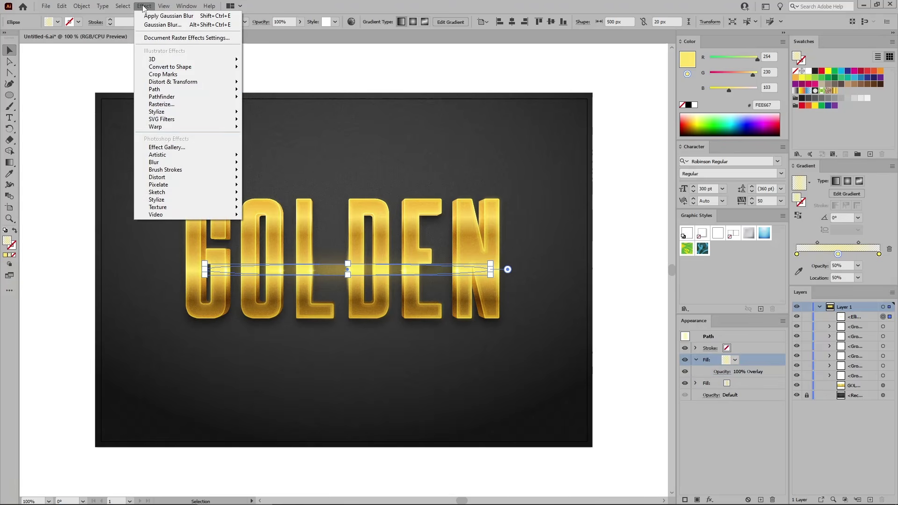
{"action": "mouse_move", "coordinate": [161, 92]}
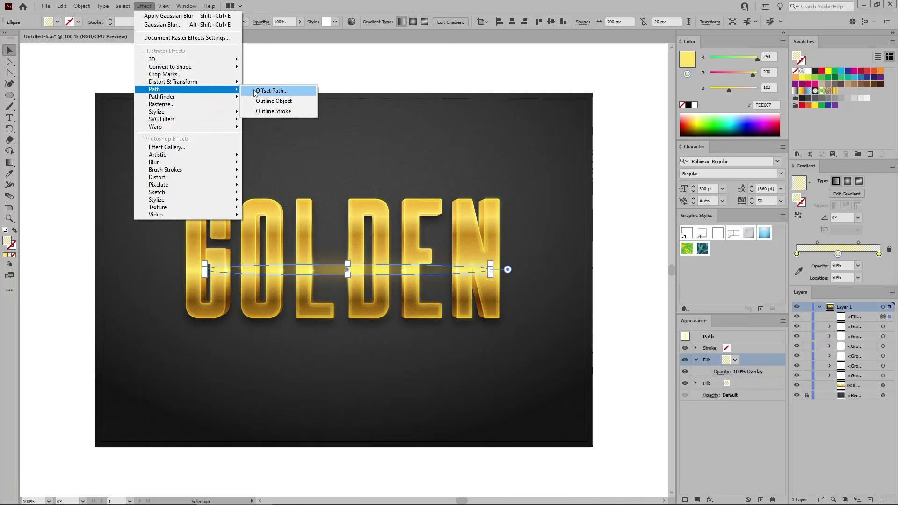
{"action": "left_click", "coordinate": [271, 90]}
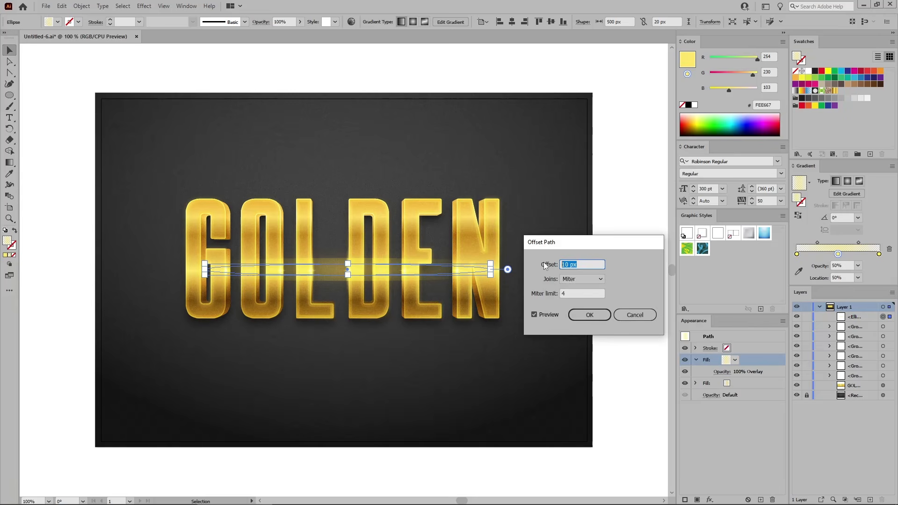
{"action": "type", "text": "-5"}
{"action": "left_click", "coordinate": [590, 314]}
Step: Apply a Gaussian Blur with a 15 pixel radius to the ellipse's yellow Overlay fill
{"action": "left_click", "coordinate": [731, 360]}
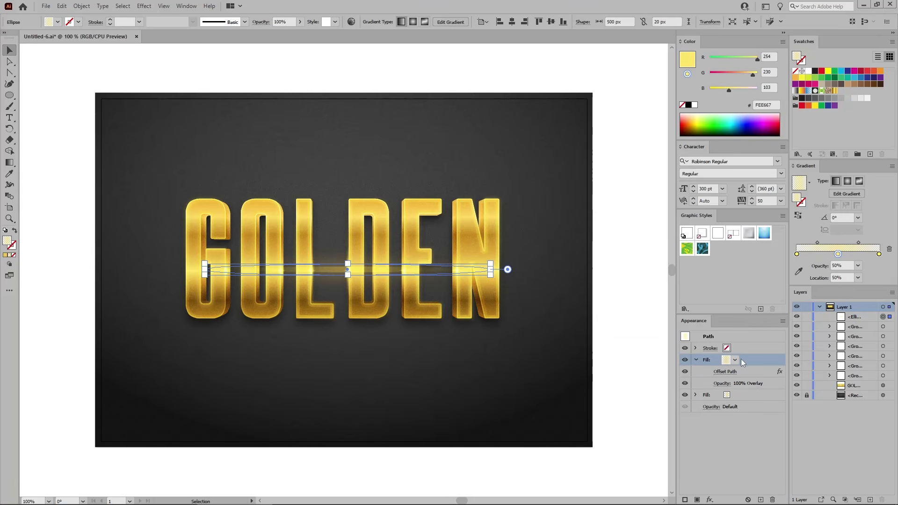
{"action": "left_click", "coordinate": [149, 9]}
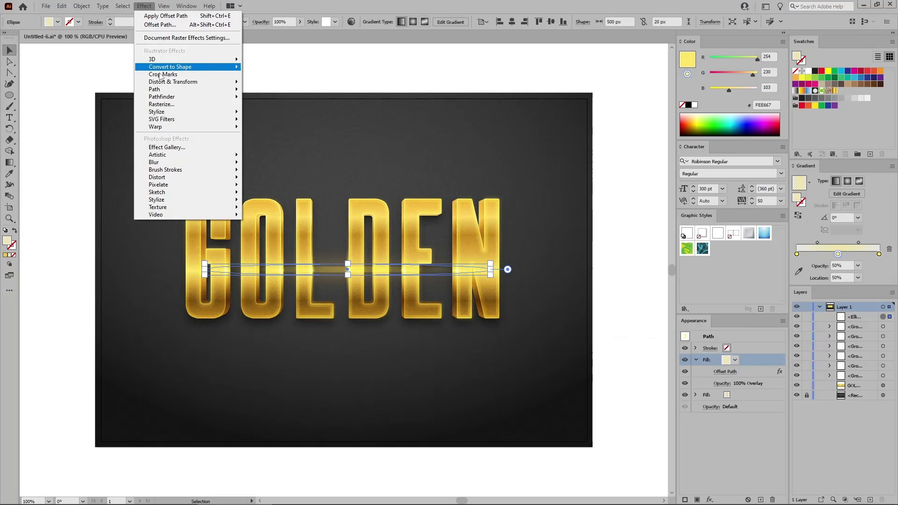
{"action": "mouse_move", "coordinate": [220, 163]}
{"action": "left_click", "coordinate": [265, 165]}
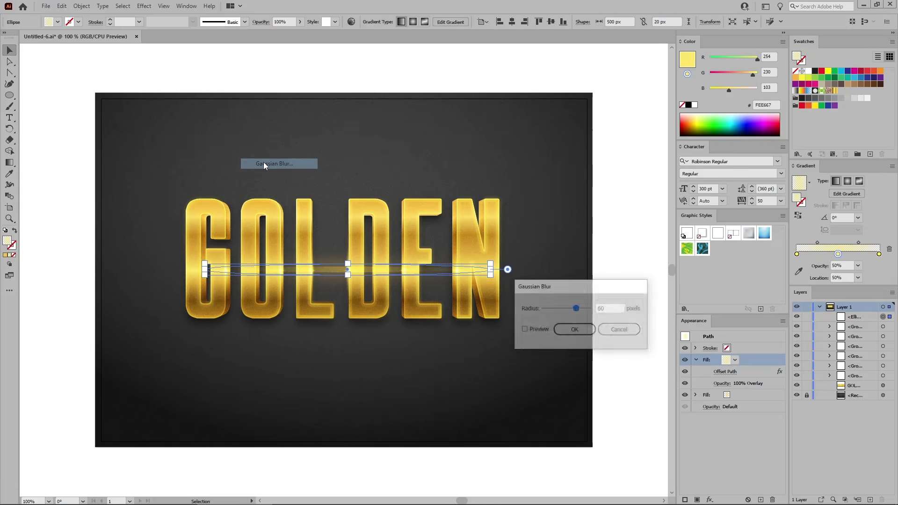
{"action": "left_click_drag", "start_coordinate": [605, 305], "coordinate": [587, 311]}
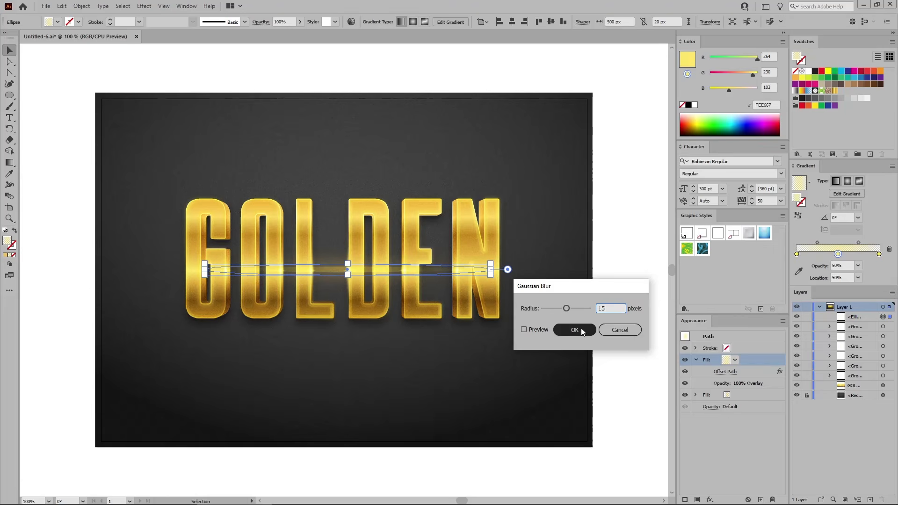
{"action": "left_click", "coordinate": [582, 330]}
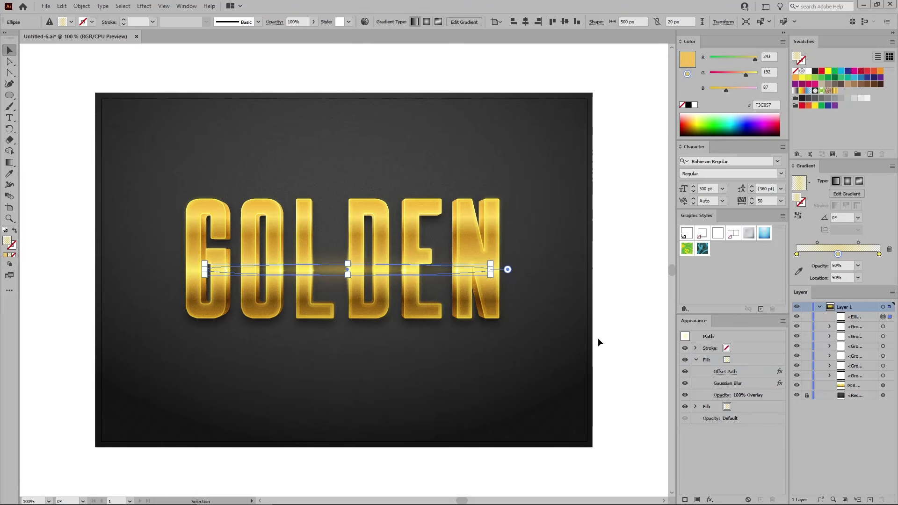
Step: Add a third fill to the ellipse and make its middle gradient stop white
{"action": "left_click", "coordinate": [764, 363]}
{"action": "left_click", "coordinate": [697, 499]}
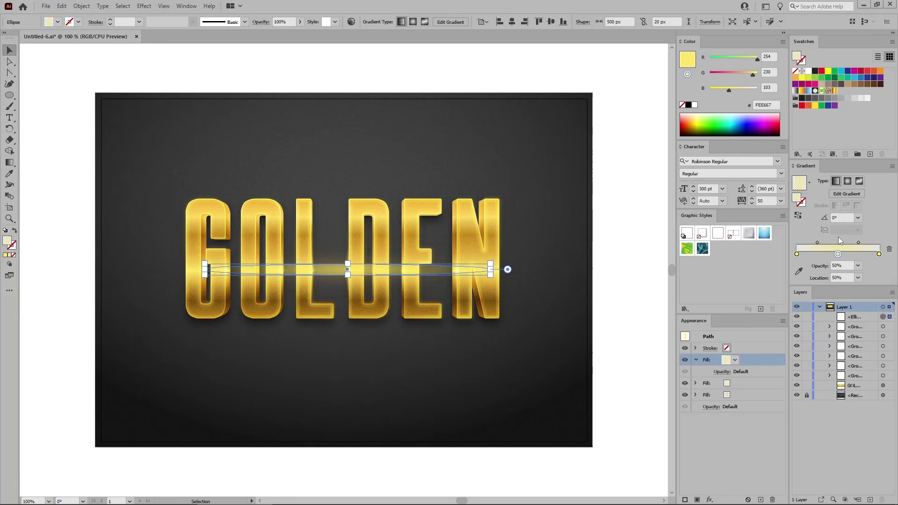
{"action": "left_click", "coordinate": [808, 70]}
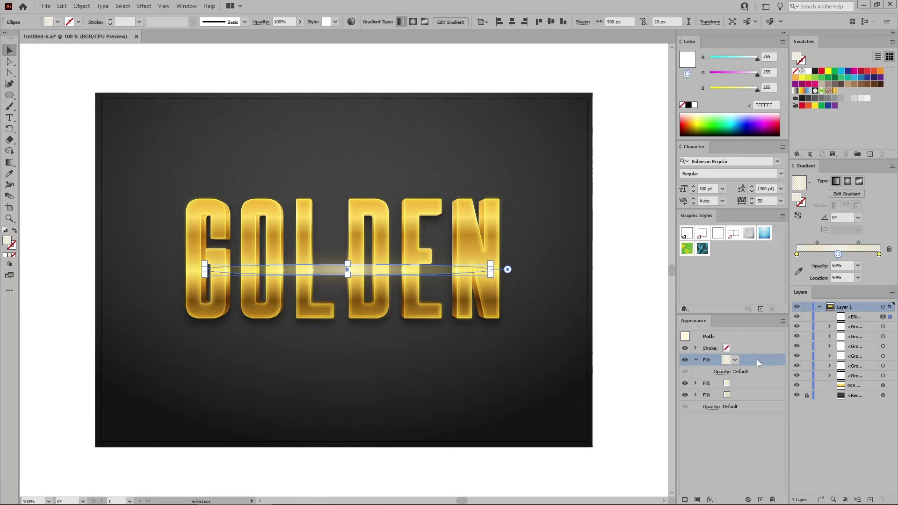
Step: Set the ellipse's white gradient fill to 50% opacity with the Overlay blending mode
{"action": "left_click", "coordinate": [724, 372]}
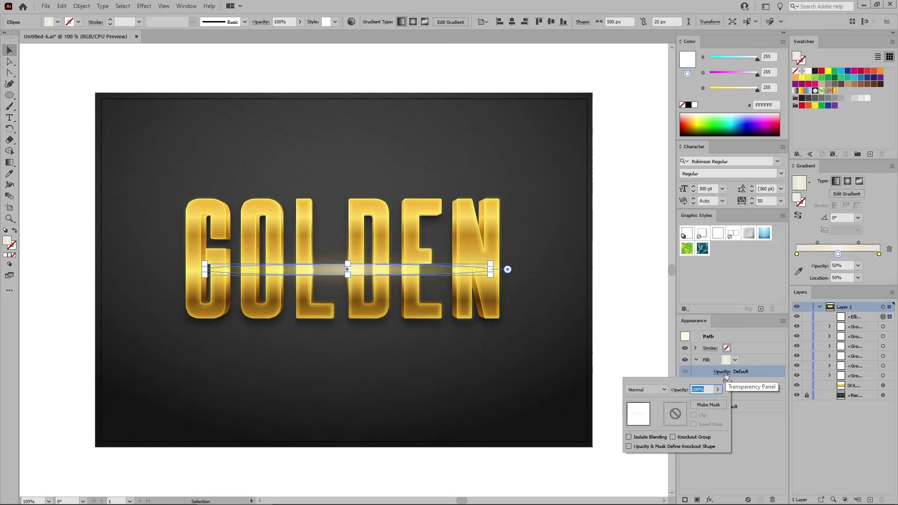
{"action": "type", "text": "50"}
{"action": "left_click", "coordinate": [664, 389]}
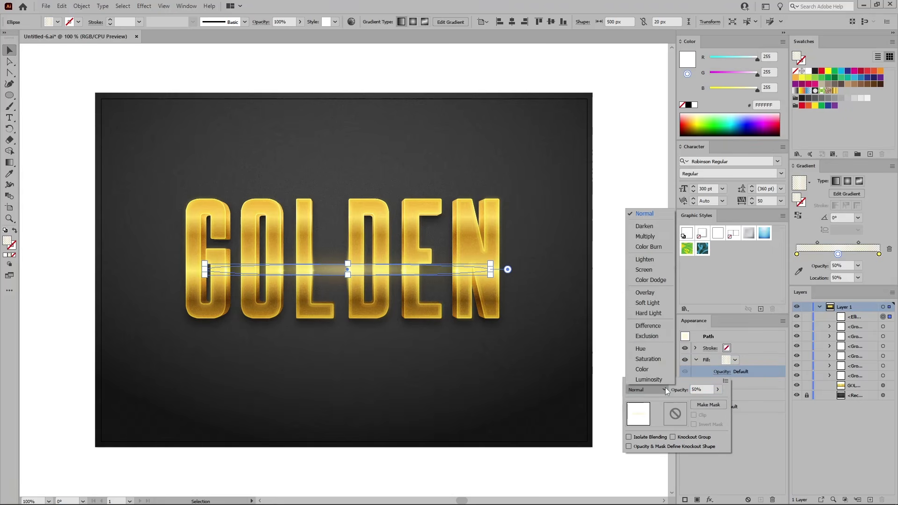
{"action": "left_click", "coordinate": [649, 294]}
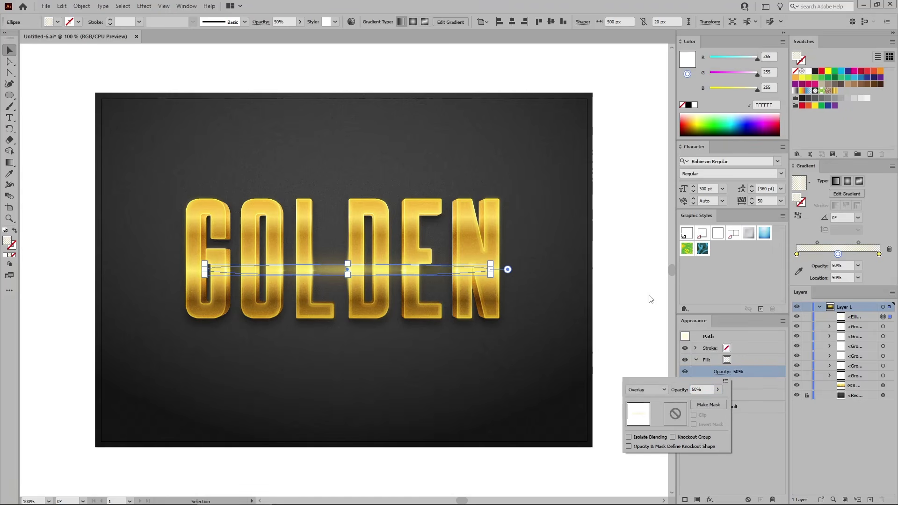
Step: Apply an Offset Path effect of -8 px to the ellipse's white gradient fill
{"action": "left_click", "coordinate": [144, 6]}
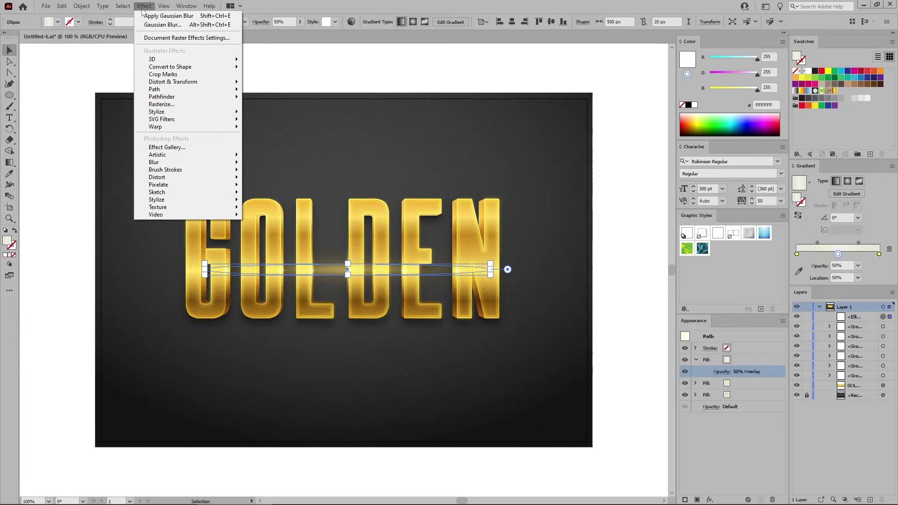
{"action": "mouse_move", "coordinate": [169, 89]}
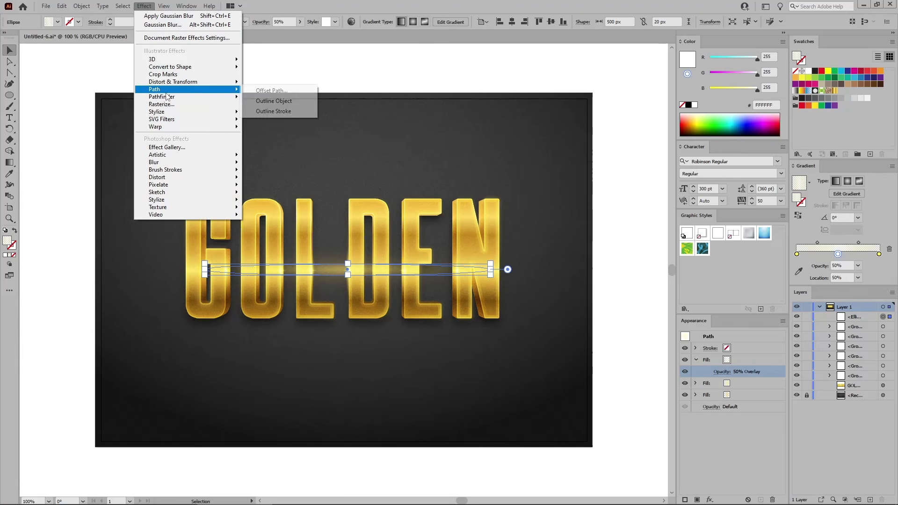
{"action": "left_click", "coordinate": [265, 90]}
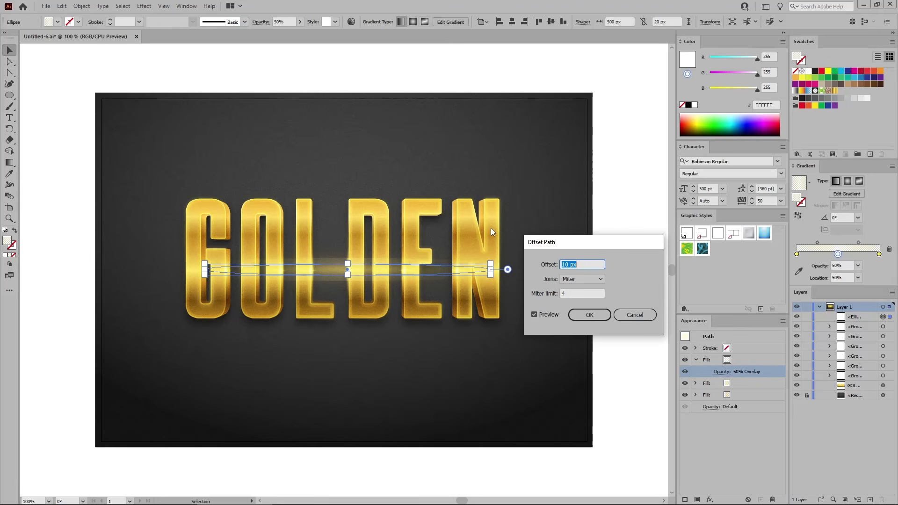
{"action": "type", "text": "-8"}
{"action": "left_click", "coordinate": [591, 315]}
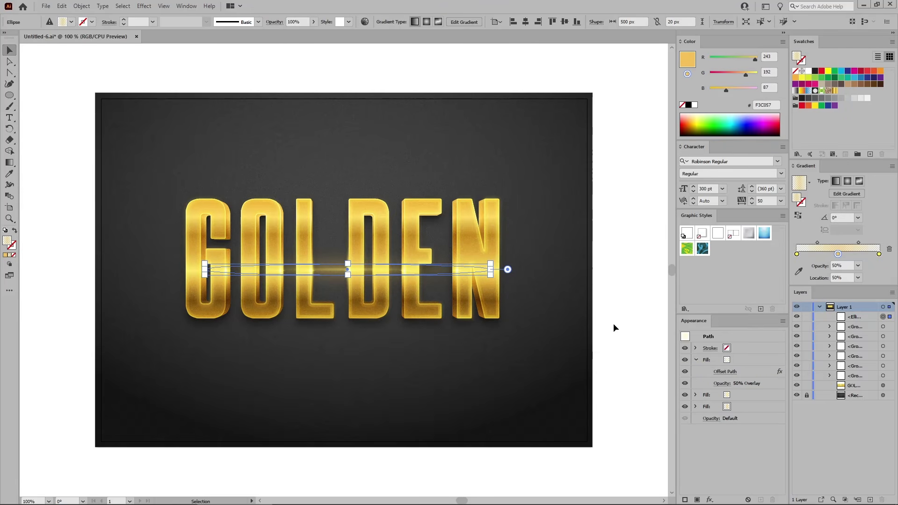
Step: Apply a Gaussian Blur with a 5 pixel radius to the ellipse's white gradient fill and deselect the ellipse
{"action": "left_click", "coordinate": [760, 359]}
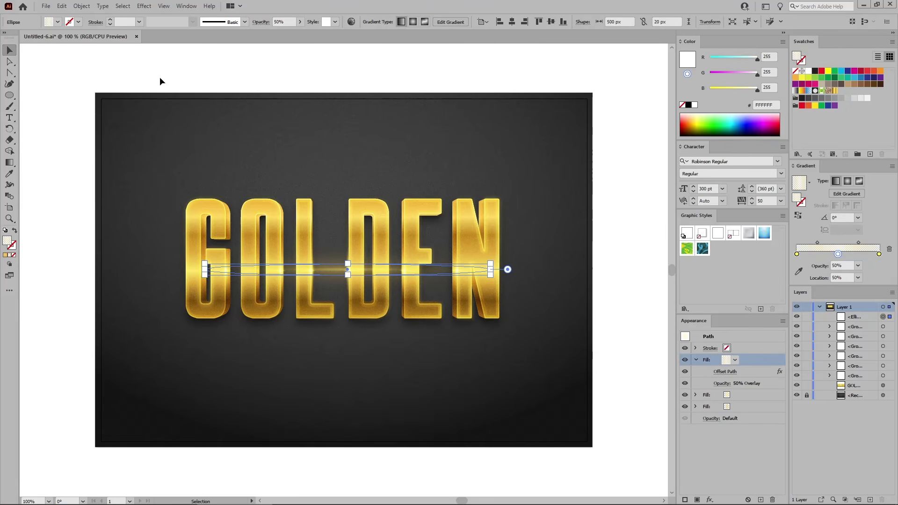
{"action": "left_click", "coordinate": [144, 6]}
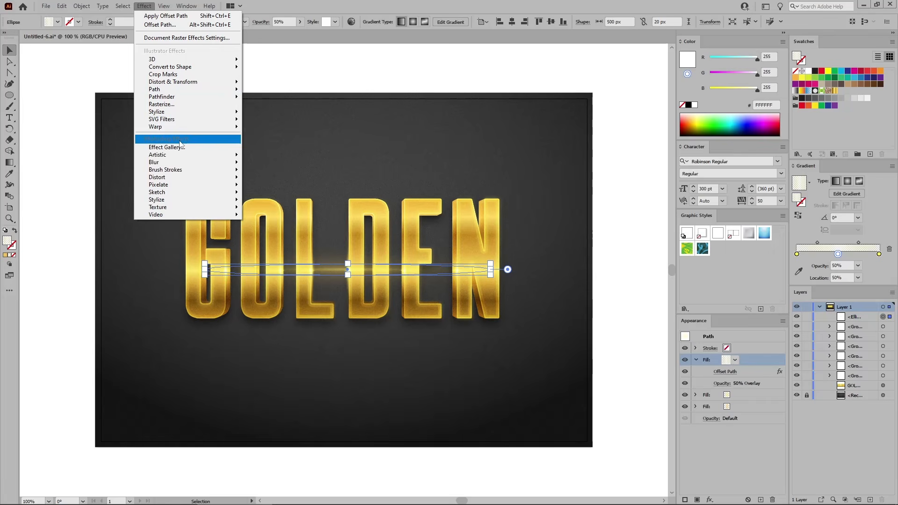
{"action": "mouse_move", "coordinate": [180, 164]}
{"action": "left_click", "coordinate": [257, 166]}
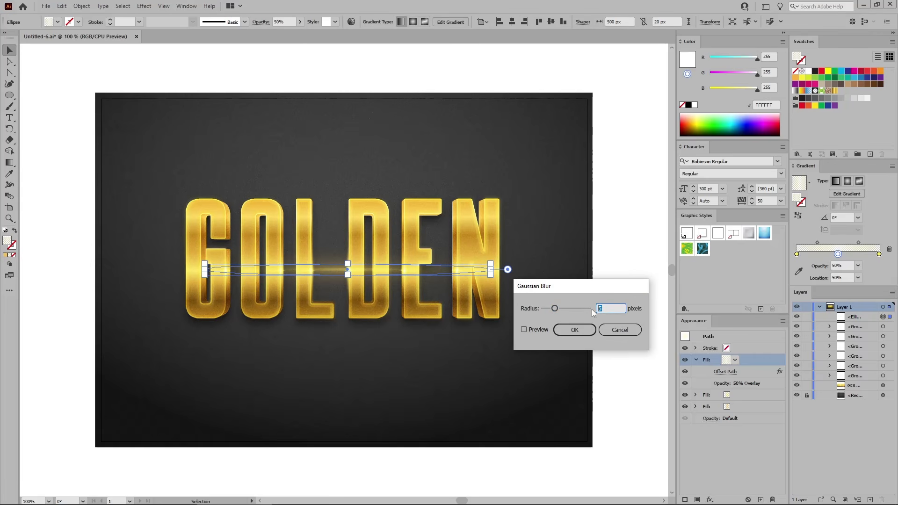
{"action": "left_click", "coordinate": [574, 330]}
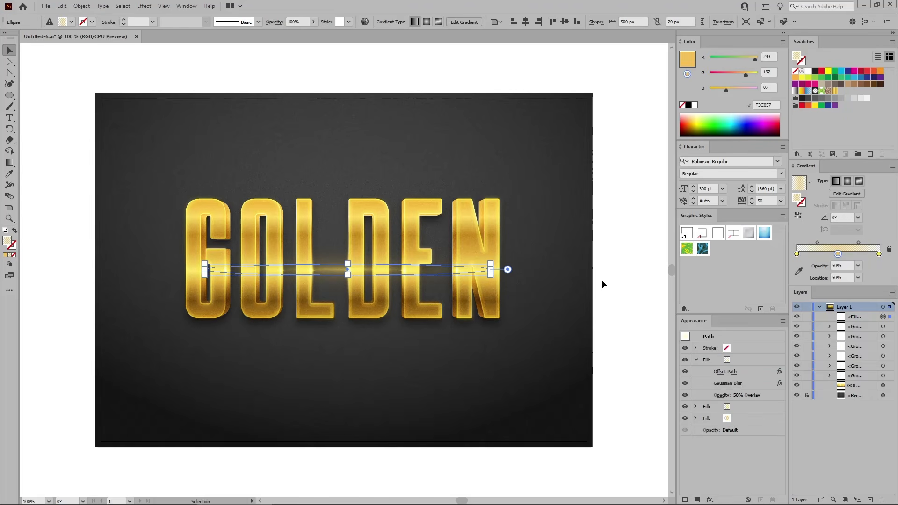
{"action": "left_click", "coordinate": [593, 92]}
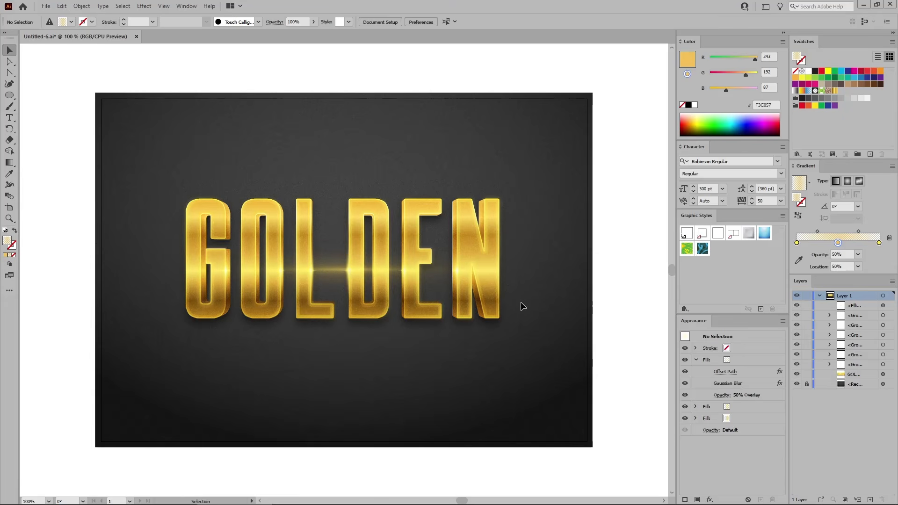
Step: Select the GOLDEN text and save its appearance as a new graphic style
{"action": "left_click", "coordinate": [467, 208]}
{"action": "left_click", "coordinate": [467, 207]}
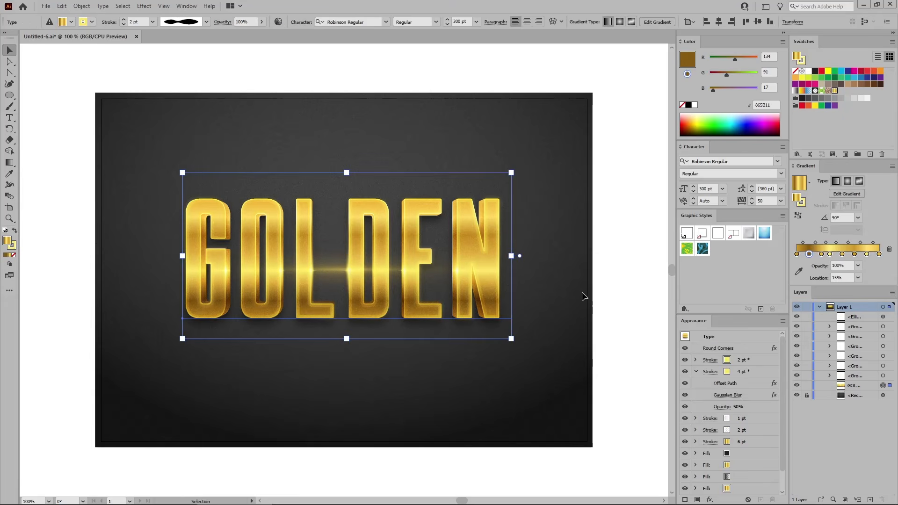
{"action": "left_click", "coordinate": [760, 307]}
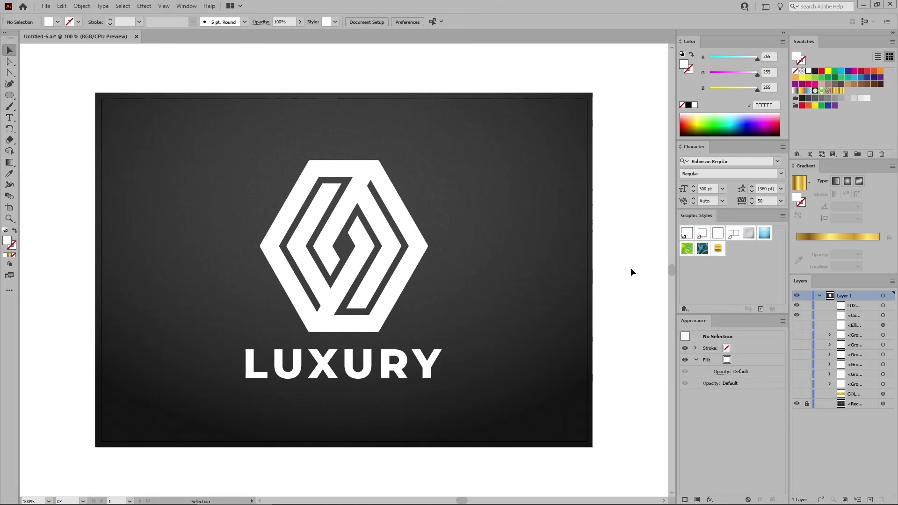
Step: Apply the saved gold graphic style to the hexagon logo and LUXURY text together, and turn off its Round Corners effect
{"action": "left_click_drag", "start_coordinate": [486, 207], "coordinate": [216, 409]}
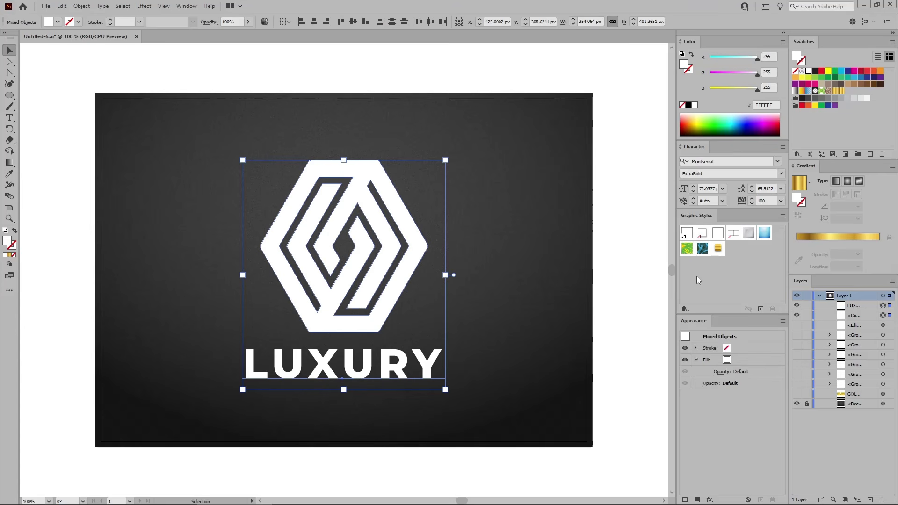
{"action": "left_click", "coordinate": [718, 250]}
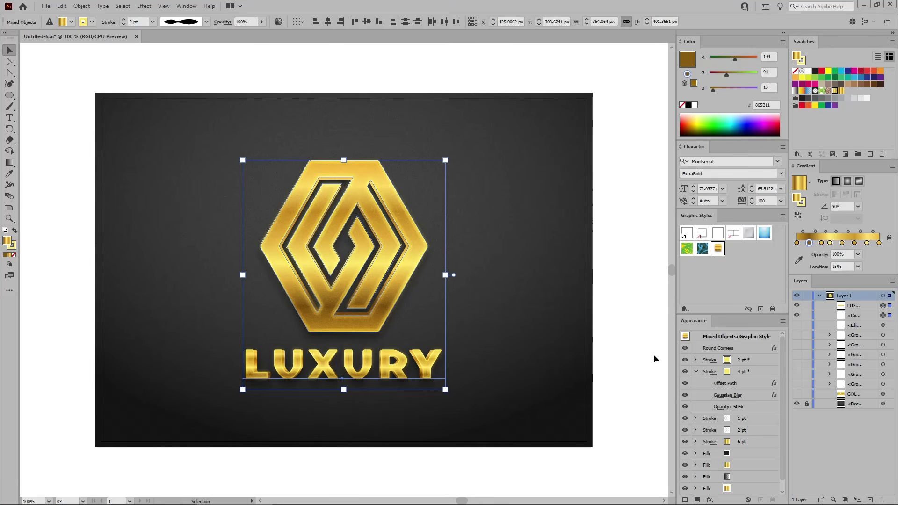
{"action": "left_click", "coordinate": [696, 372]}
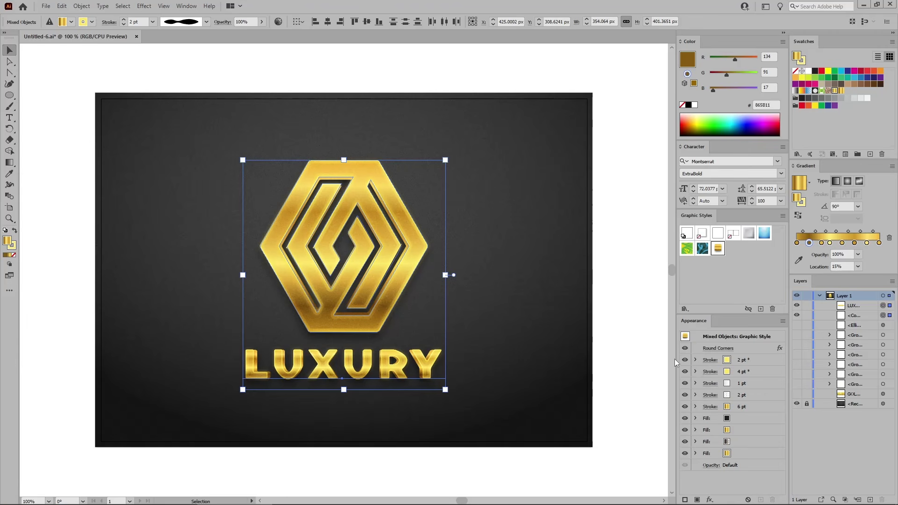
{"action": "left_click", "coordinate": [686, 348]}
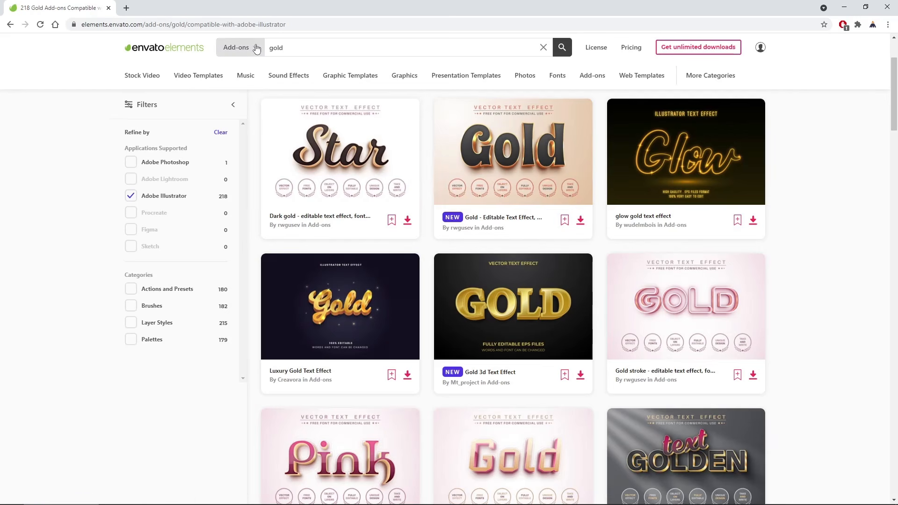
Step: Switch to the browser, look through the gold Illustrator add-ons on Envato Elements and open the Metallic Styles for Illustrator item
{"action": "scroll", "coordinate": [253, 117], "scroll_direction": "down", "scroll_amount": 4}
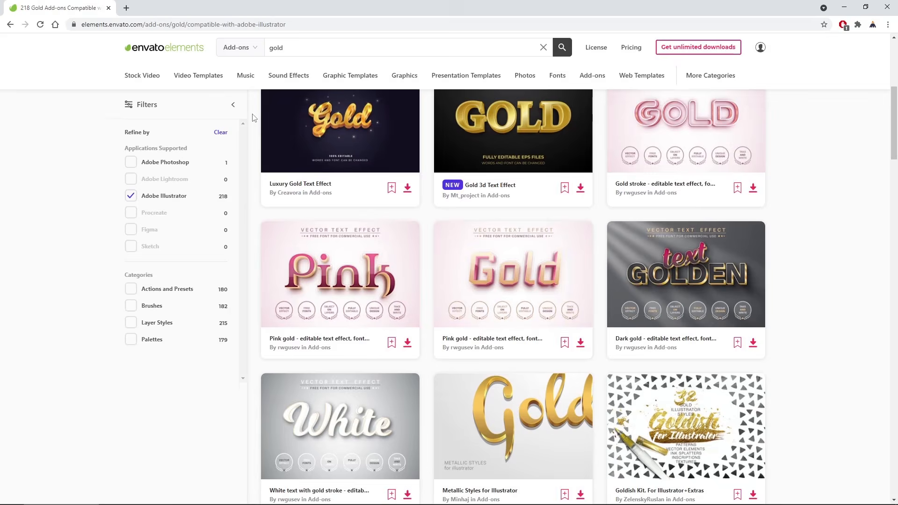
{"action": "scroll", "coordinate": [253, 117], "scroll_direction": "down", "scroll_amount": 6}
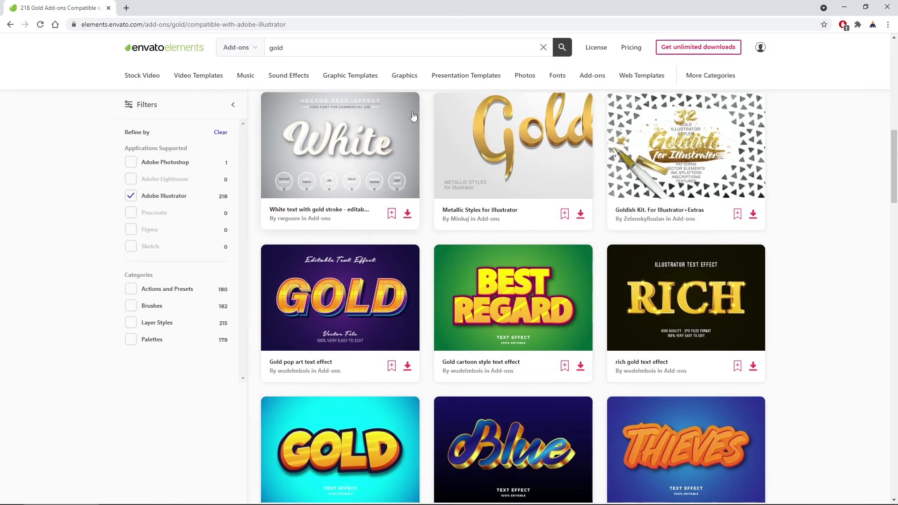
{"action": "left_click", "coordinate": [522, 117]}
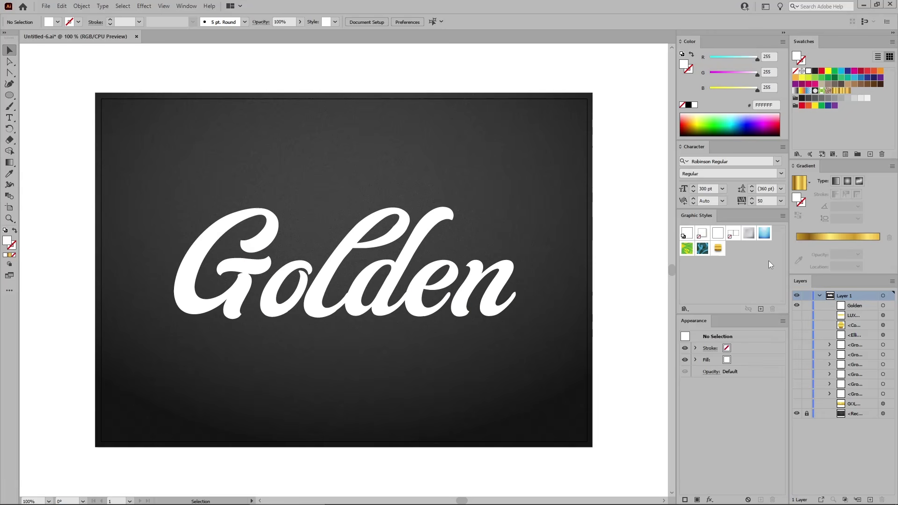
Step: Load the Metallic_Styles_V6 graphic style library from the Metallic Graphic Styles folder
{"action": "left_click", "coordinate": [782, 216]}
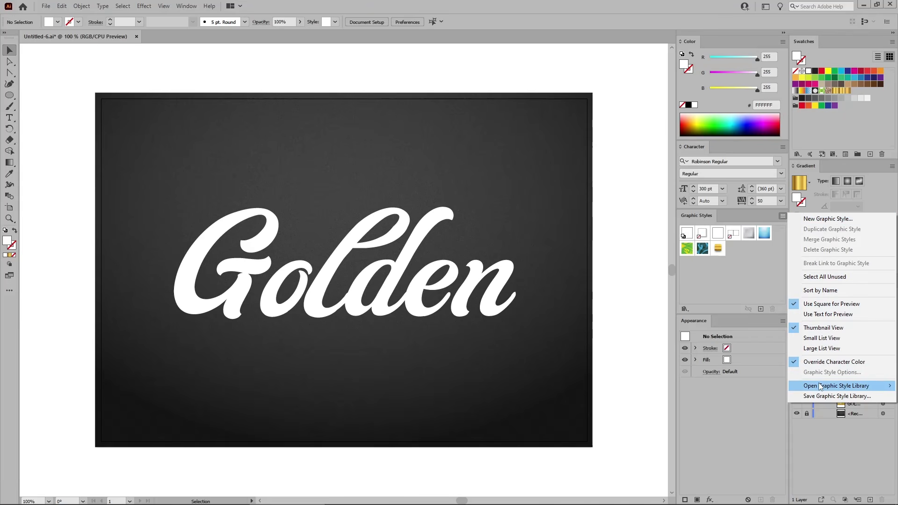
{"action": "mouse_move", "coordinate": [820, 387]}
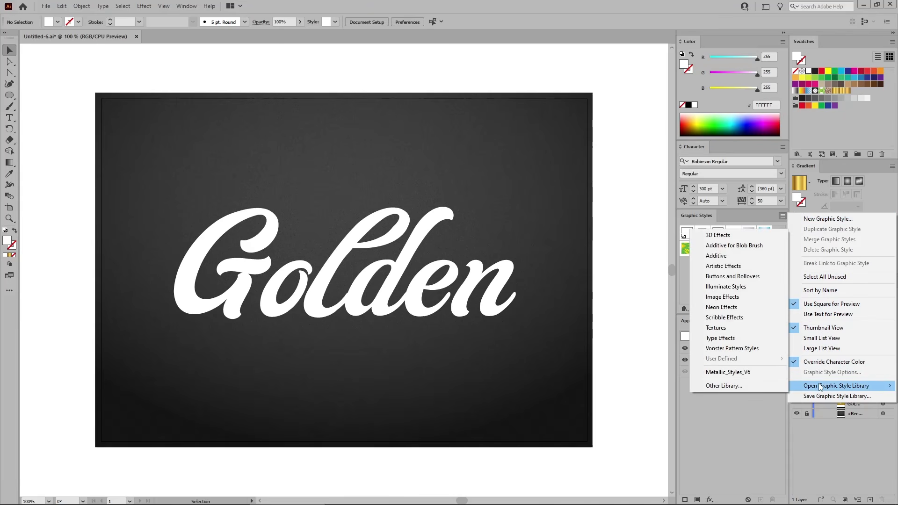
{"action": "left_click", "coordinate": [770, 386]}
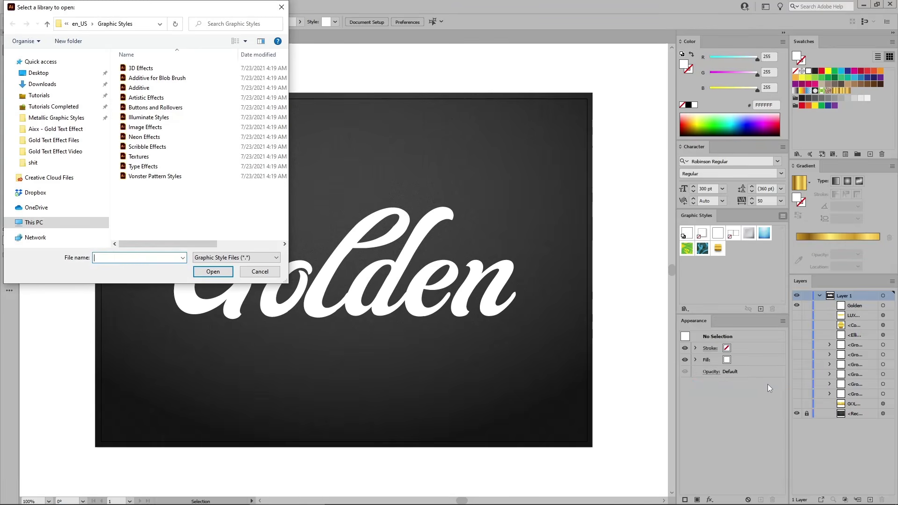
{"action": "left_click", "coordinate": [73, 119]}
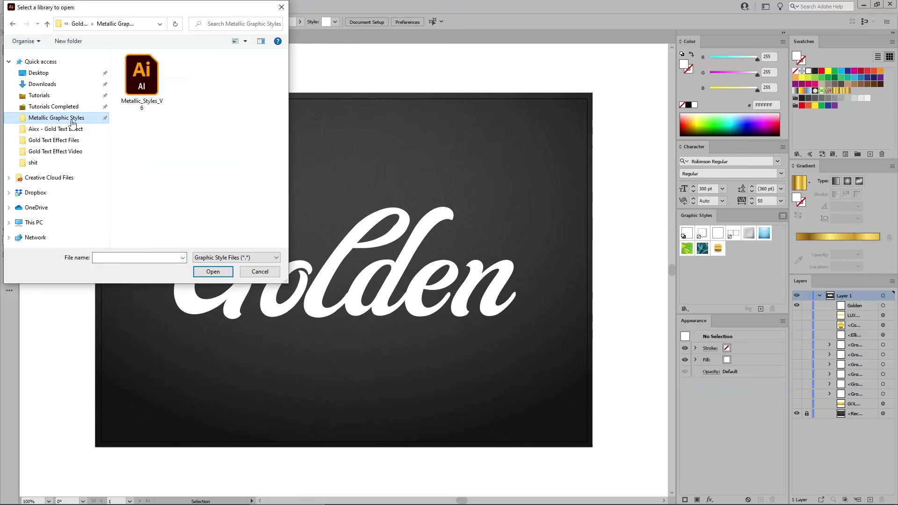
{"action": "double_click", "coordinate": [146, 91]}
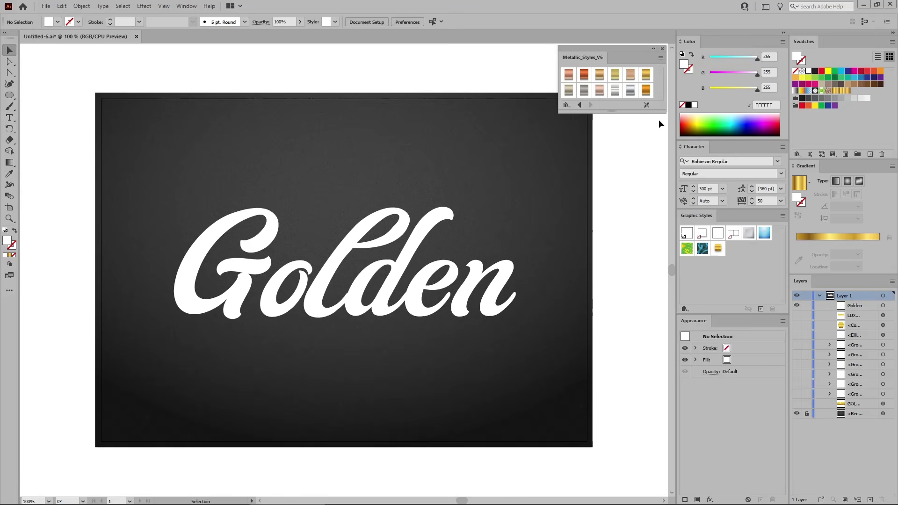
Step: Try the Gold, Silver and Rosegold styles from the metallic library on the script Golden text, and finish with Gold
{"action": "left_click", "coordinate": [492, 279]}
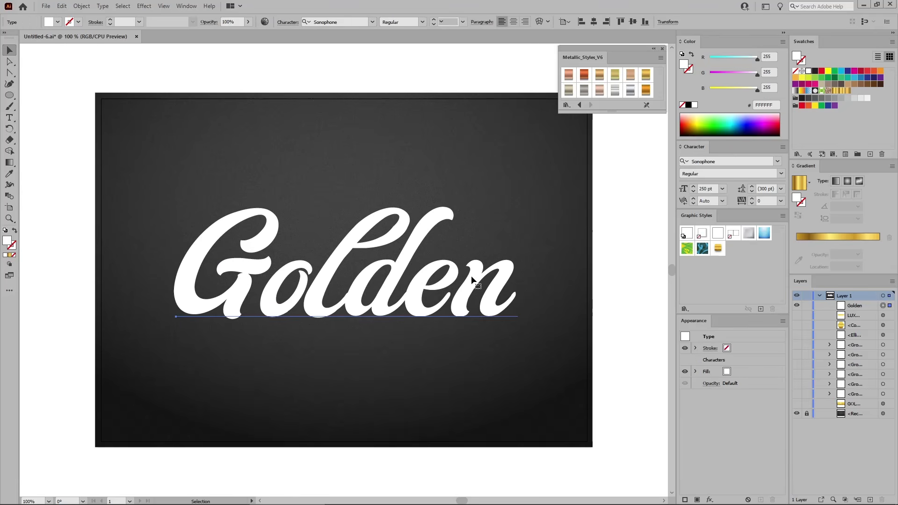
{"action": "left_click", "coordinate": [645, 78]}
{"action": "left_click", "coordinate": [630, 90]}
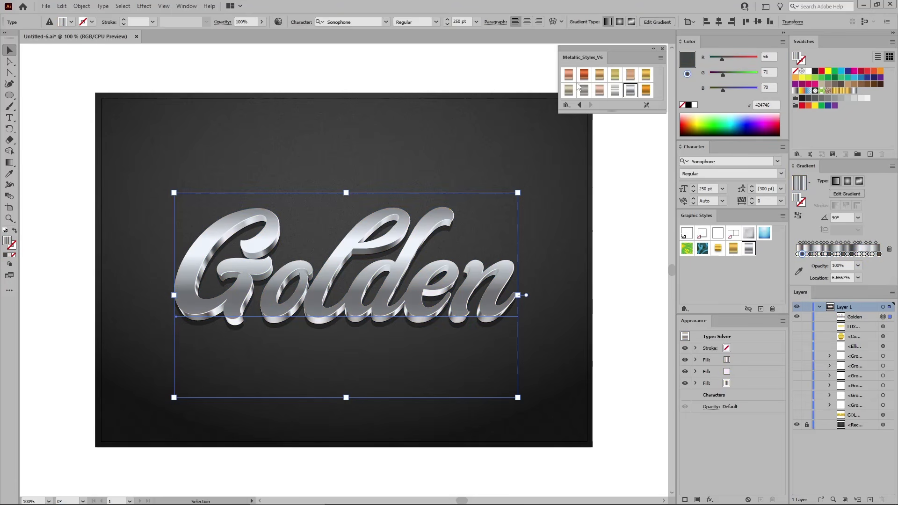
{"action": "left_click", "coordinate": [570, 78]}
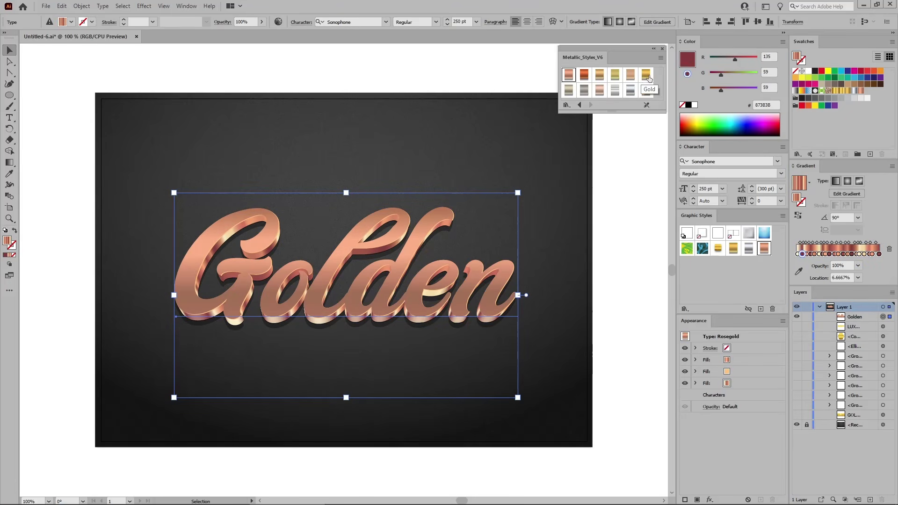
{"action": "left_click", "coordinate": [647, 76]}
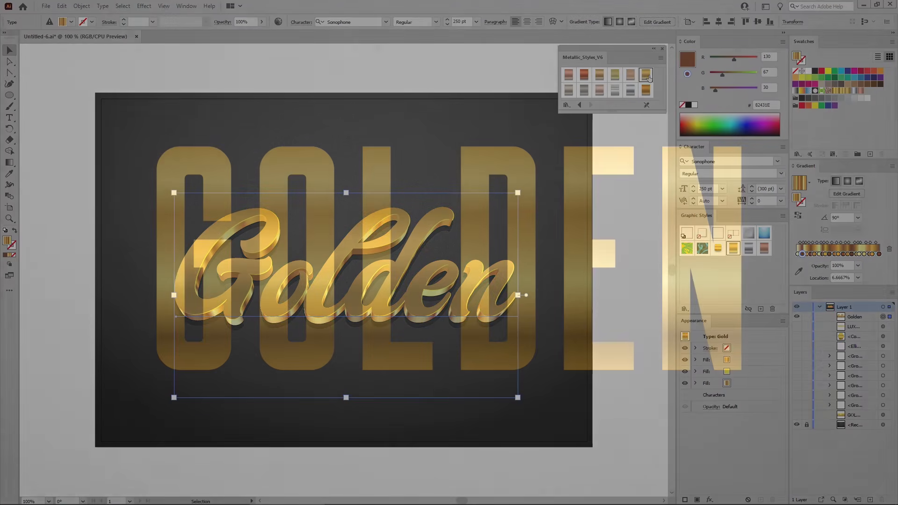